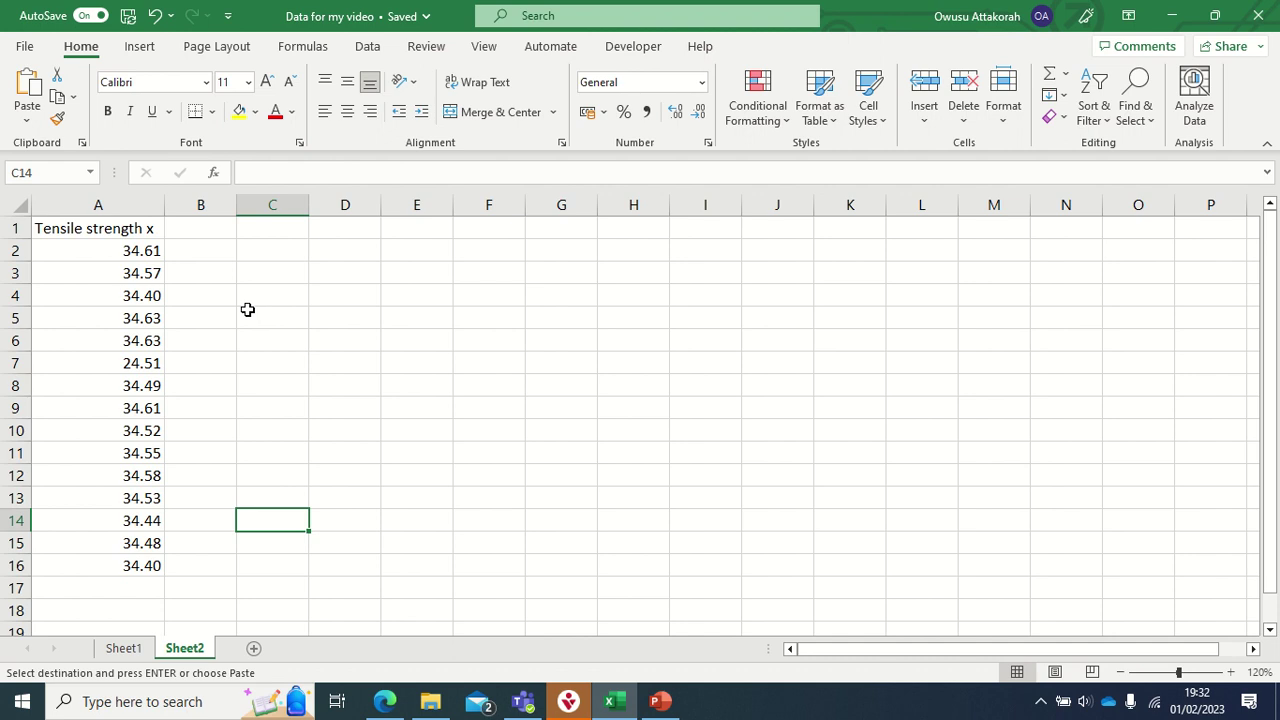
left_click_drag(133, 230, 148, 562)
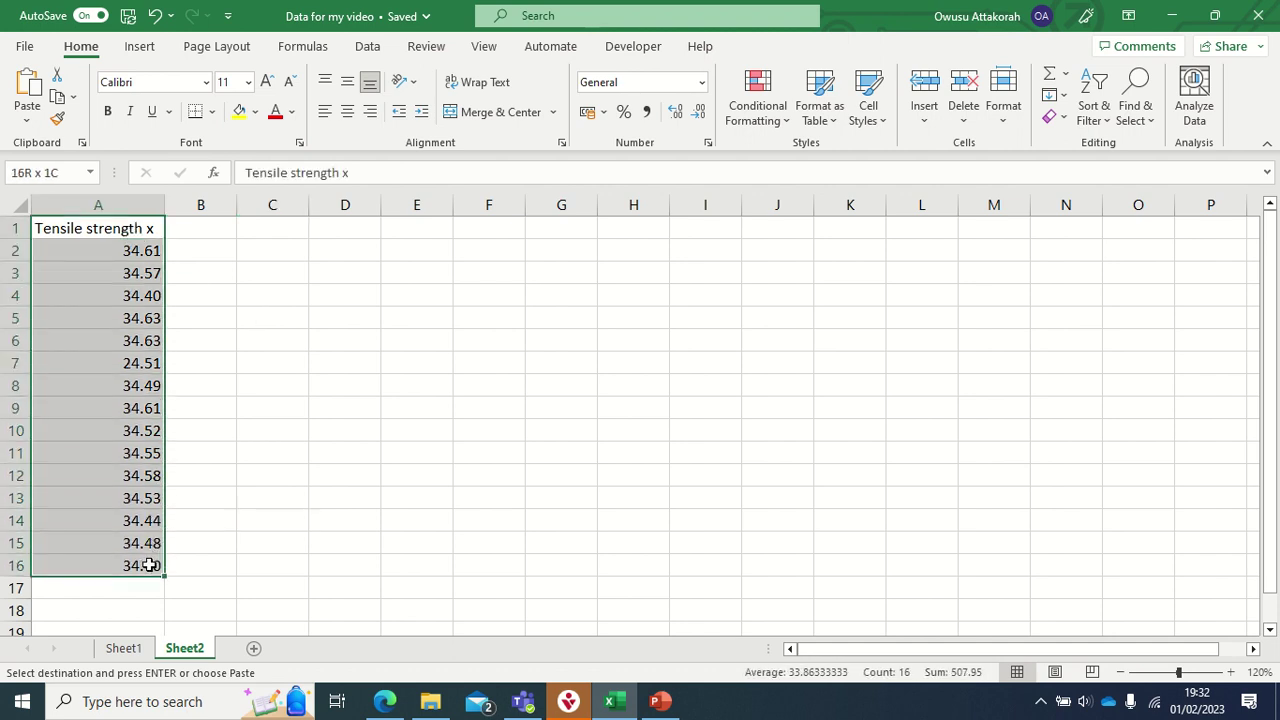
key("ctrl+v")
left_click(262, 296)
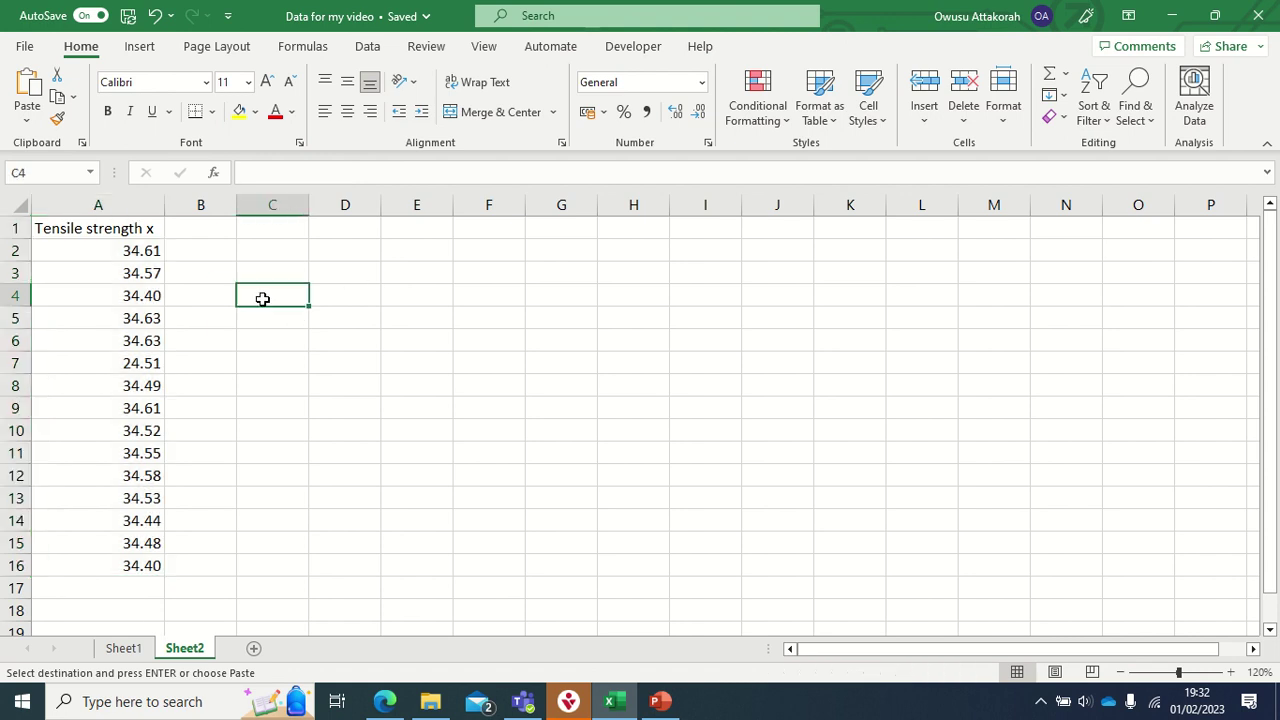
Insert a PivotTable from the range Sheet2!$A$1:$A$16, placed in the existing worksheet at cell D3
left_click(128, 258)
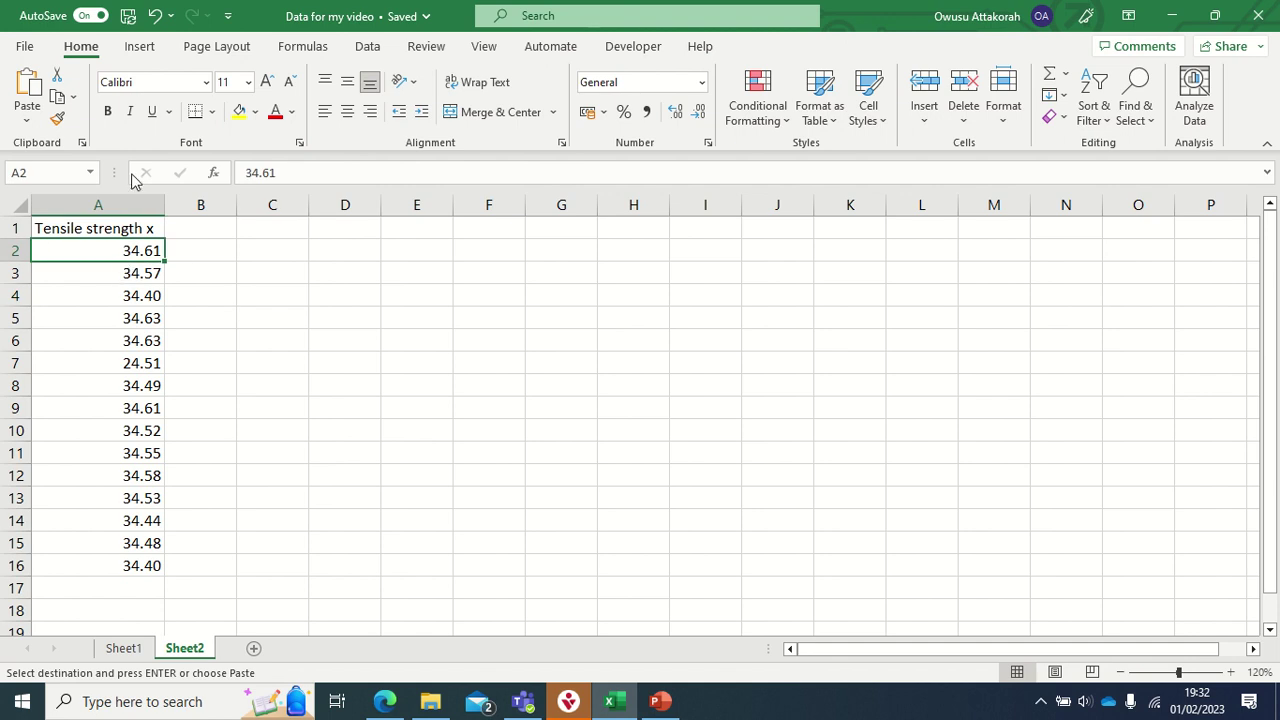
left_click(143, 50)
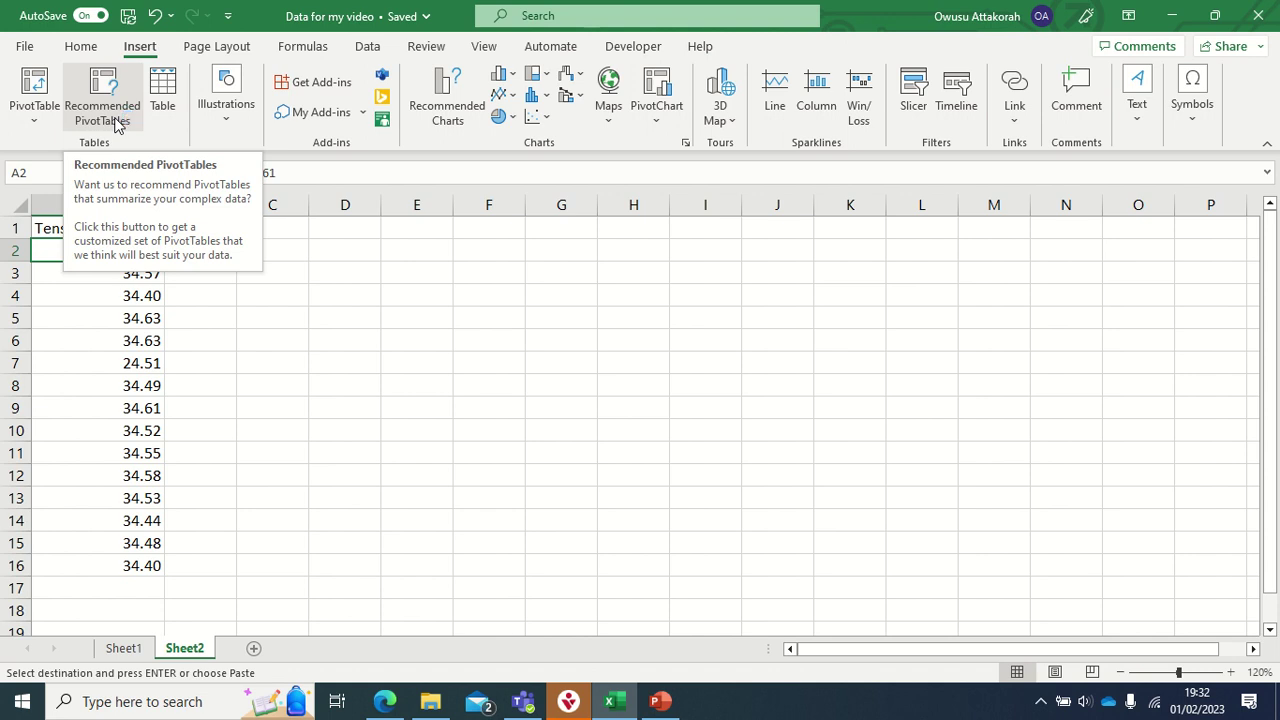
left_click(36, 92)
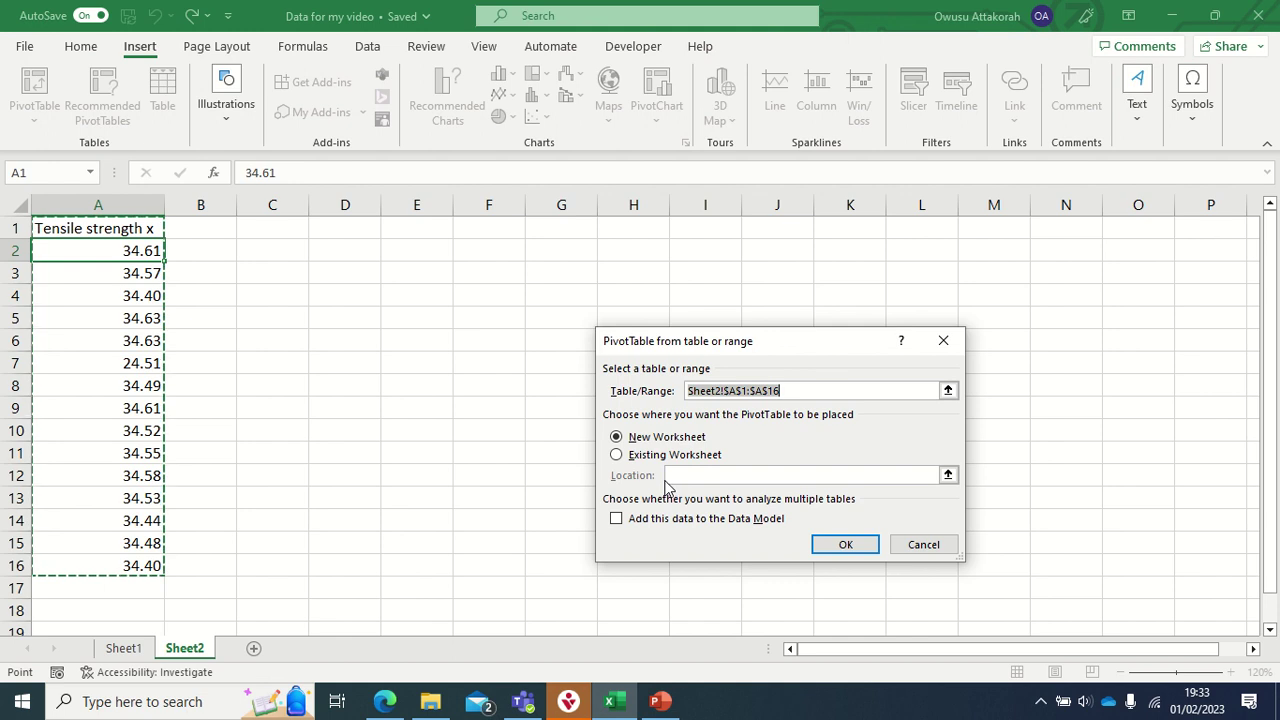
left_click(616, 454)
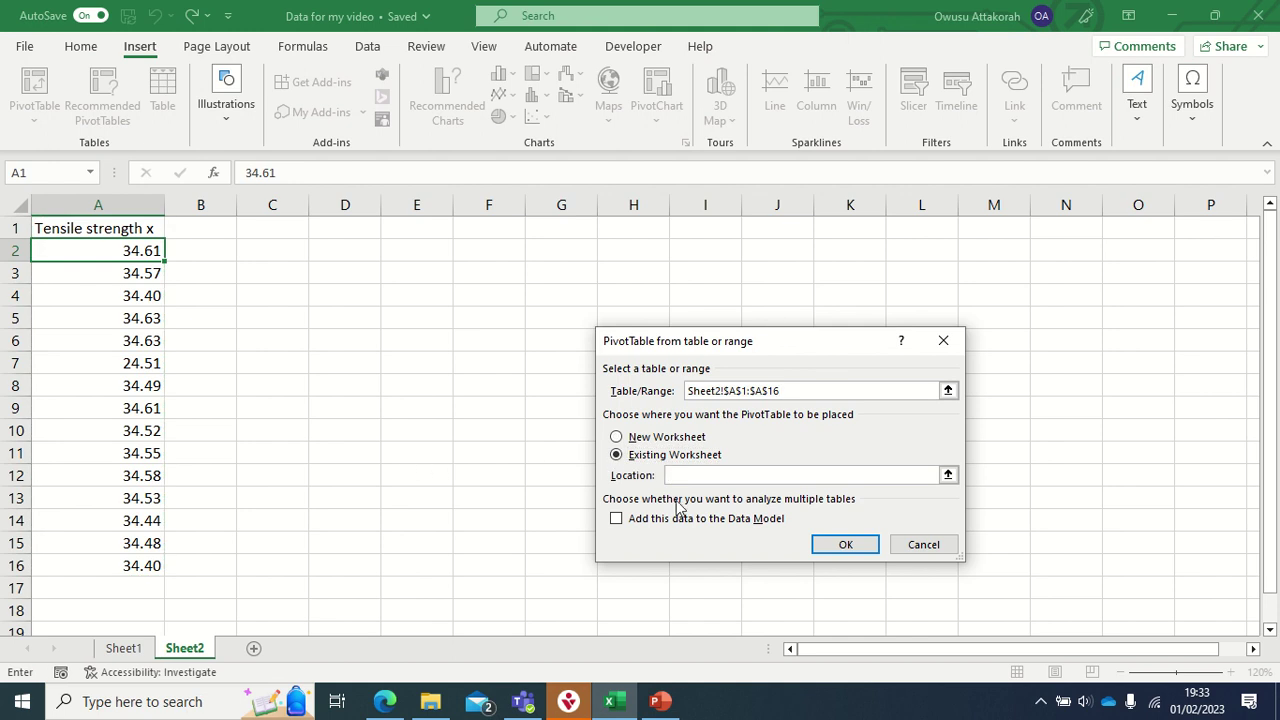
left_click(693, 478)
left_click(328, 275)
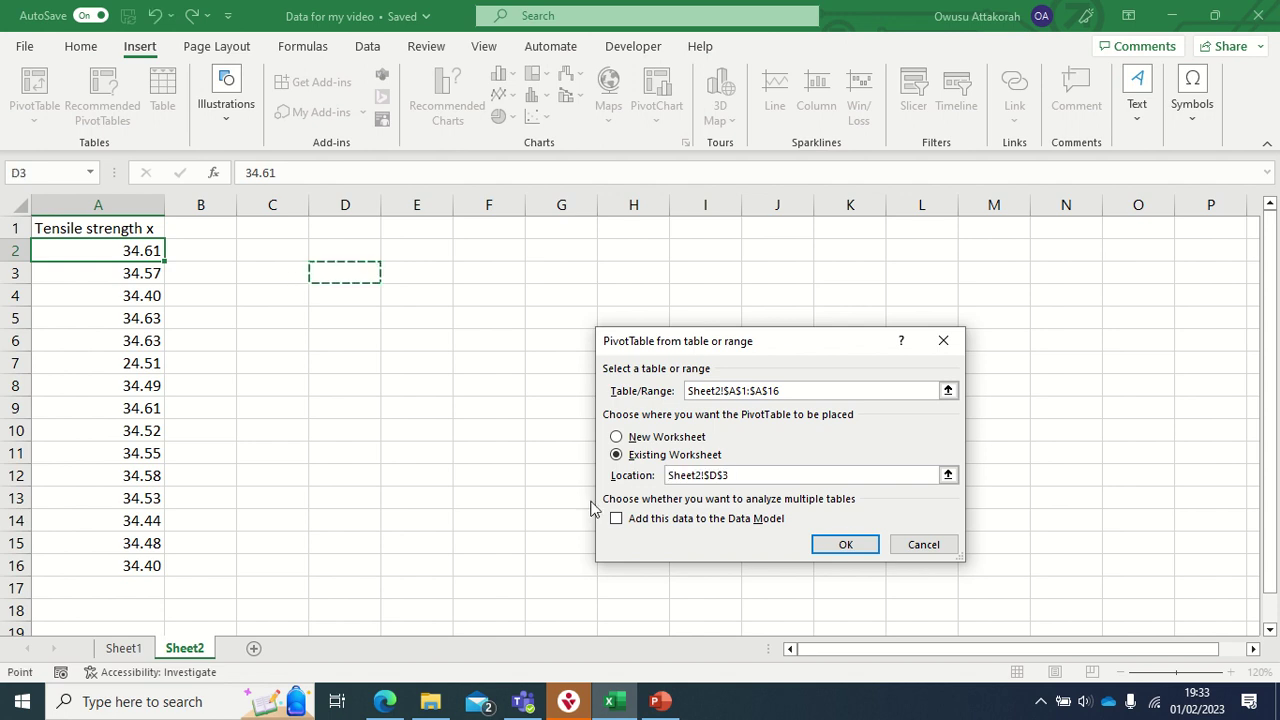
left_click(845, 541)
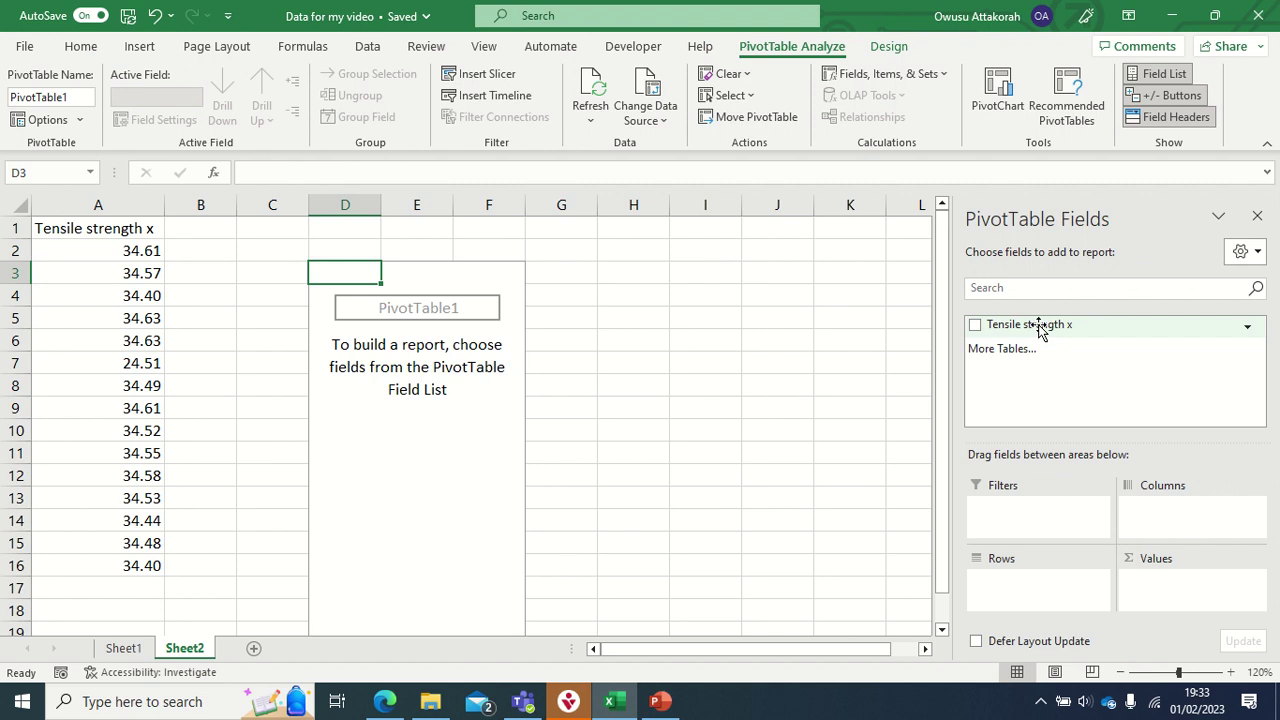
Add the Tensile strength x field to the PivotTable's rows and values, summarizing the values by Count
left_click_drag(1040, 330, 1058, 598)
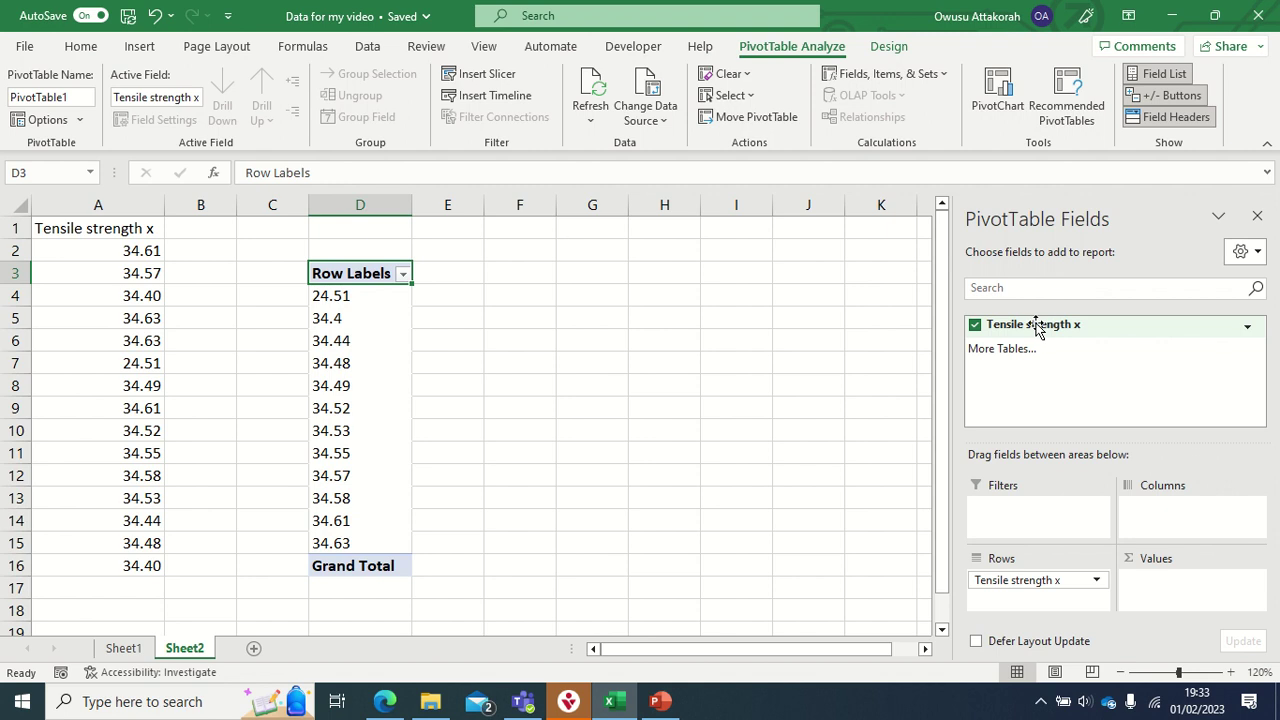
left_click_drag(1034, 328, 1176, 590)
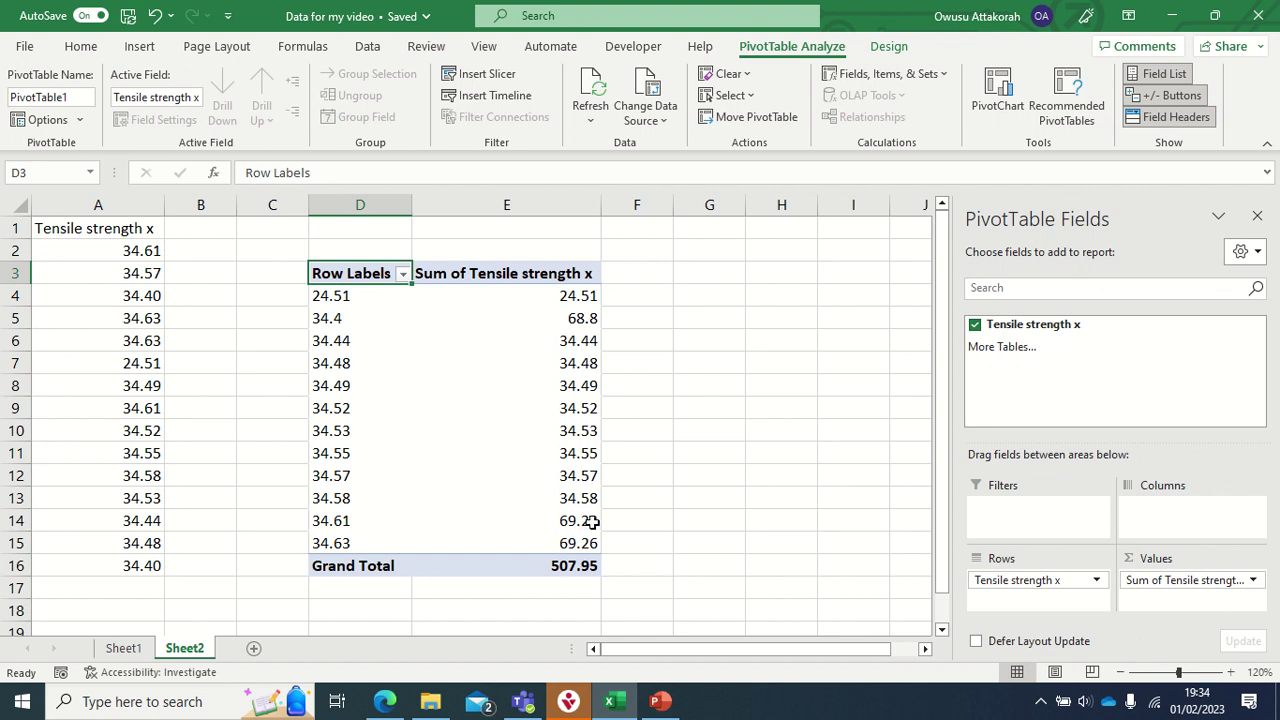
left_click(1255, 581)
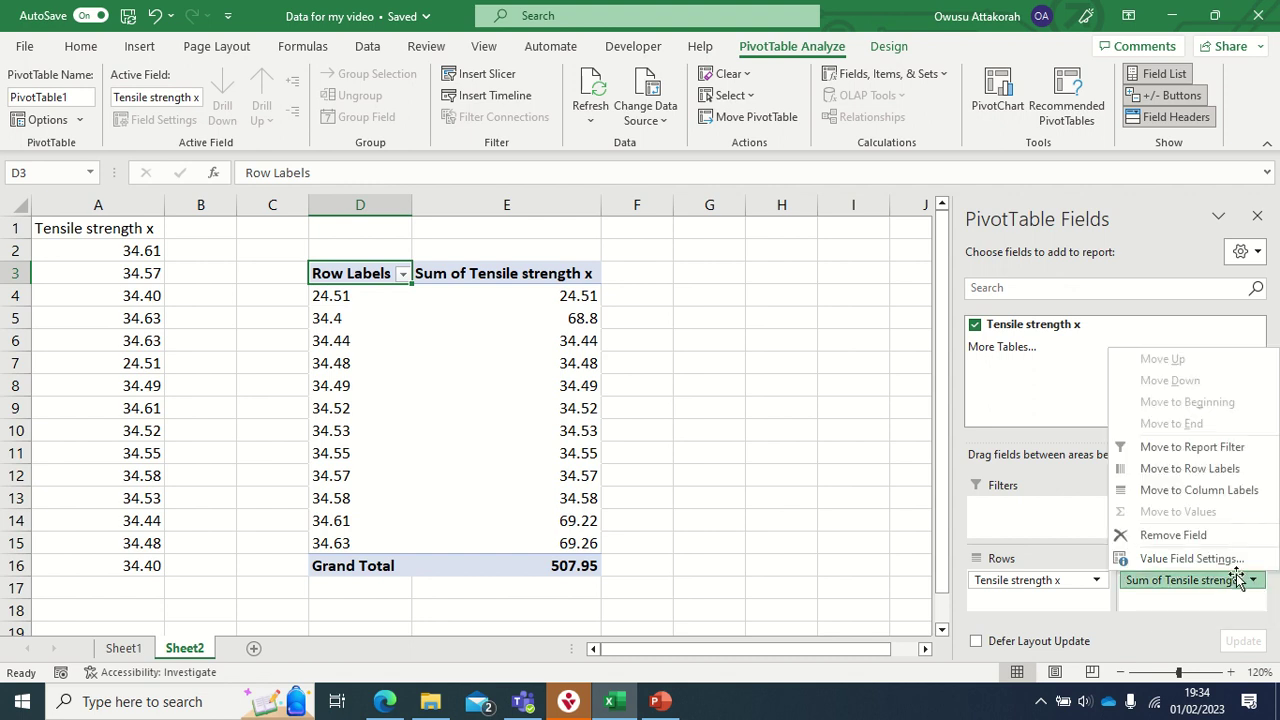
left_click(1176, 564)
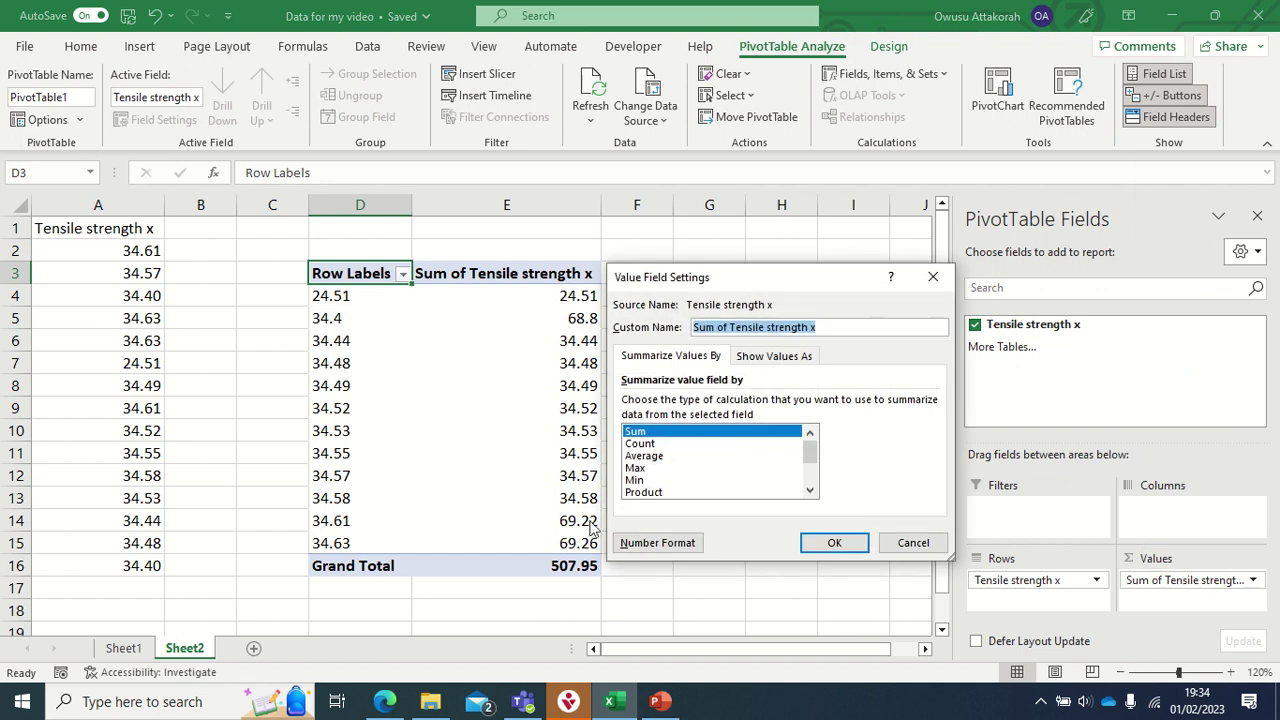
left_click(642, 445)
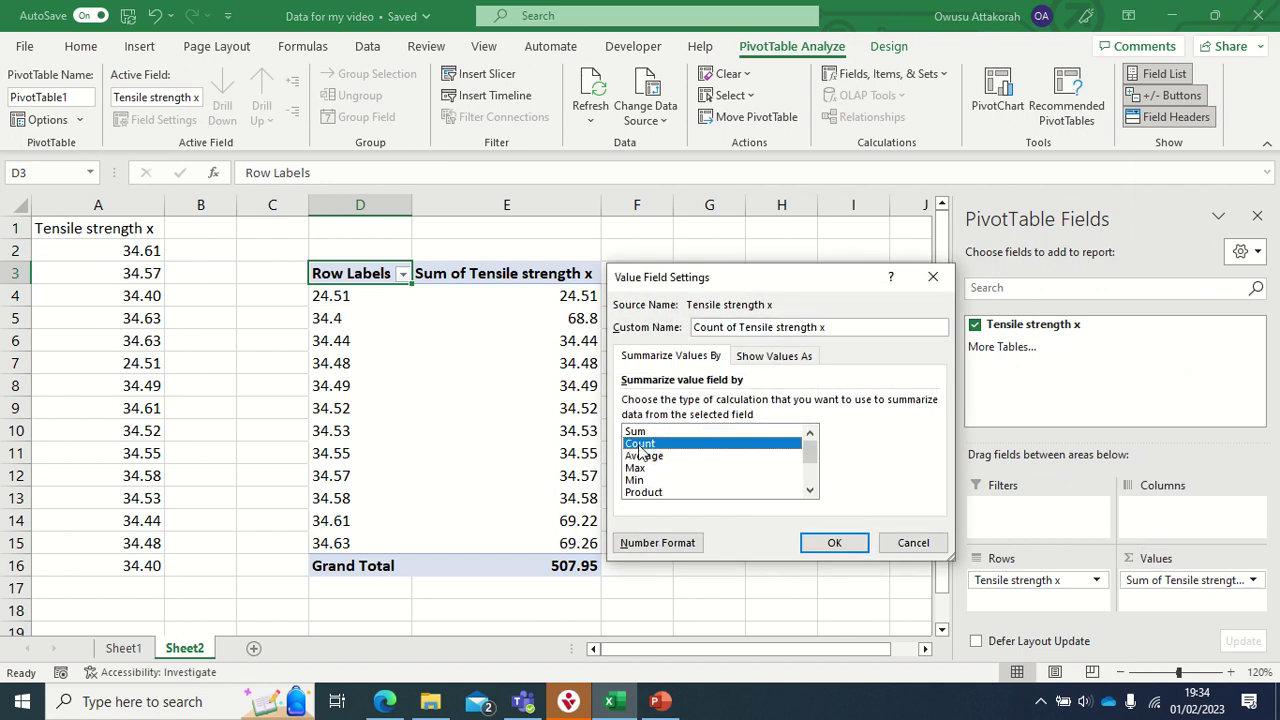
left_click(829, 543)
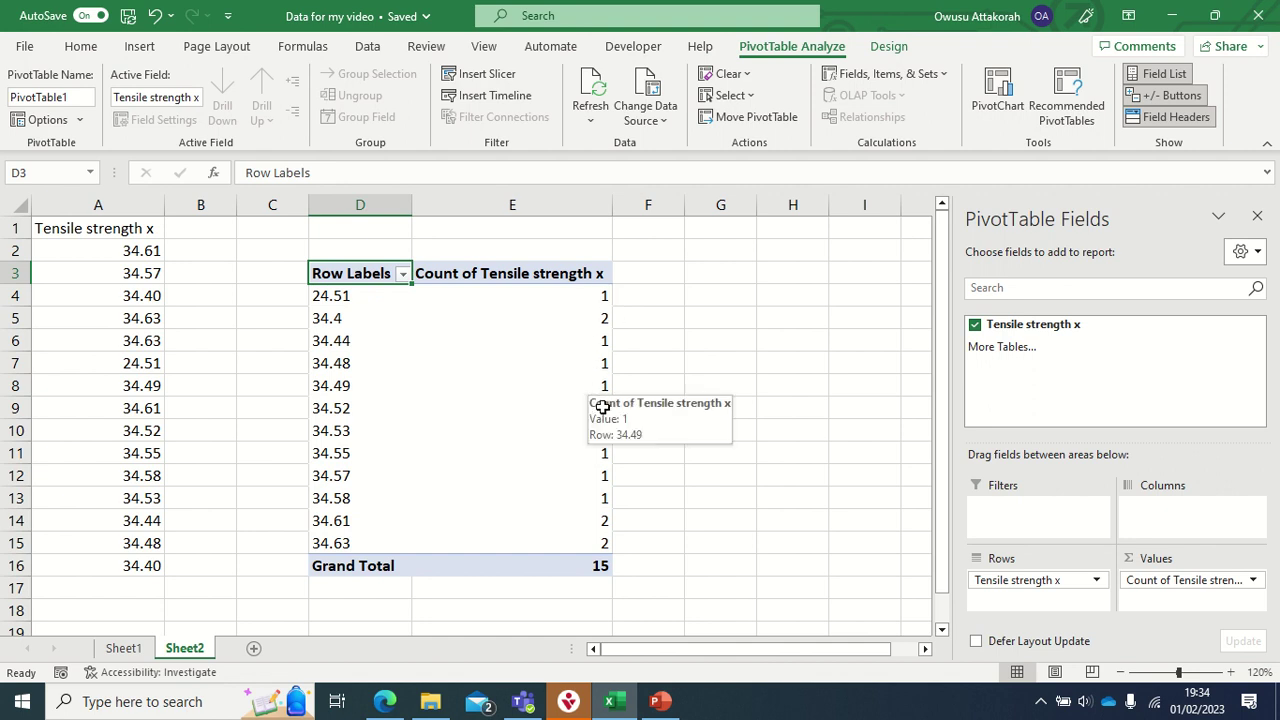
Group the PivotTable's tensile strength row labels into intervals of 1, starting at 24.5
mouse_move(615, 450)
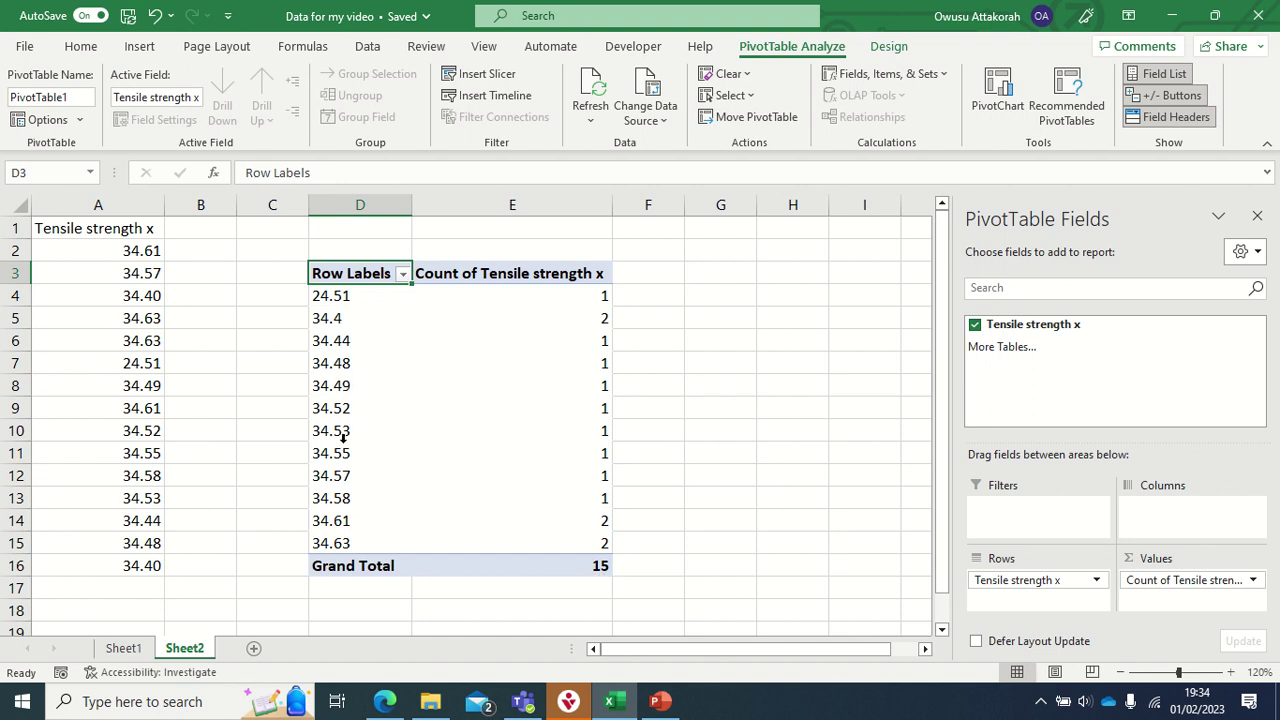
left_click(330, 385)
right_click(331, 385)
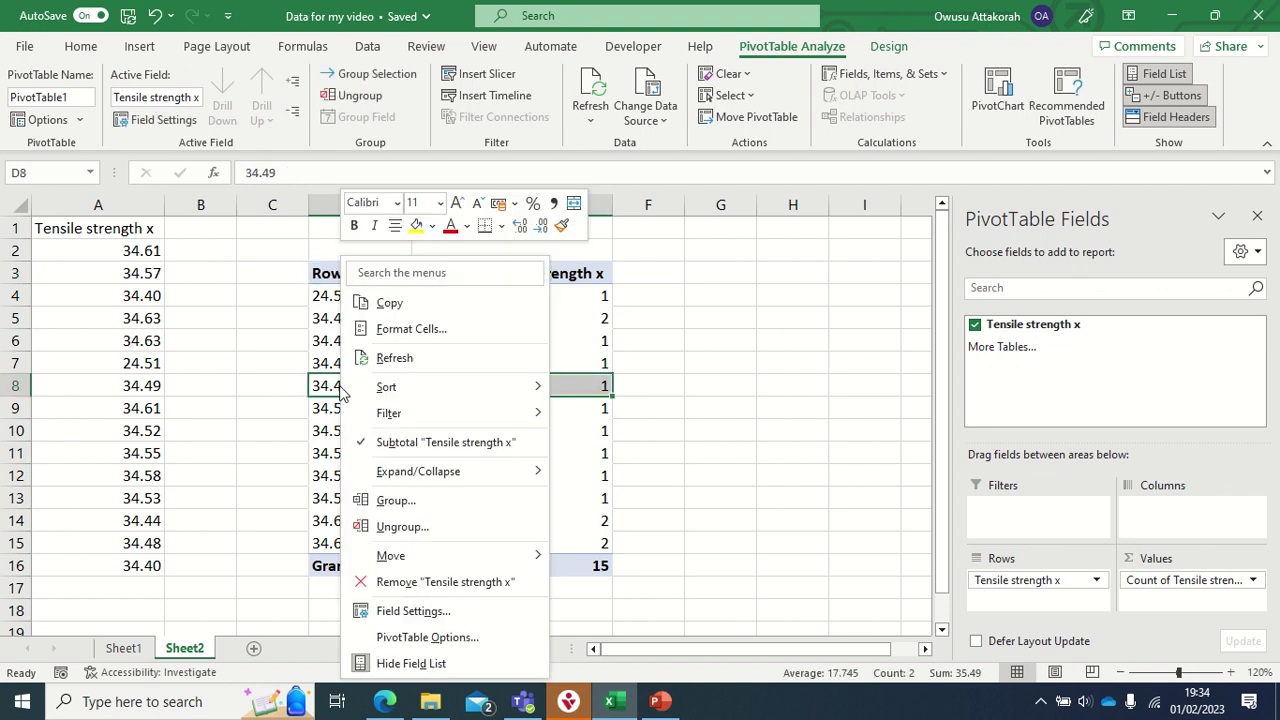
left_click(413, 501)
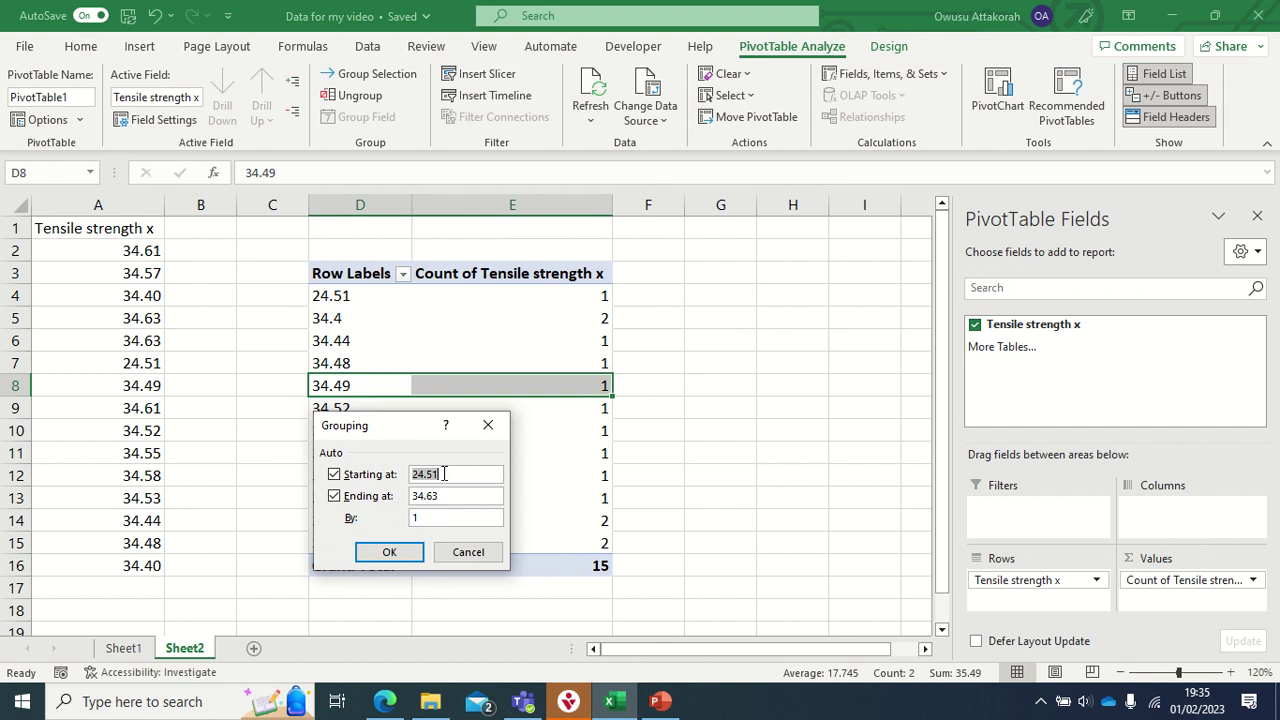
left_click(444, 474)
type("0")
left_click(447, 498)
key("BackSpace")
left_click(389, 556)
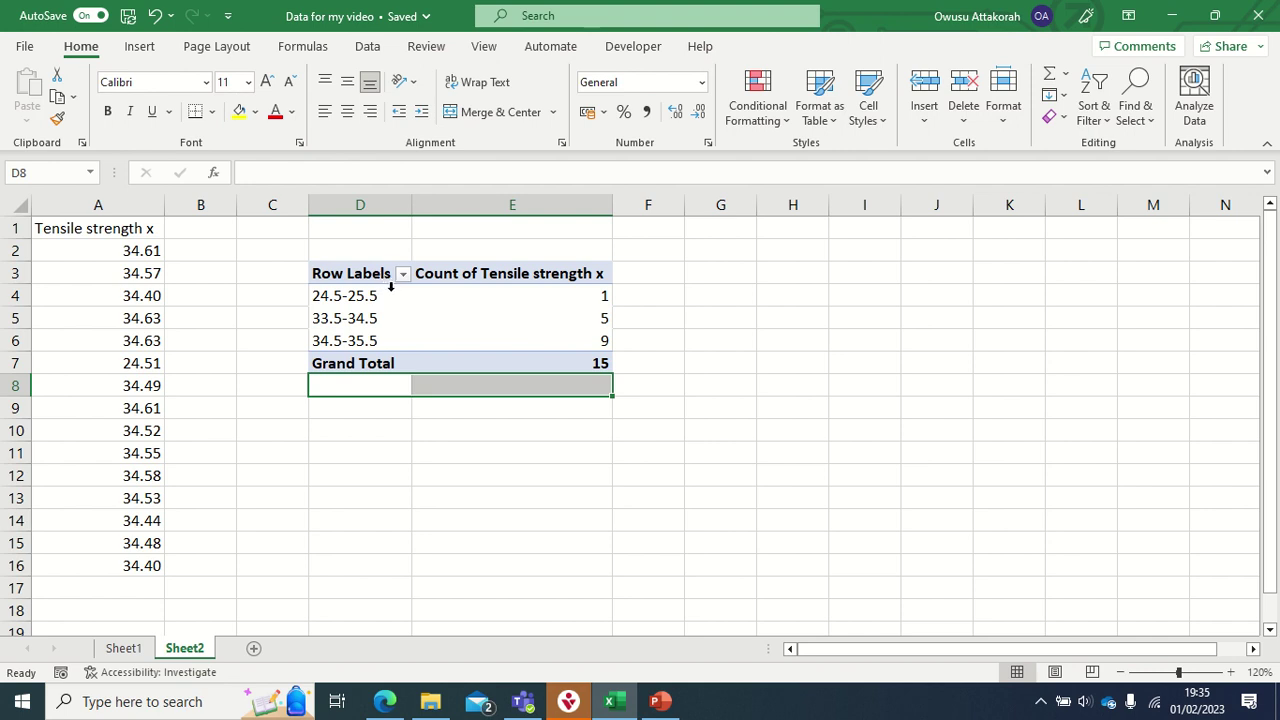
Copy the grouped intervals and their counts from the PivotTable, without headers or grand total, to cell G3
left_click_drag(328, 295, 417, 341)
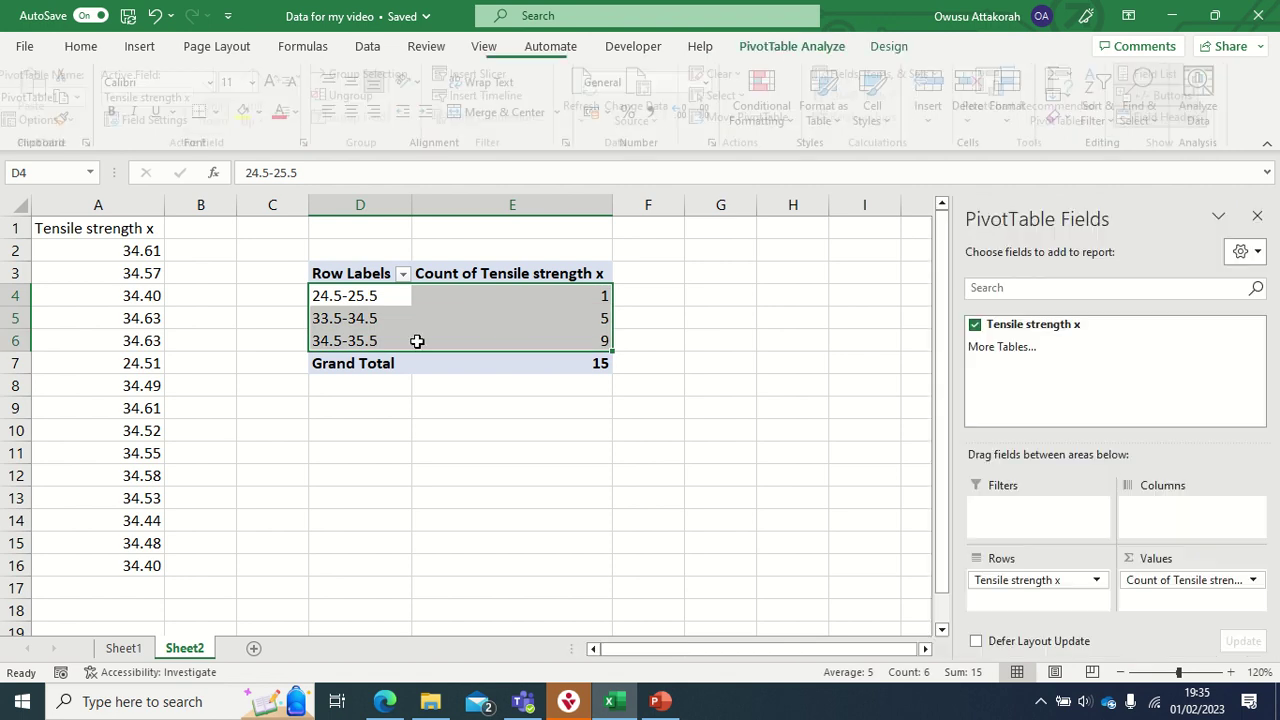
right_click(361, 320)
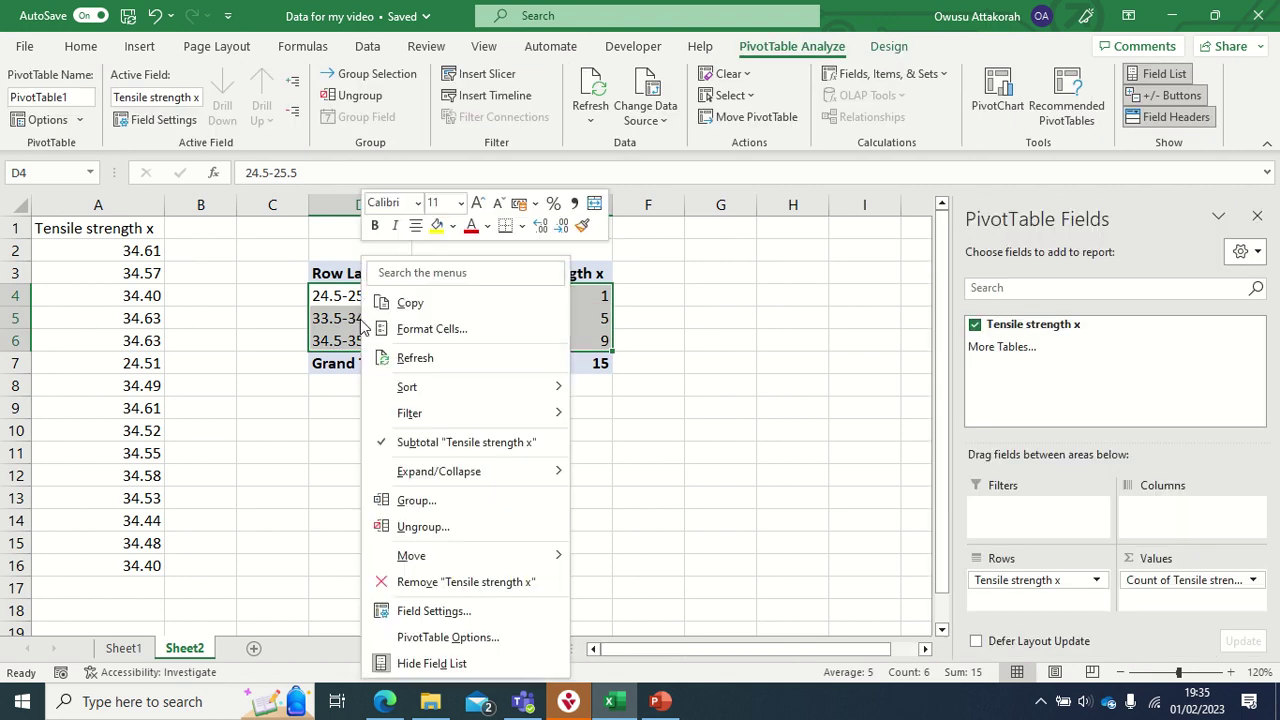
left_click(410, 303)
left_click(704, 273)
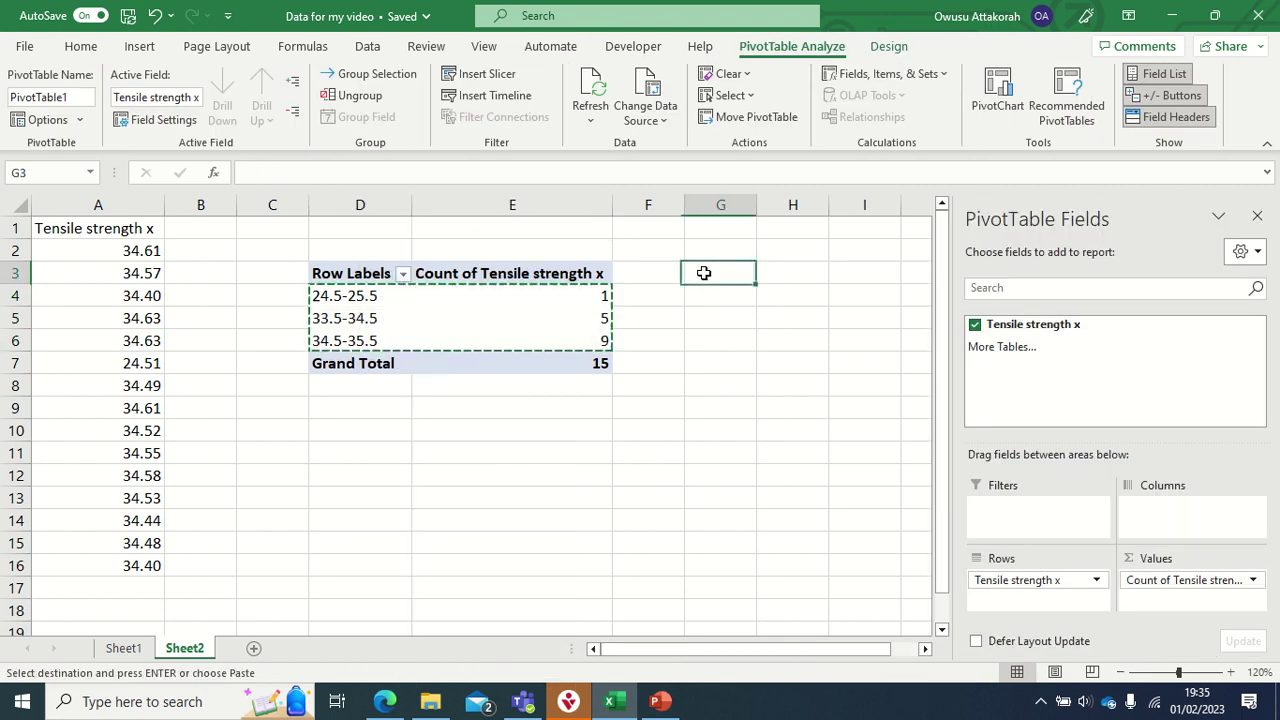
right_click(704, 273)
left_click(755, 217)
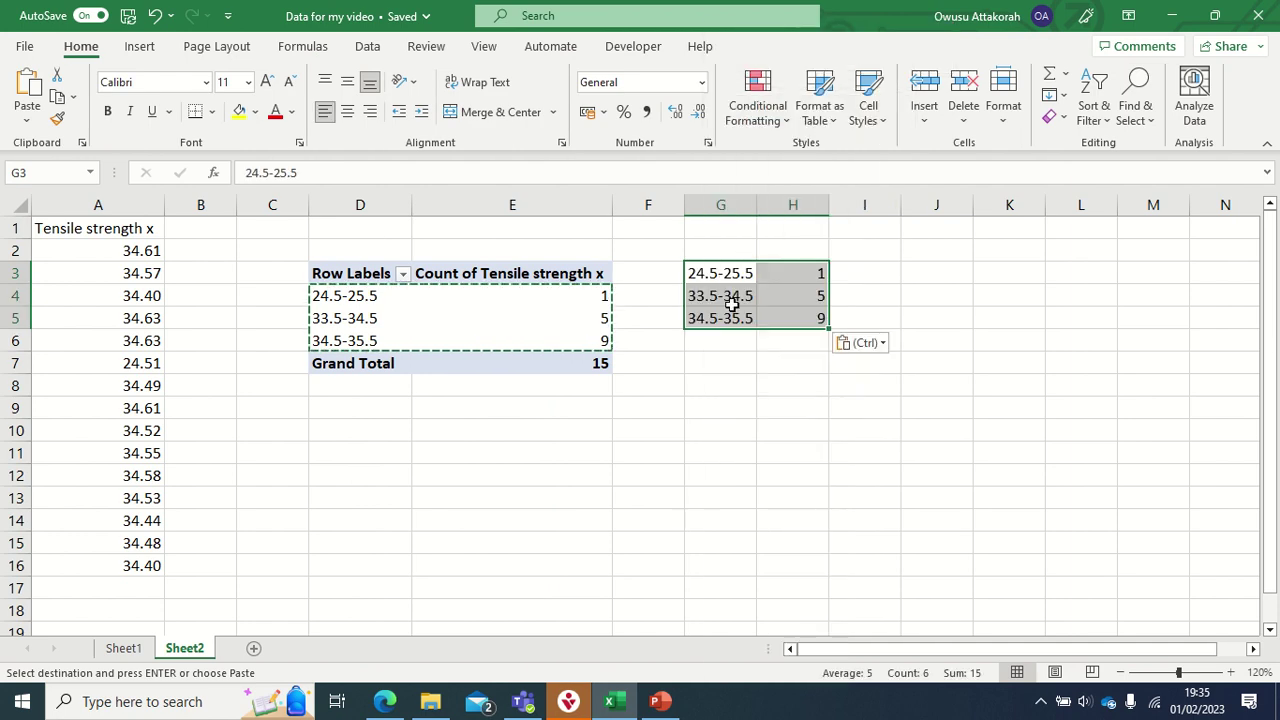
Enter the heading "Tensile strength" in cell G2 and fit column G's width to it
left_click(708, 249)
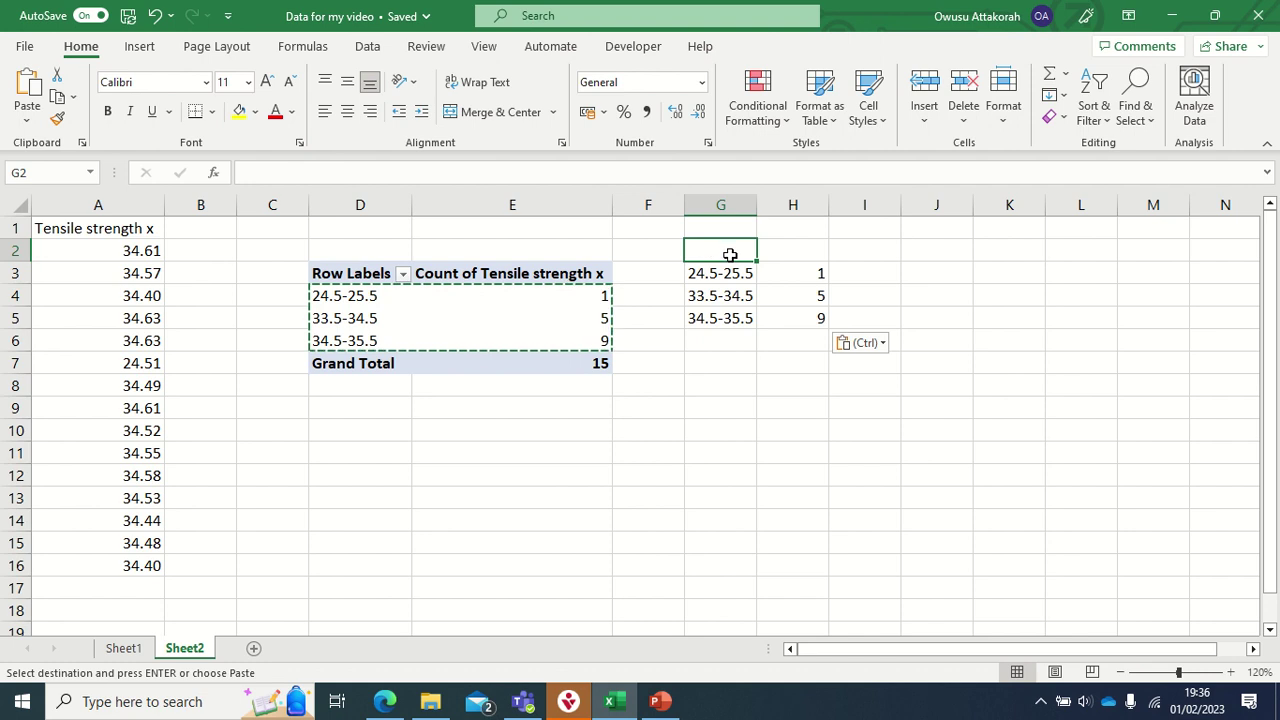
type("Tensile str")
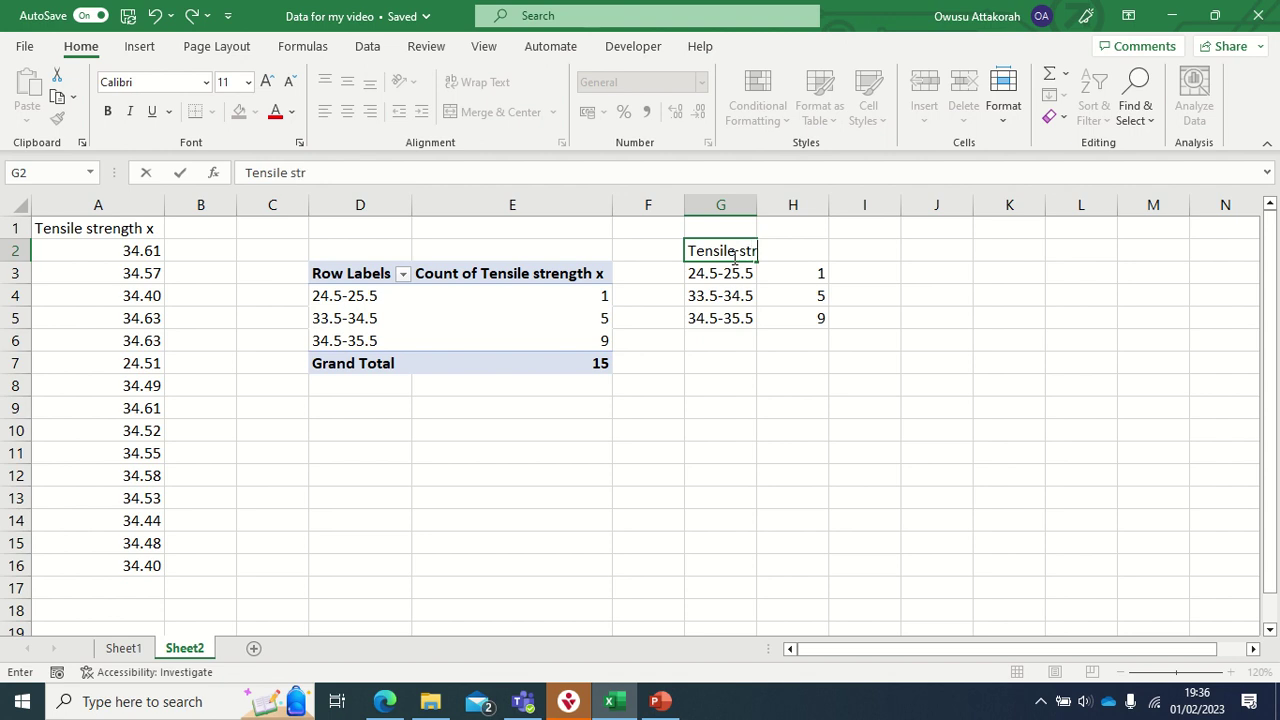
type("ength")
left_click(758, 205)
left_click_drag(752, 207, 757, 207)
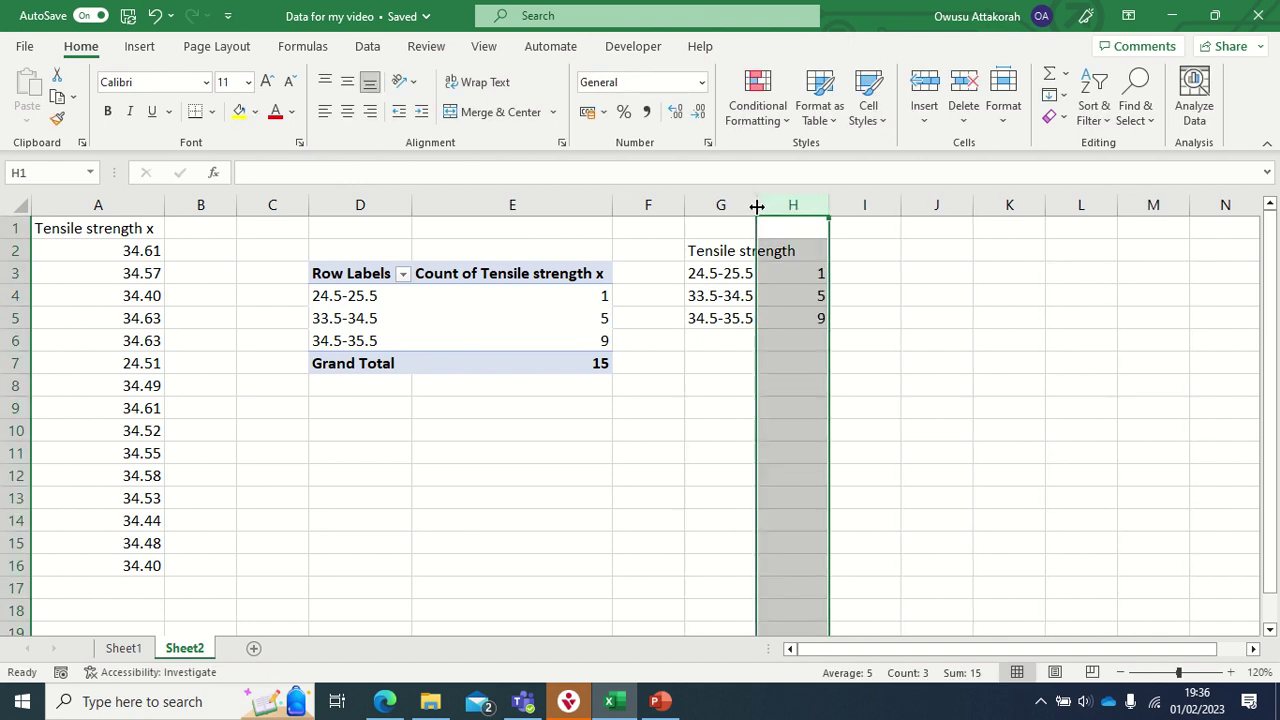
double_click(759, 205)
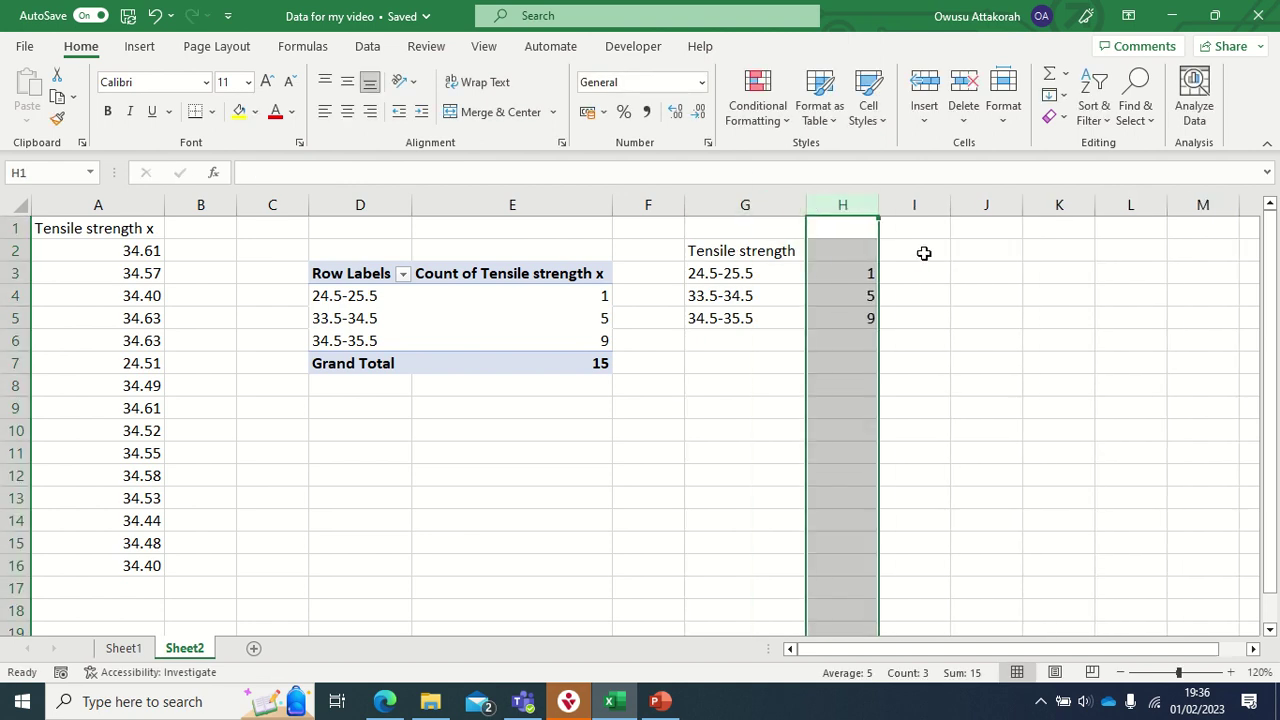
Enter the heading "f" above the copied counts in cell H2
left_click(842, 248)
type("f")
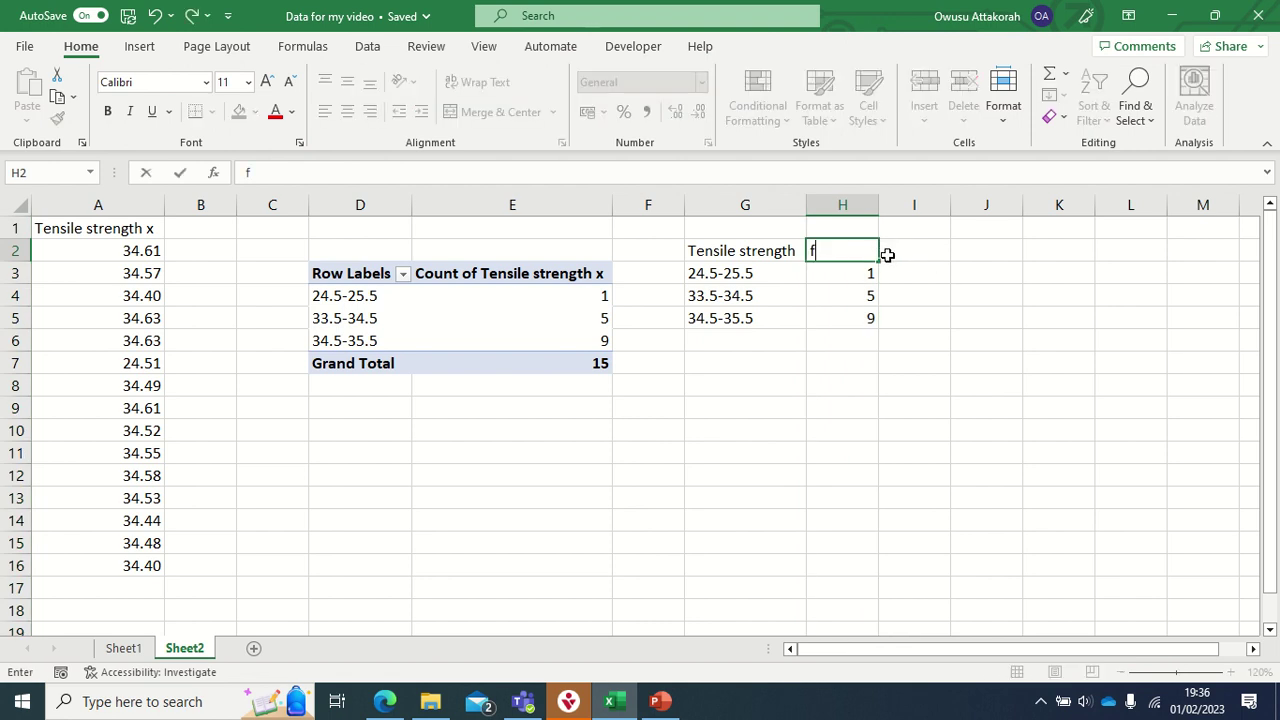
left_click(922, 318)
Move the frequency column with its heading from H2:H5 to cell K2
left_click_drag(828, 252, 866, 320)
right_click(837, 255)
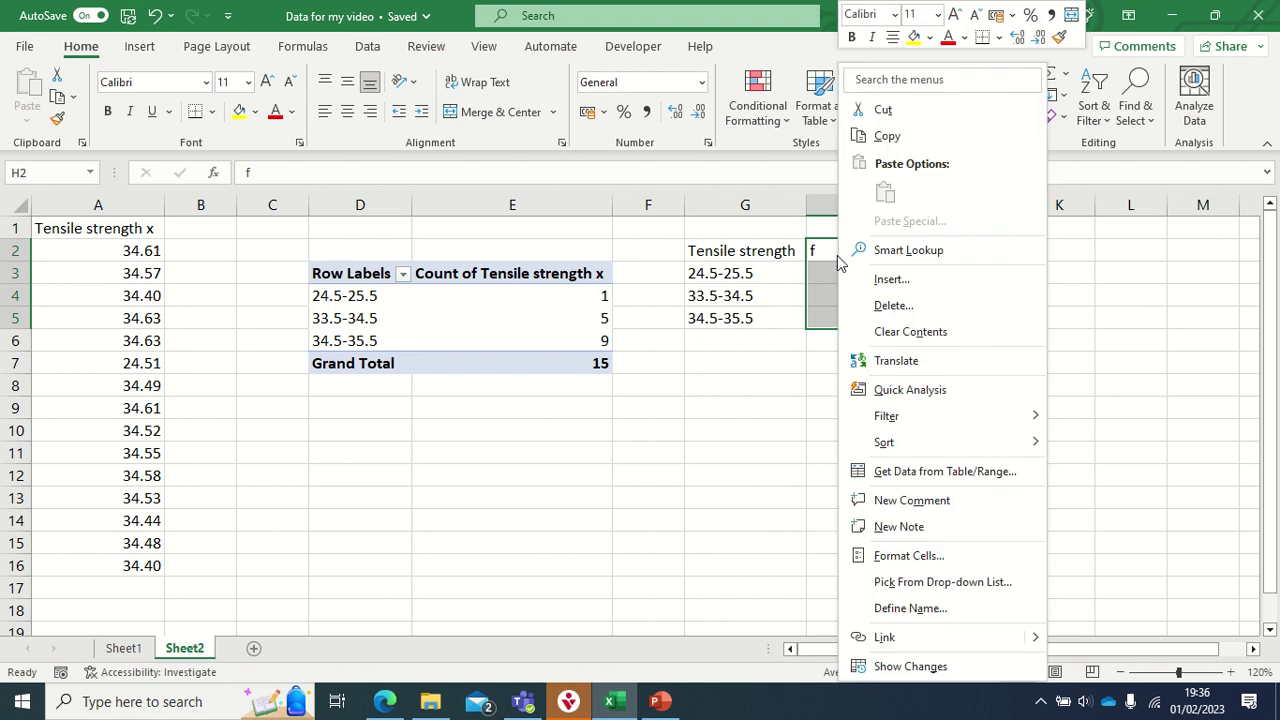
left_click(888, 113)
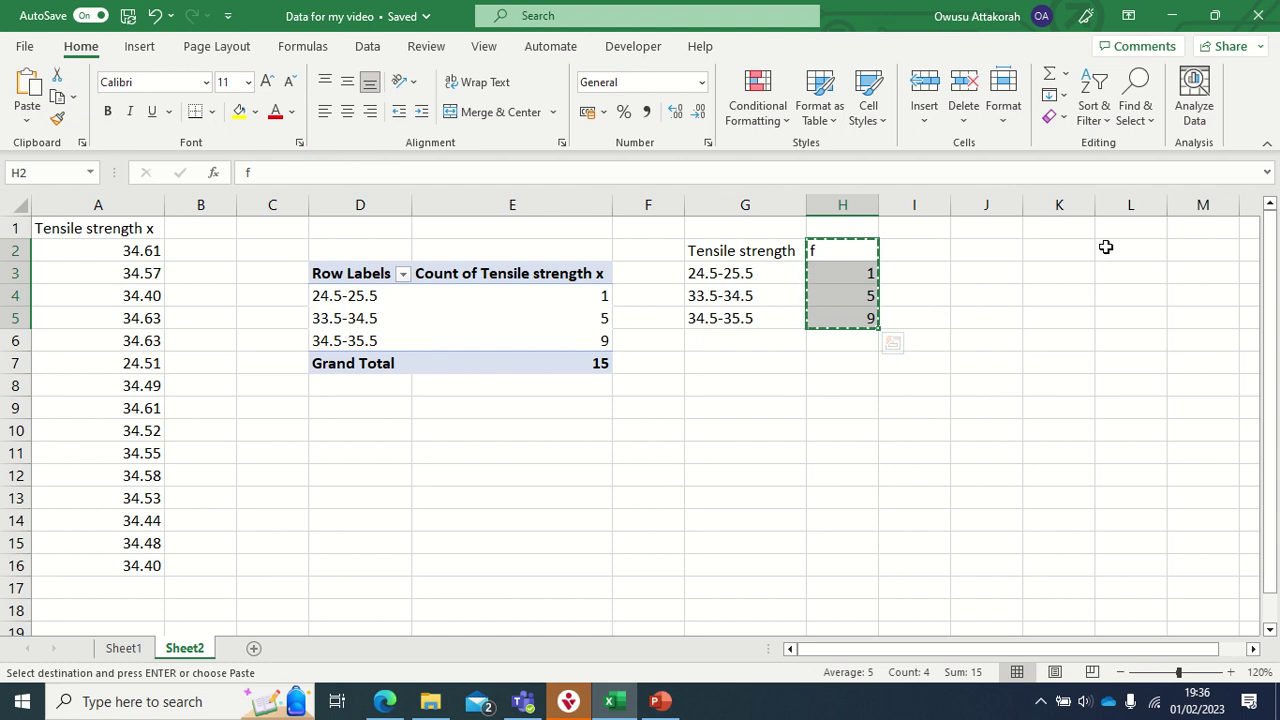
left_click(1062, 252)
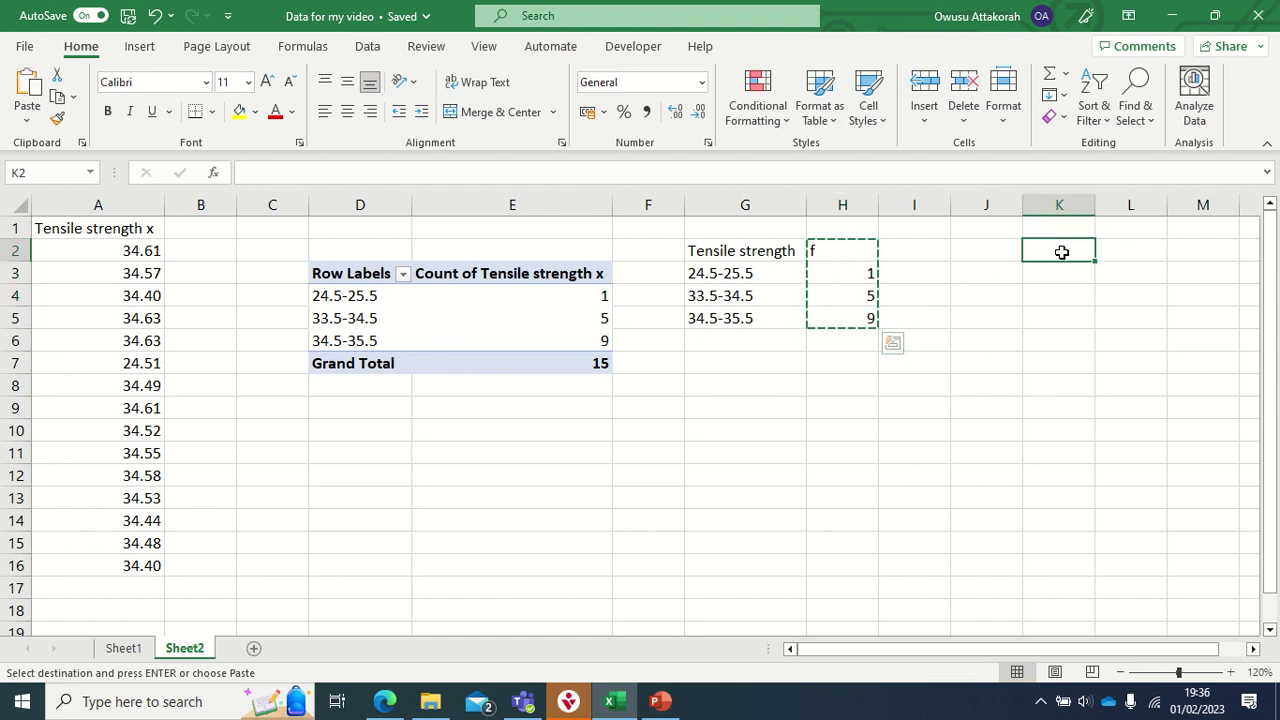
right_click(1062, 252)
left_click(1098, 211)
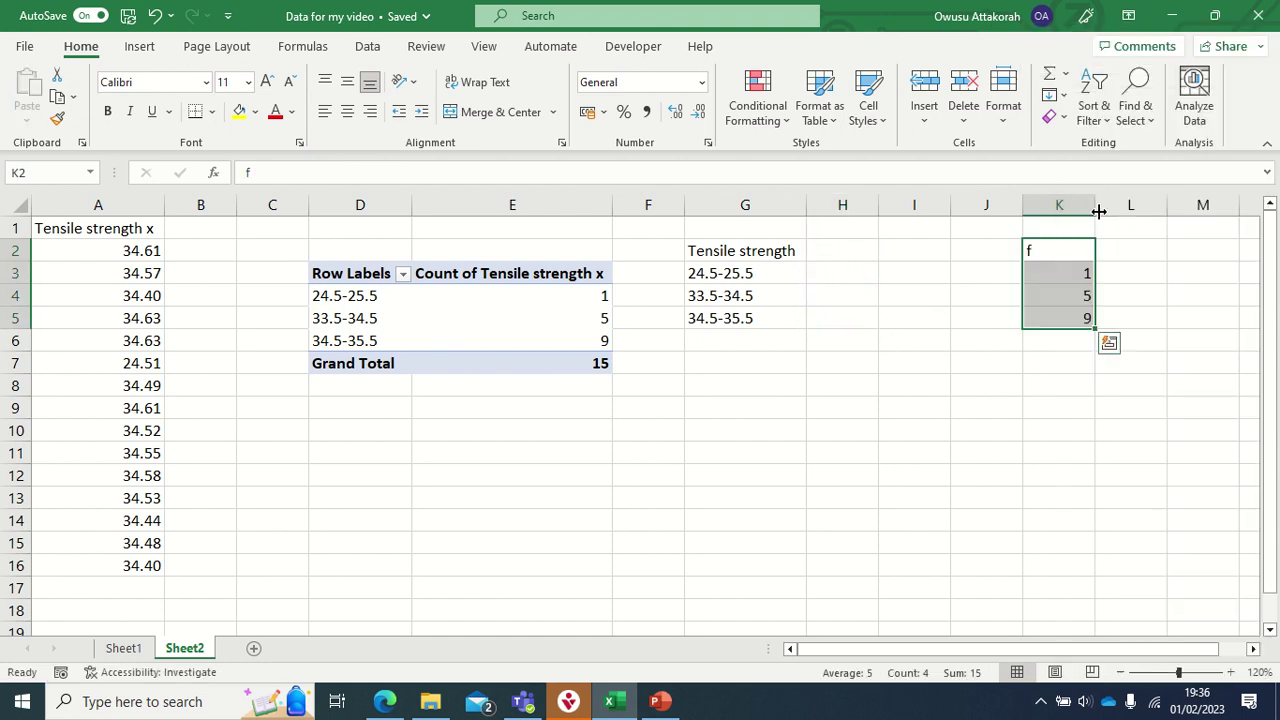
Copy the tensile strength intervals in G3:G5 to the adjacent column, starting at cell H3
left_click(842, 250)
left_click_drag(730, 283, 734, 306)
right_click(733, 303)
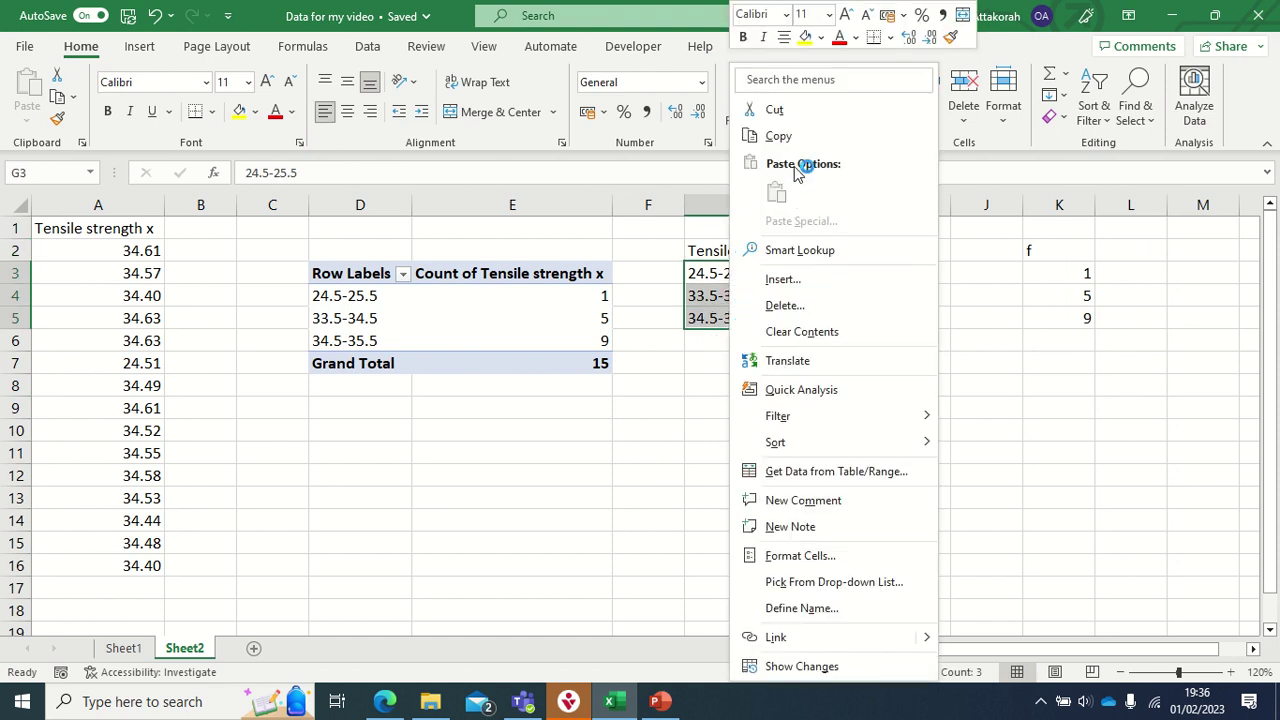
left_click(776, 136)
left_click(851, 273)
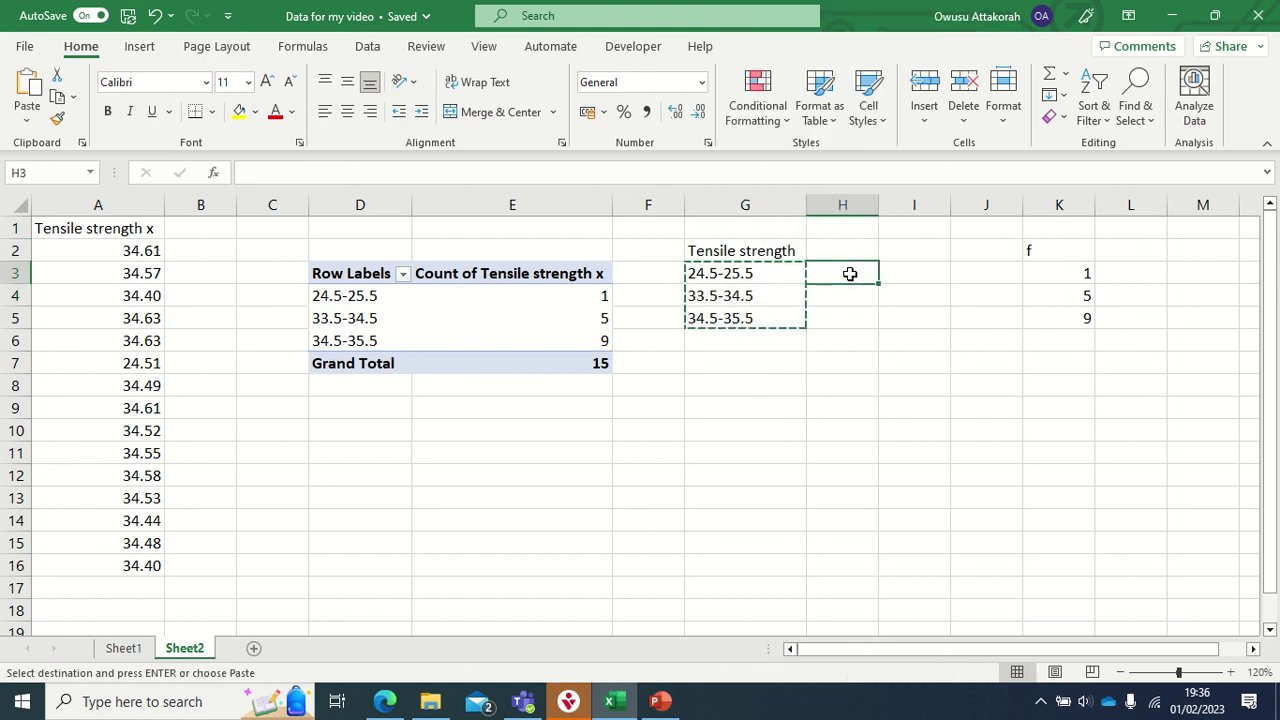
right_click(851, 273)
left_click(896, 217)
Enter the class boundary headings "LCB" in cell H2 and "UCB" in cell I2
left_click(862, 242)
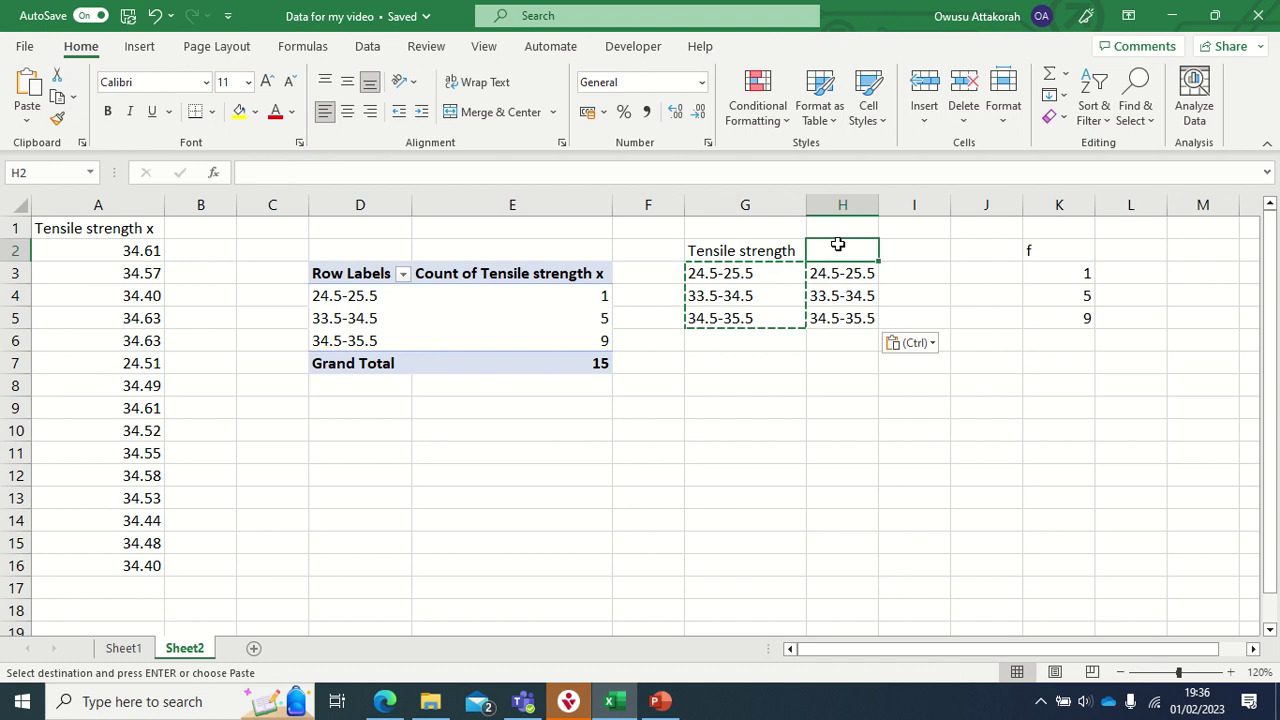
type("U")
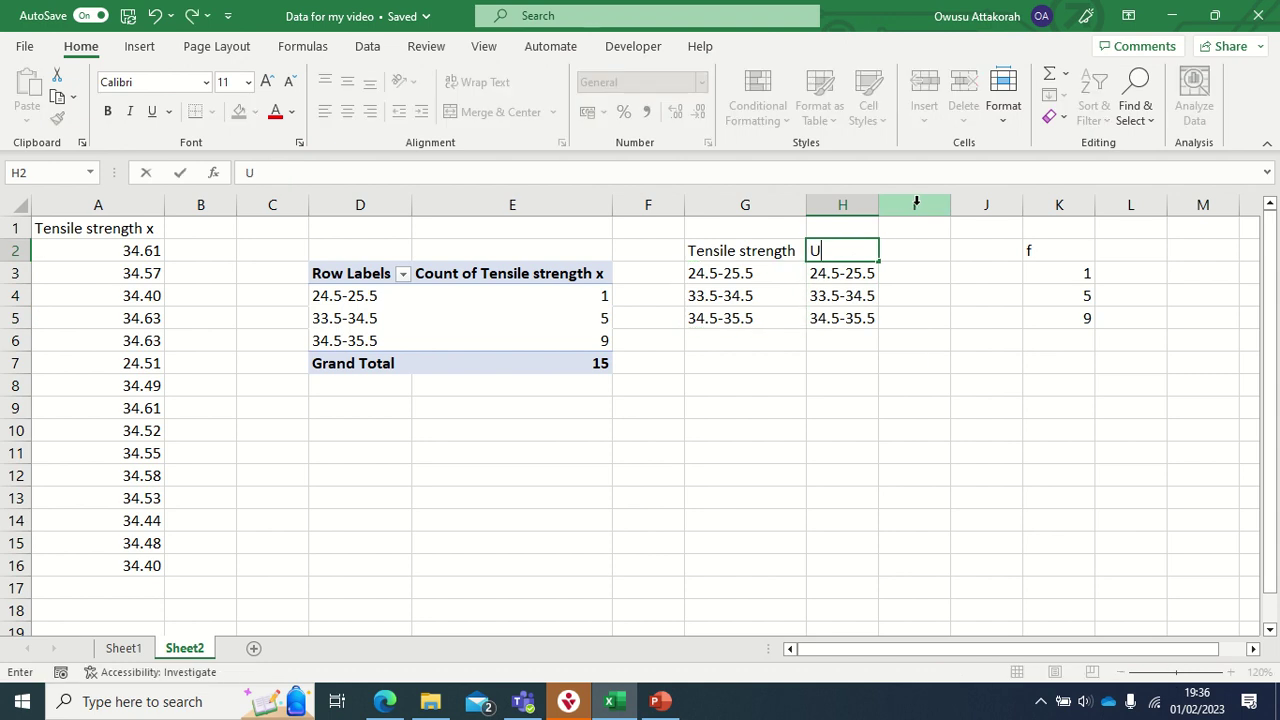
key("BackSpace")
type("LCB")
key("Tab")
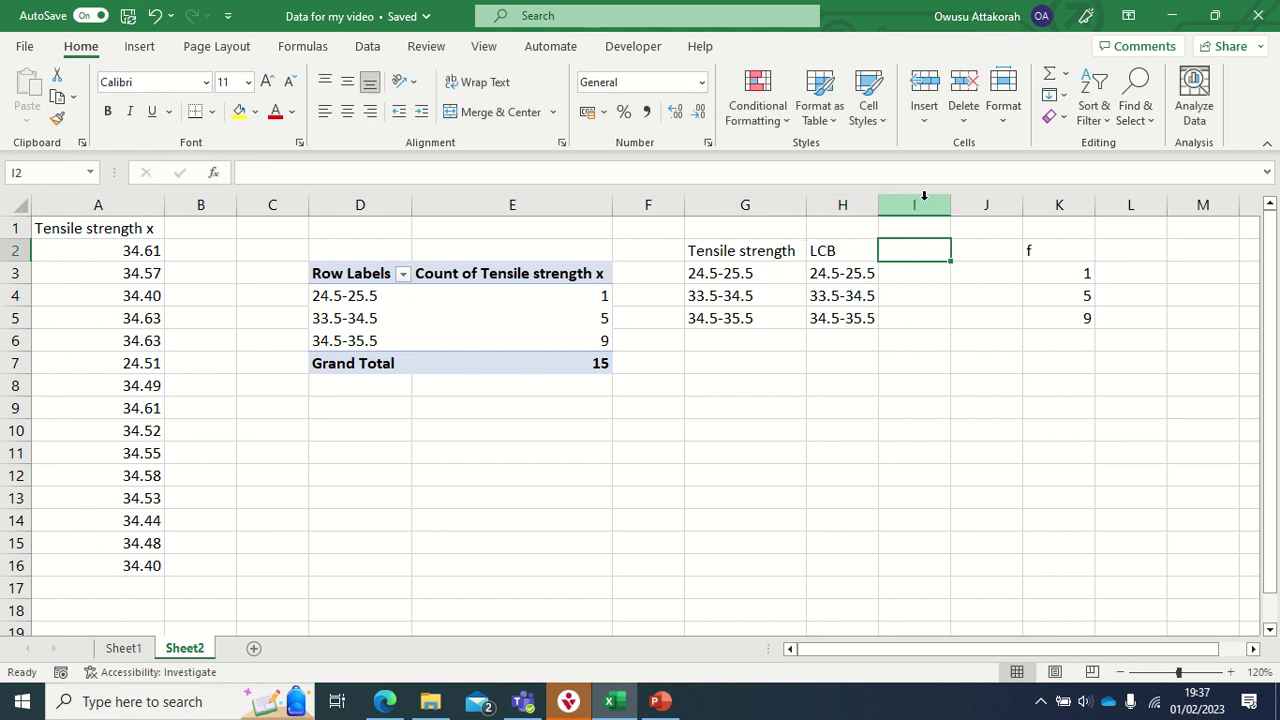
type("UPC")
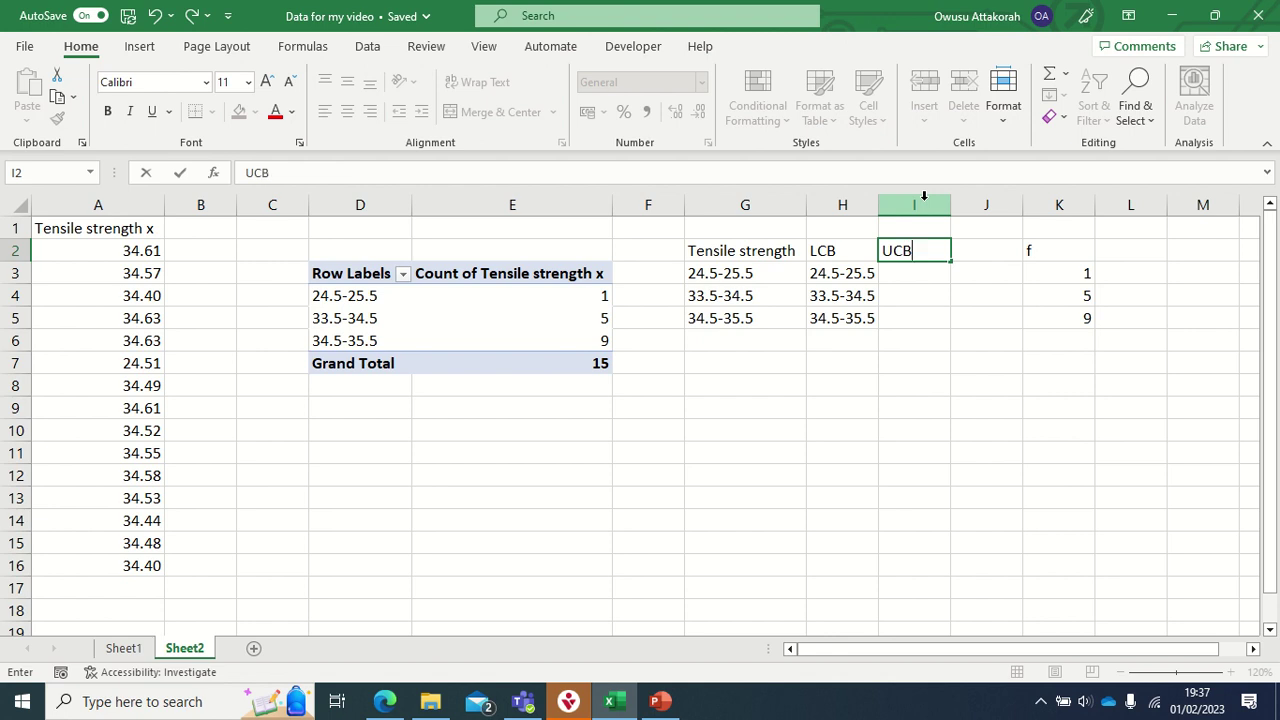
Split the intervals in H3:H5 into columns H and I with Text to Columns, using a hyphen as the delimiter and General format
left_click_drag(838, 276, 850, 310)
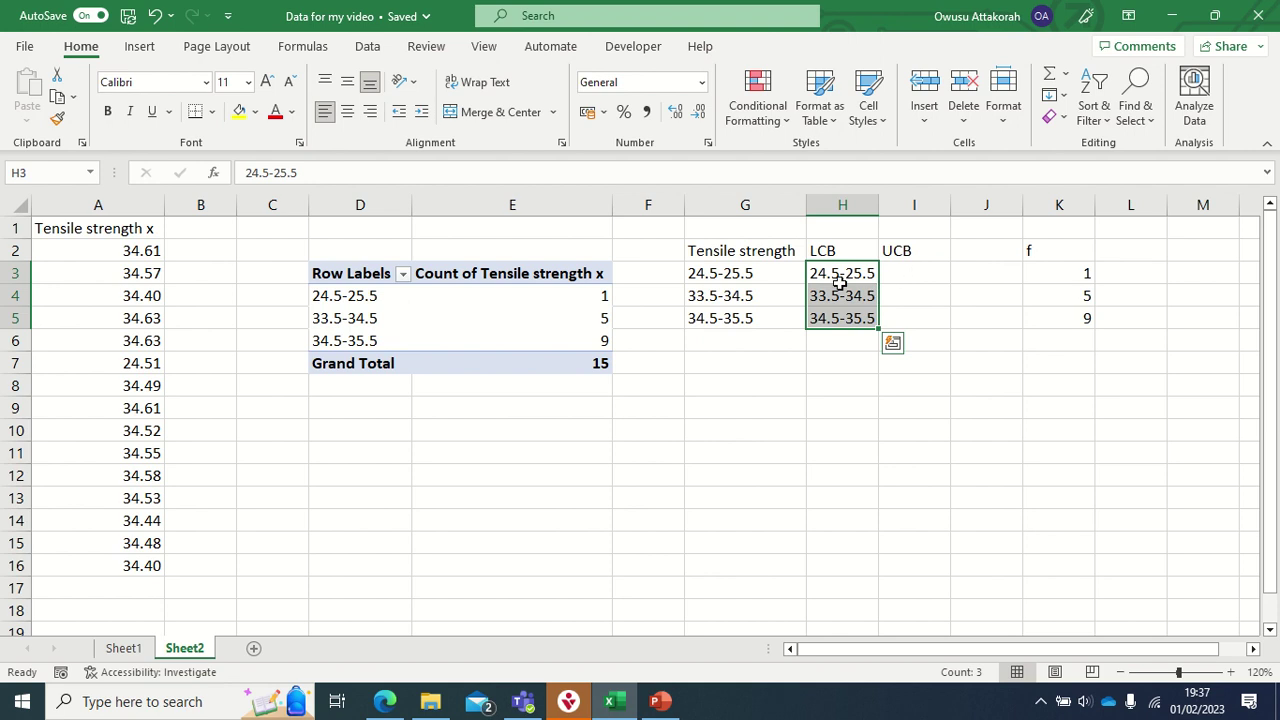
left_click(922, 274)
left_click_drag(842, 270, 846, 300)
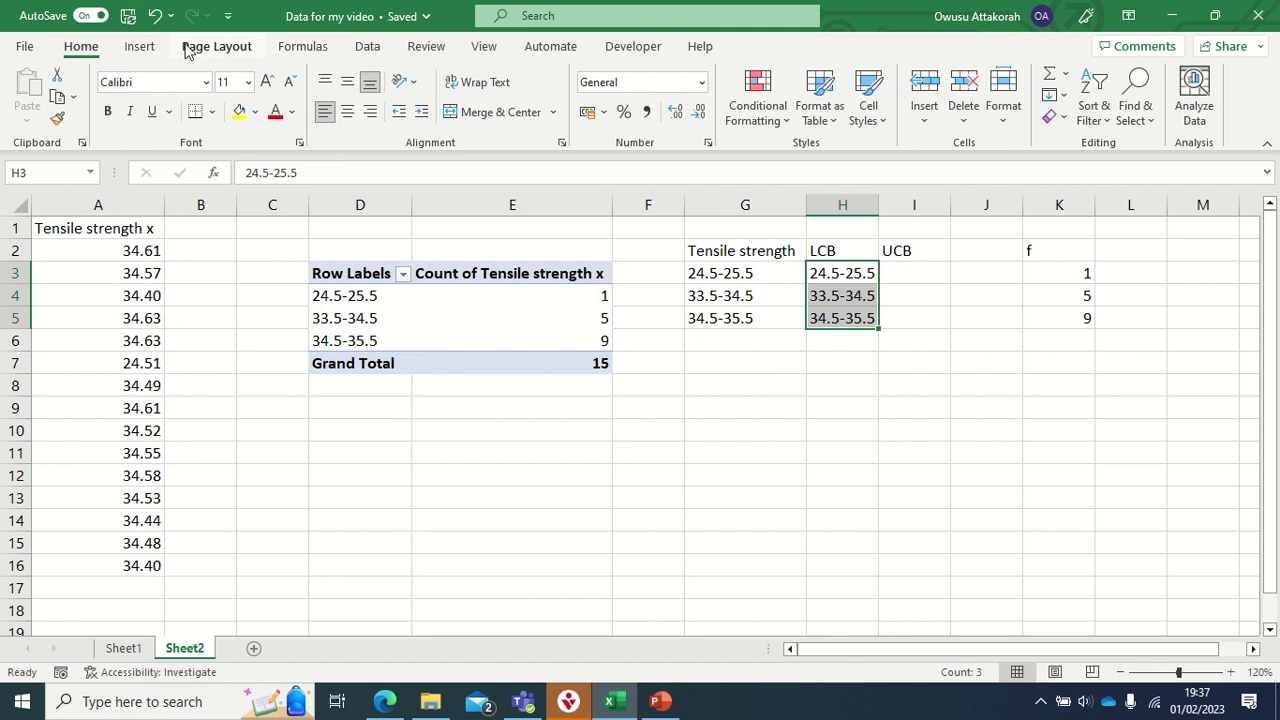
left_click(367, 47)
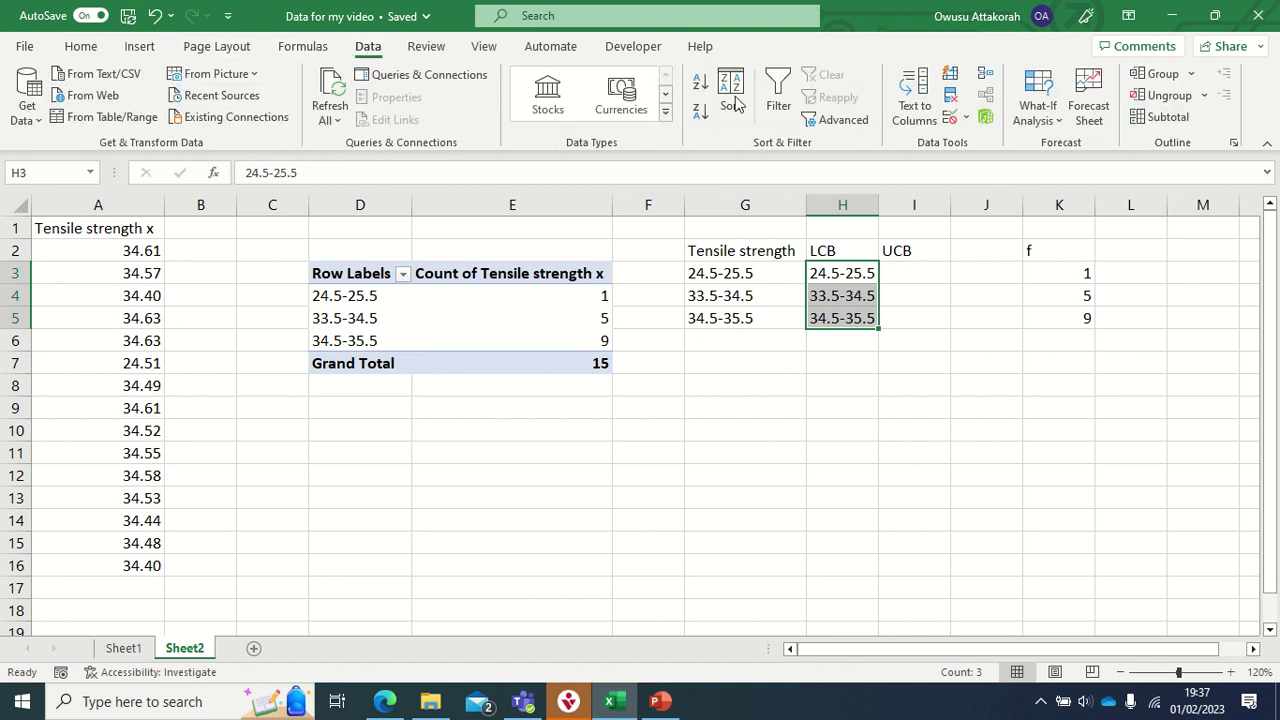
left_click(911, 102)
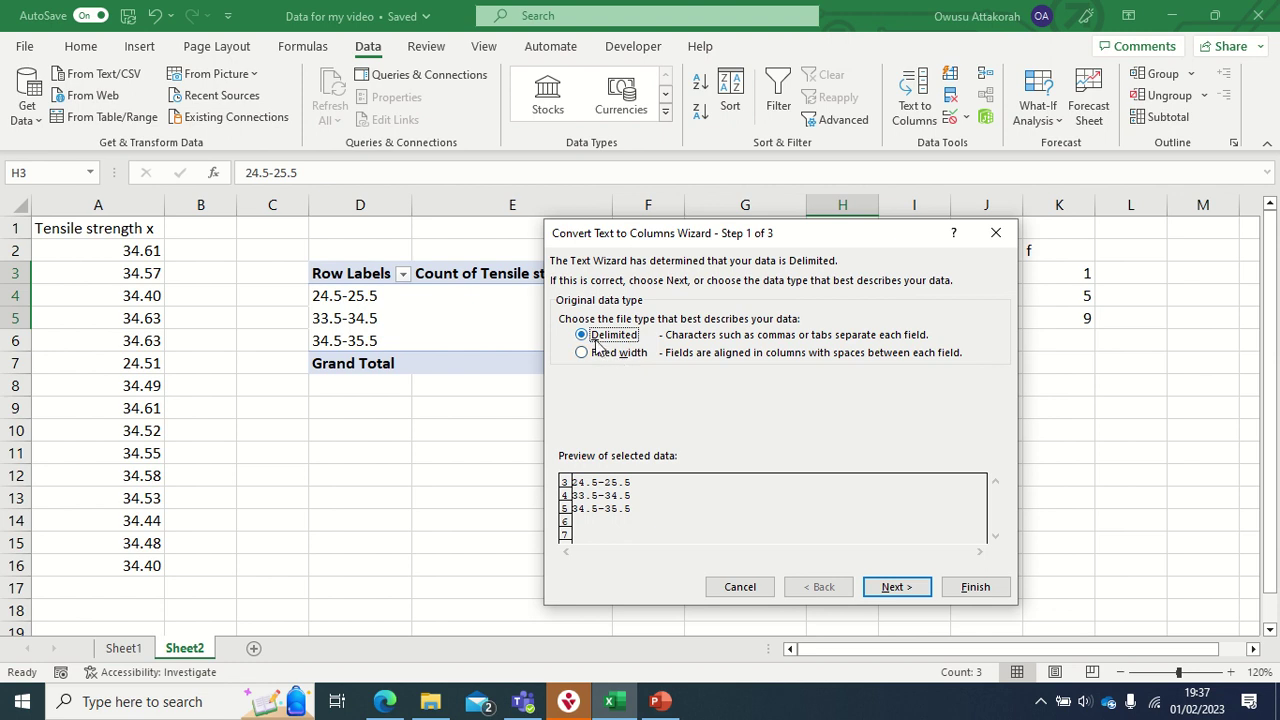
left_click(896, 588)
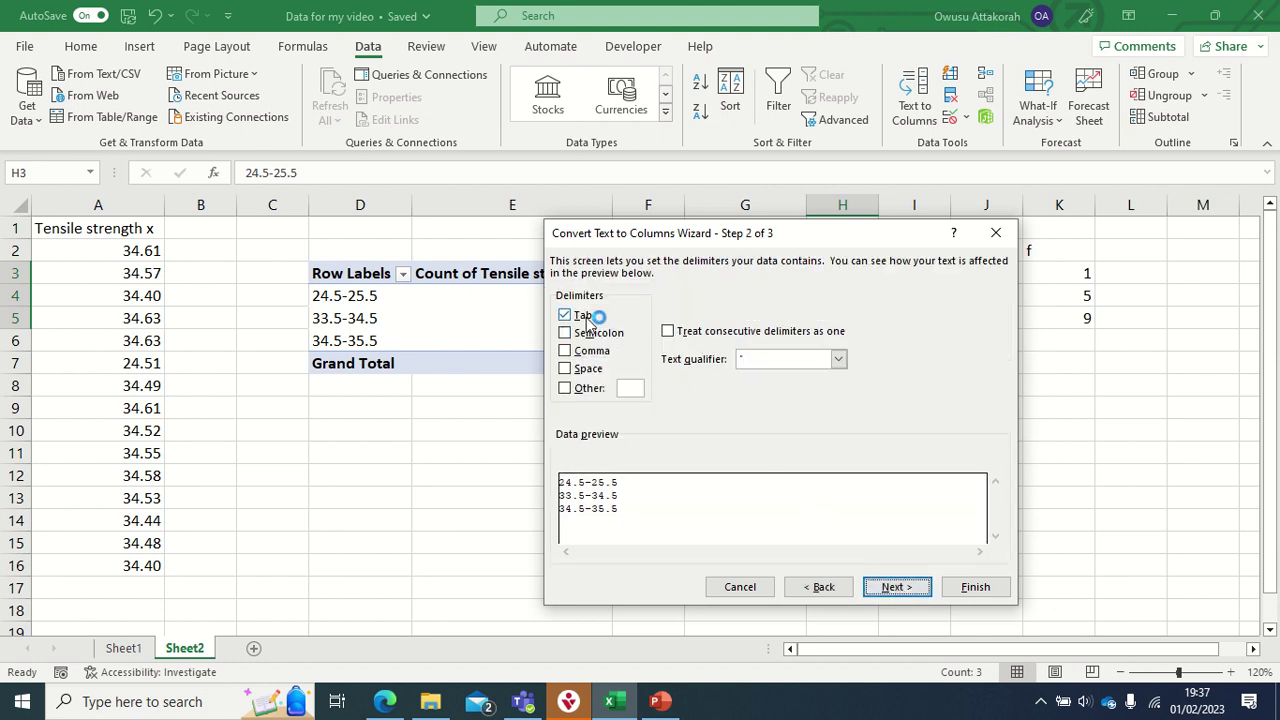
left_click(566, 389)
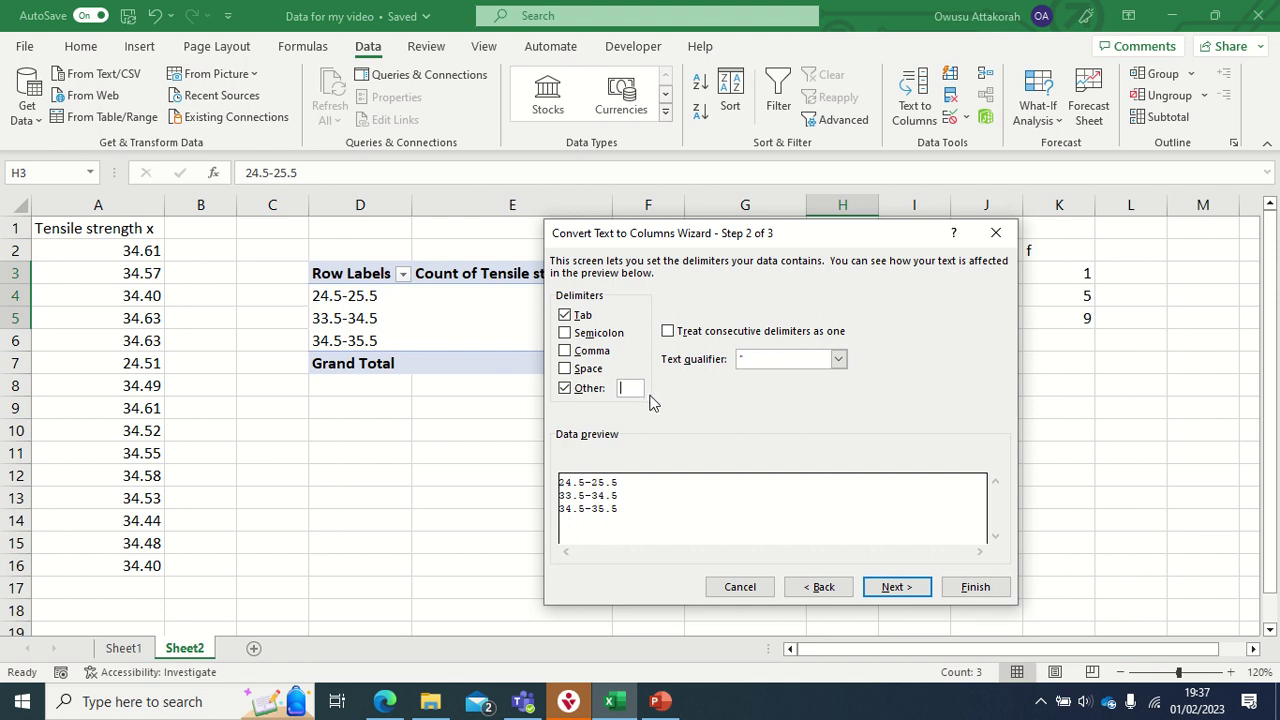
type("-")
left_click(906, 590)
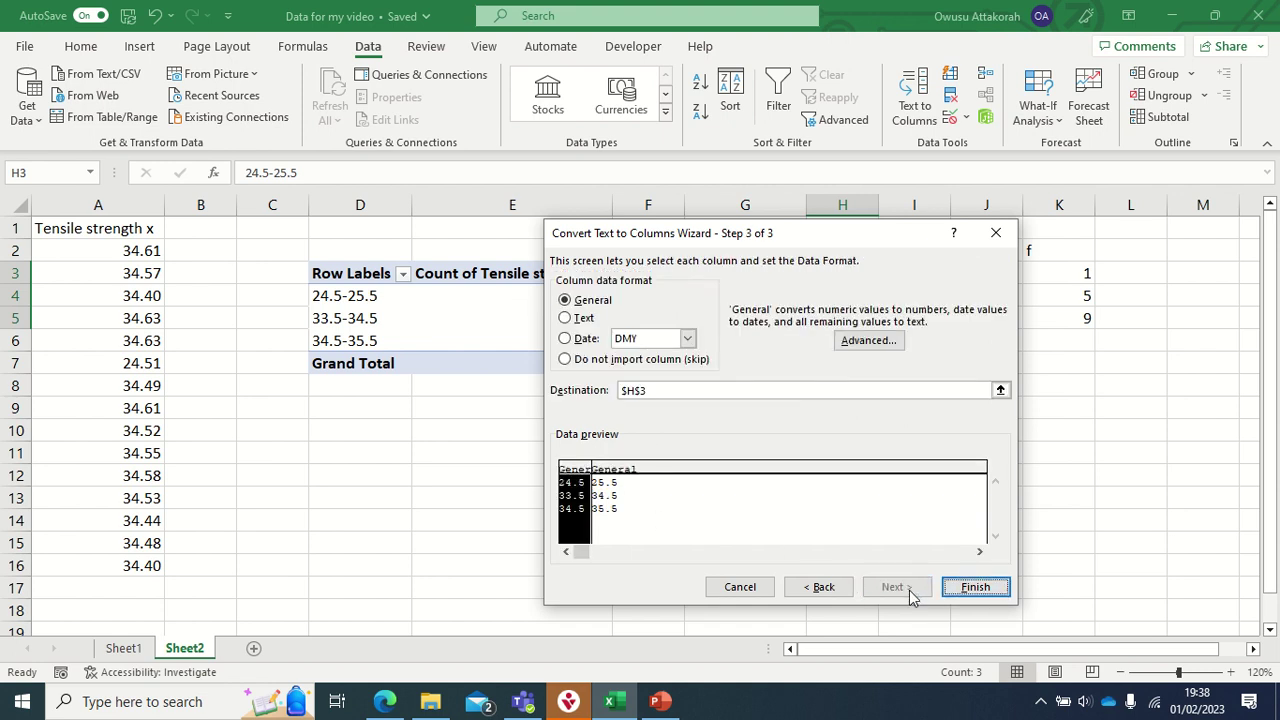
left_click(997, 596)
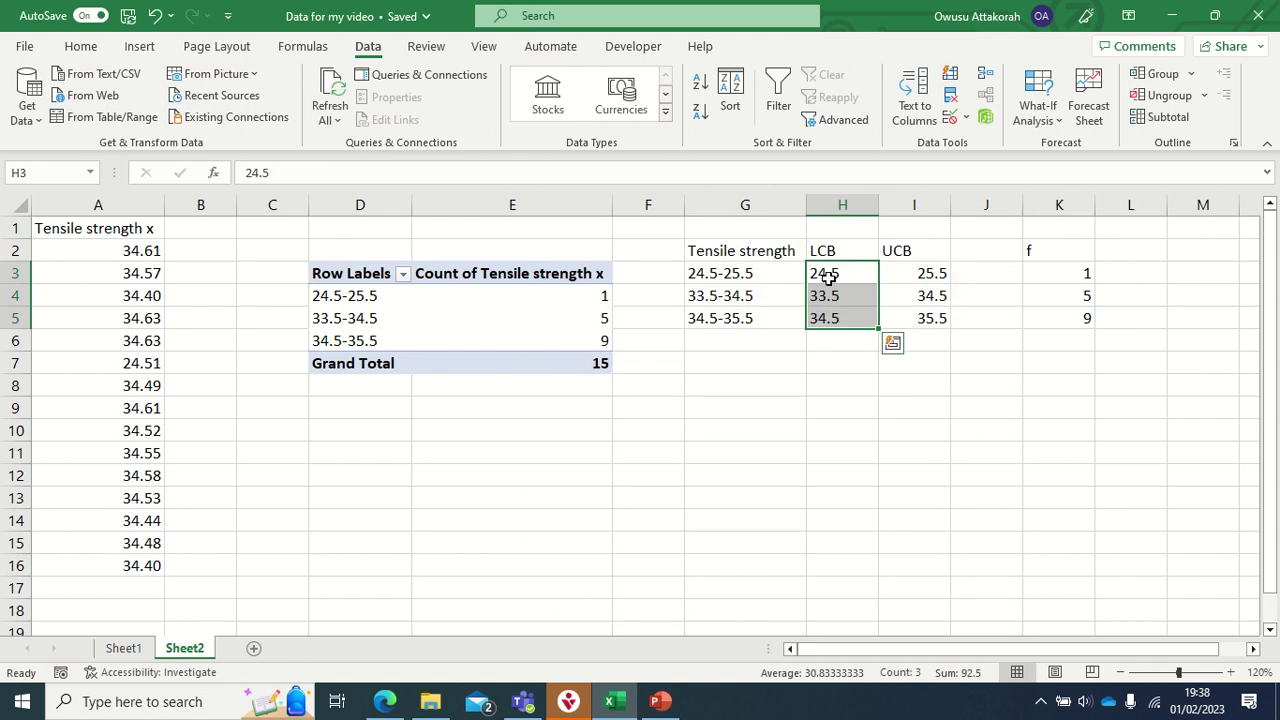
left_click_drag(923, 273, 927, 315)
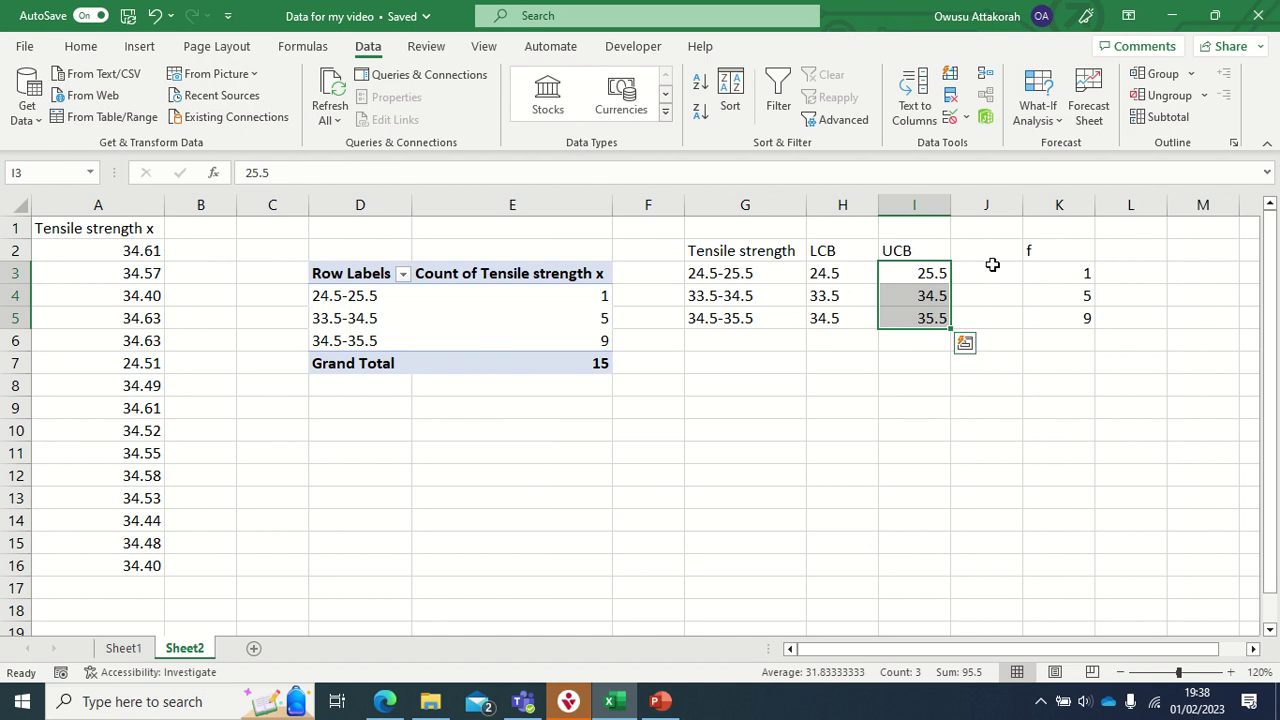
Enter the heading "Mid_Point" in cell J2 and fit column J's width to it
left_click(977, 246)
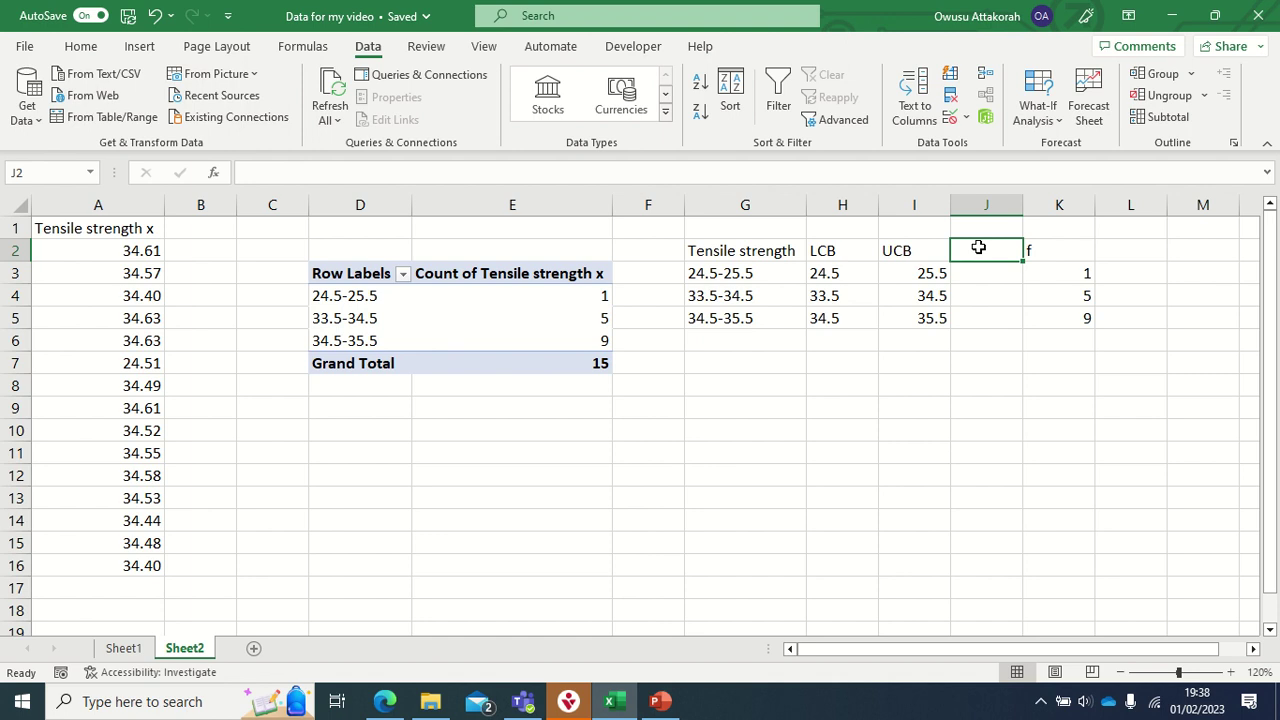
type("Mi")
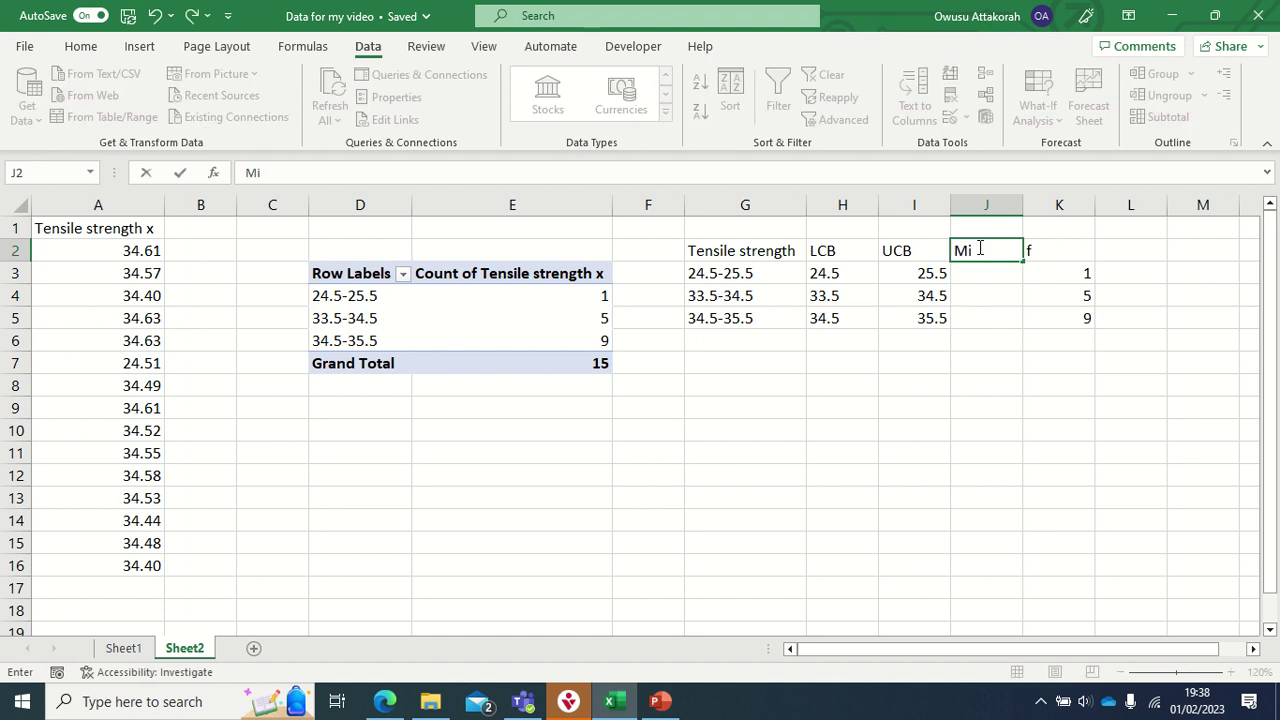
type("d")
type("_Point")
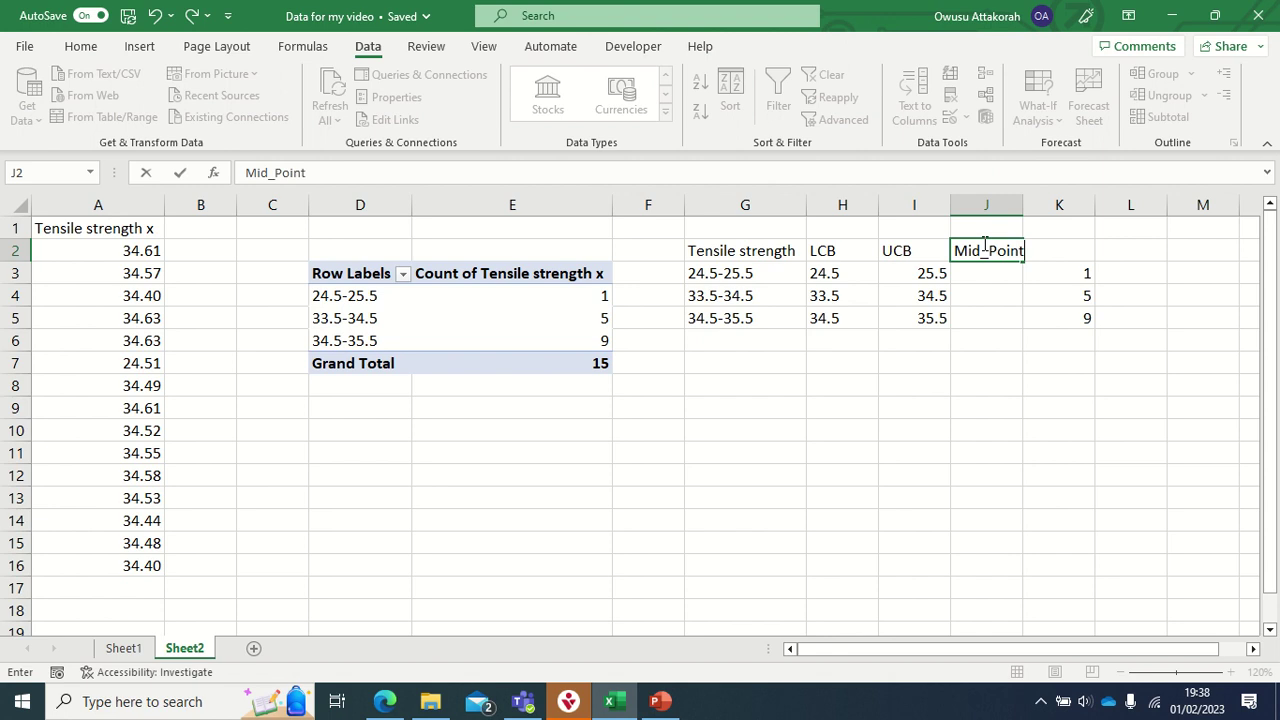
type(" f")
key("Return")
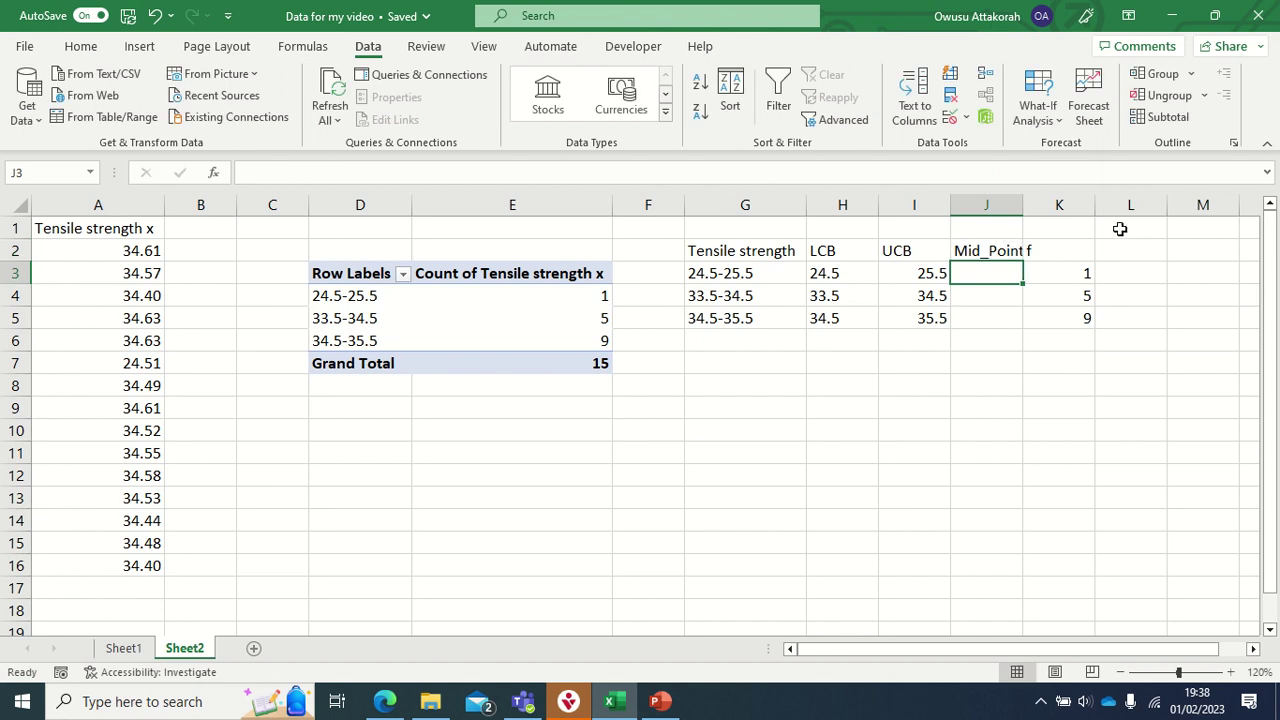
double_click(1023, 204)
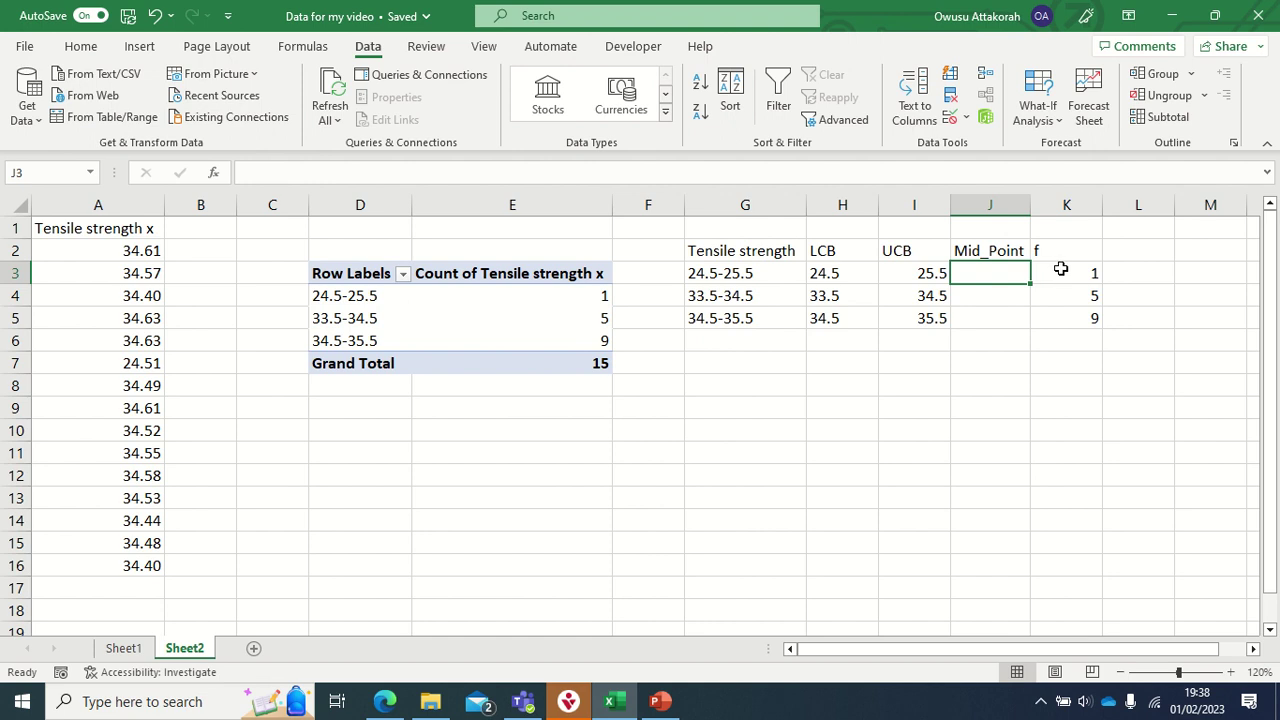
Calculate the first class midpoint in cell J3 with the AVERAGE function over H3:I3
left_click_drag(828, 273, 894, 272)
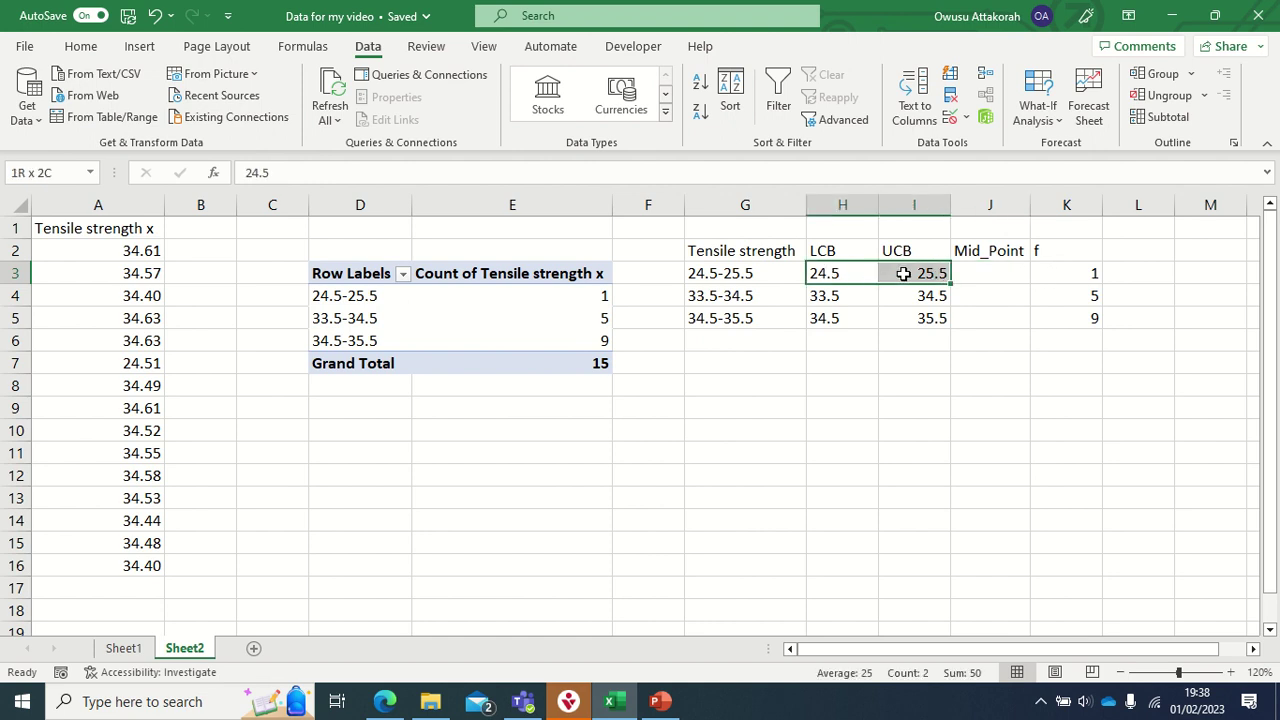
left_click(981, 271)
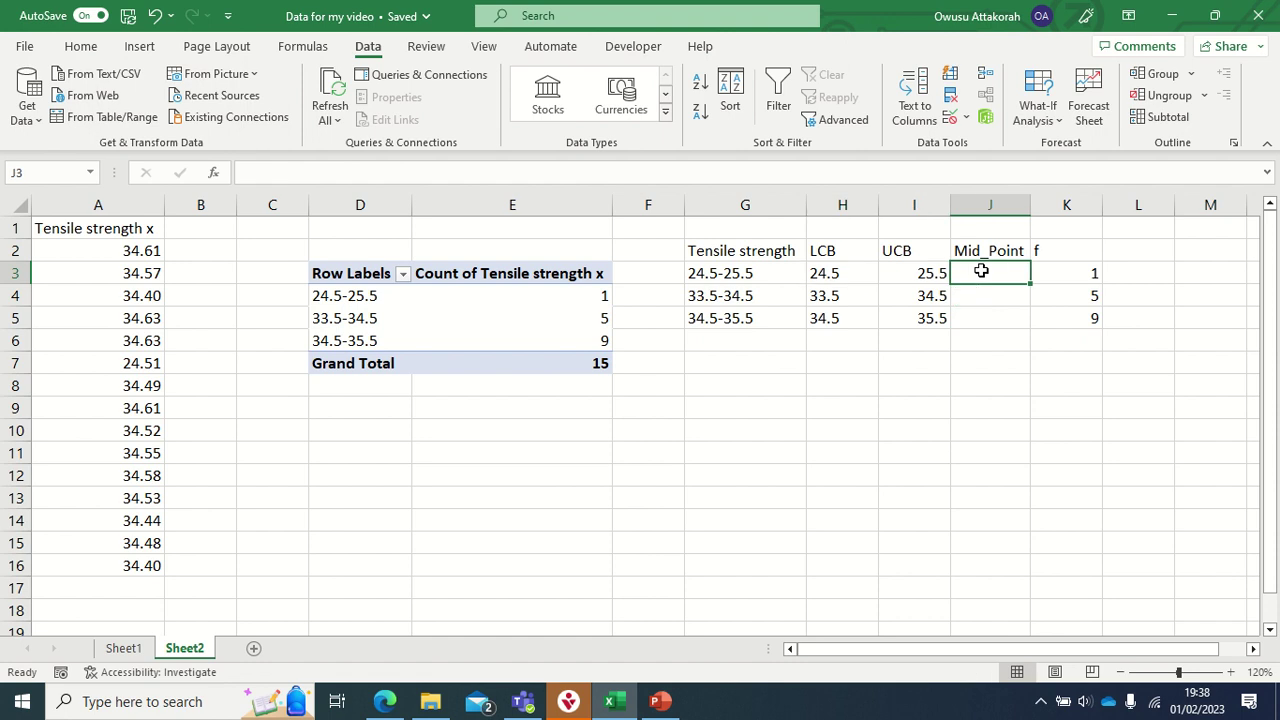
type("=")
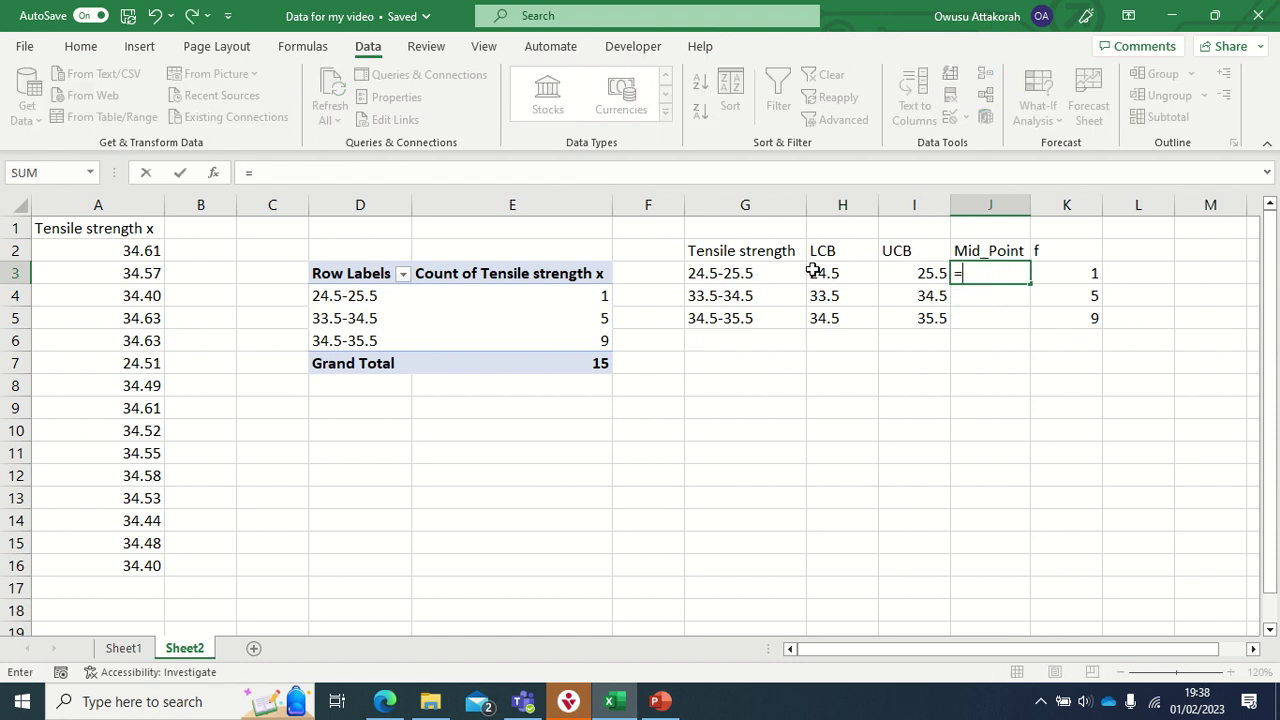
type("aver")
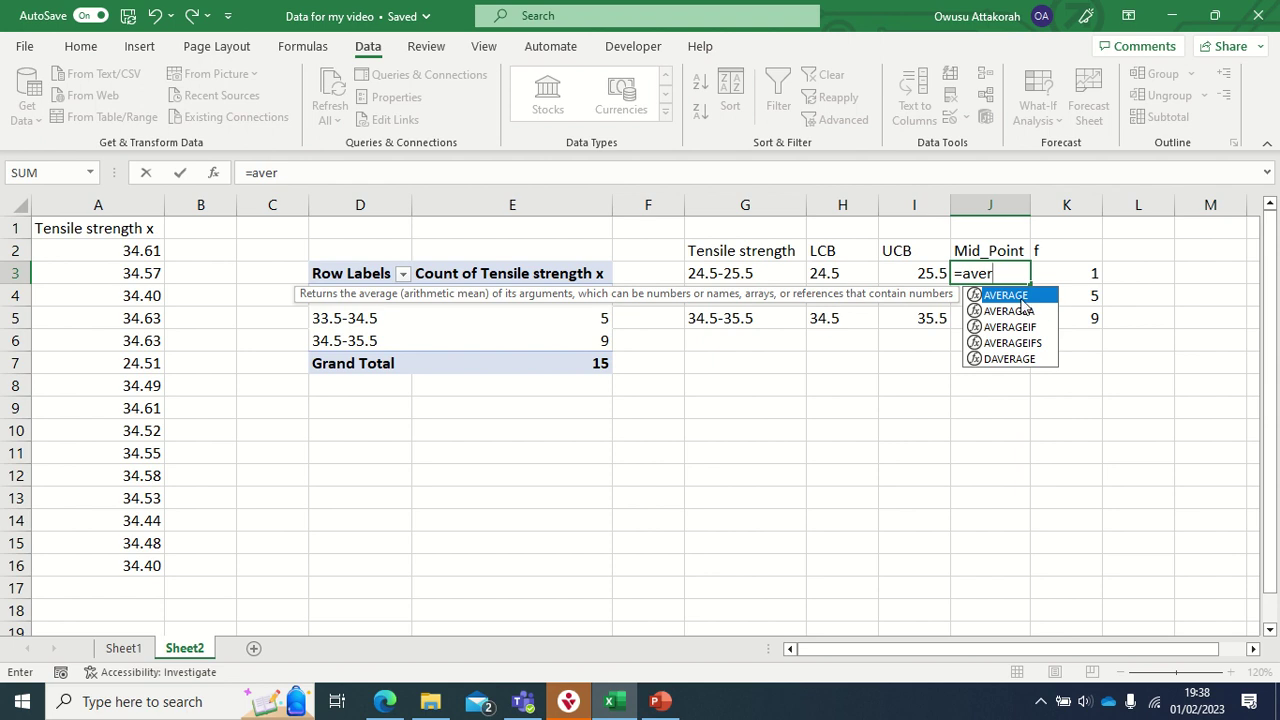
double_click(1017, 300)
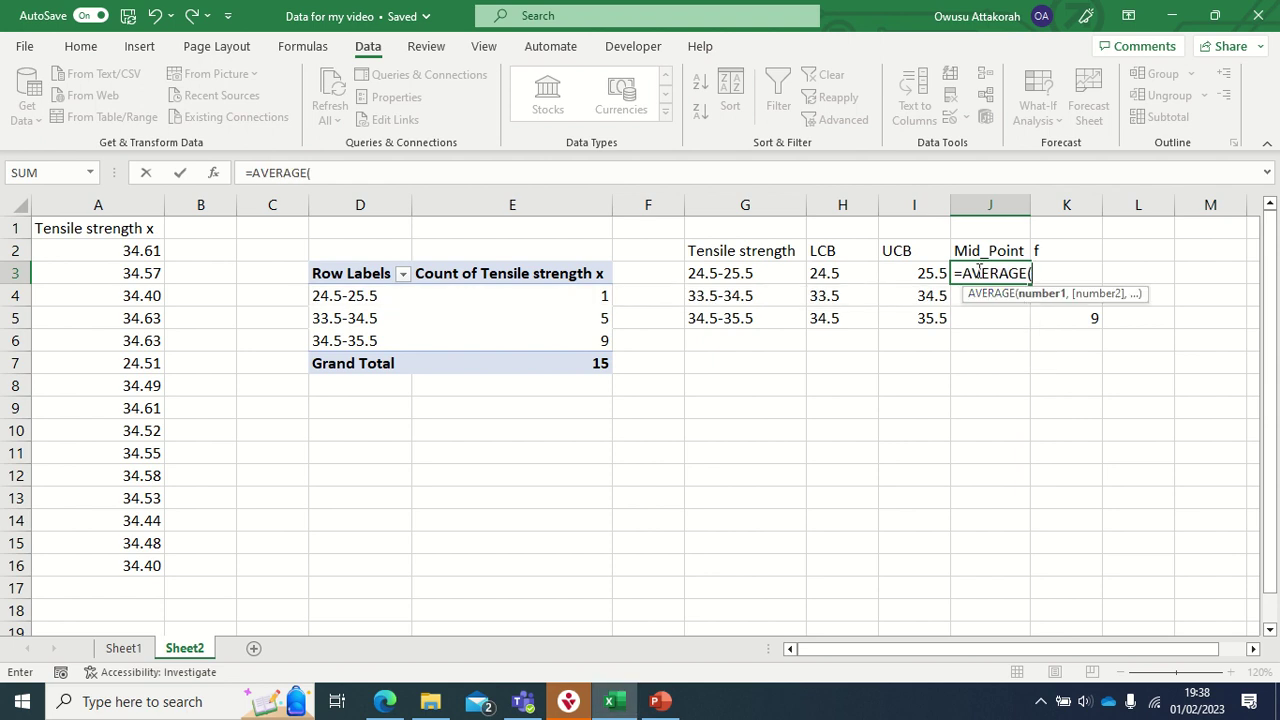
left_click(823, 268)
left_click_drag(823, 268, 900, 269)
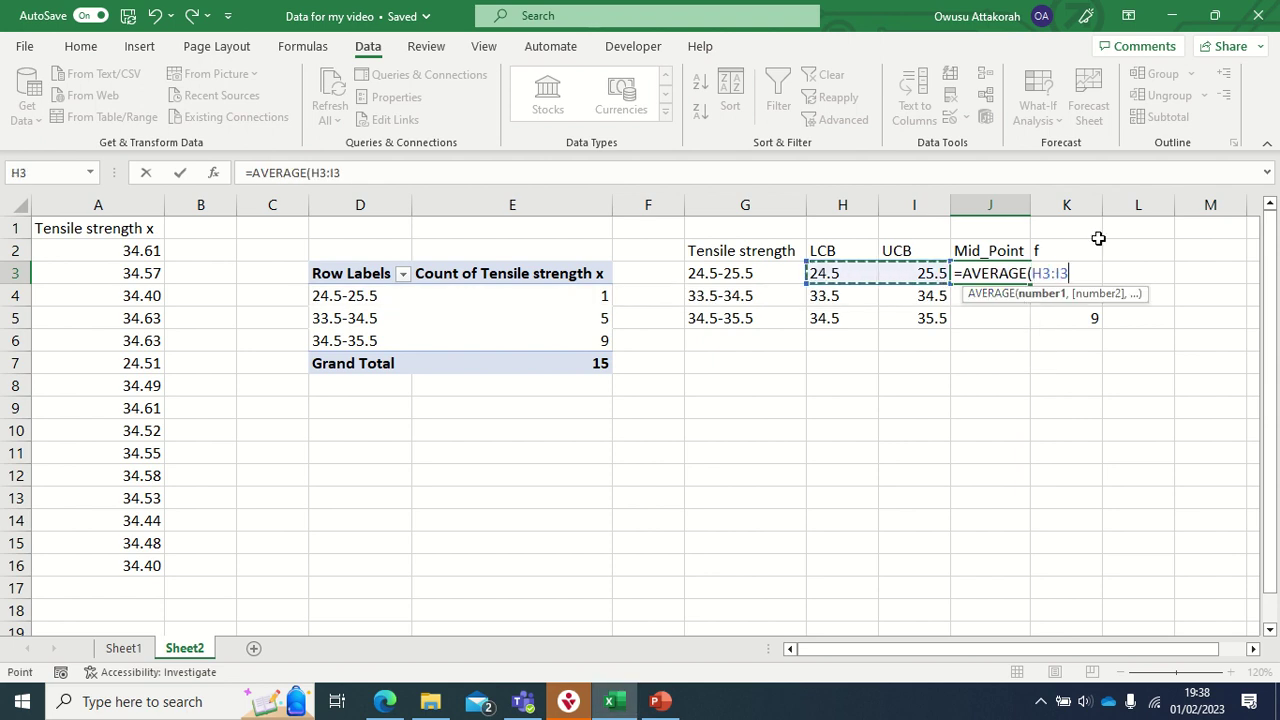
key("Return")
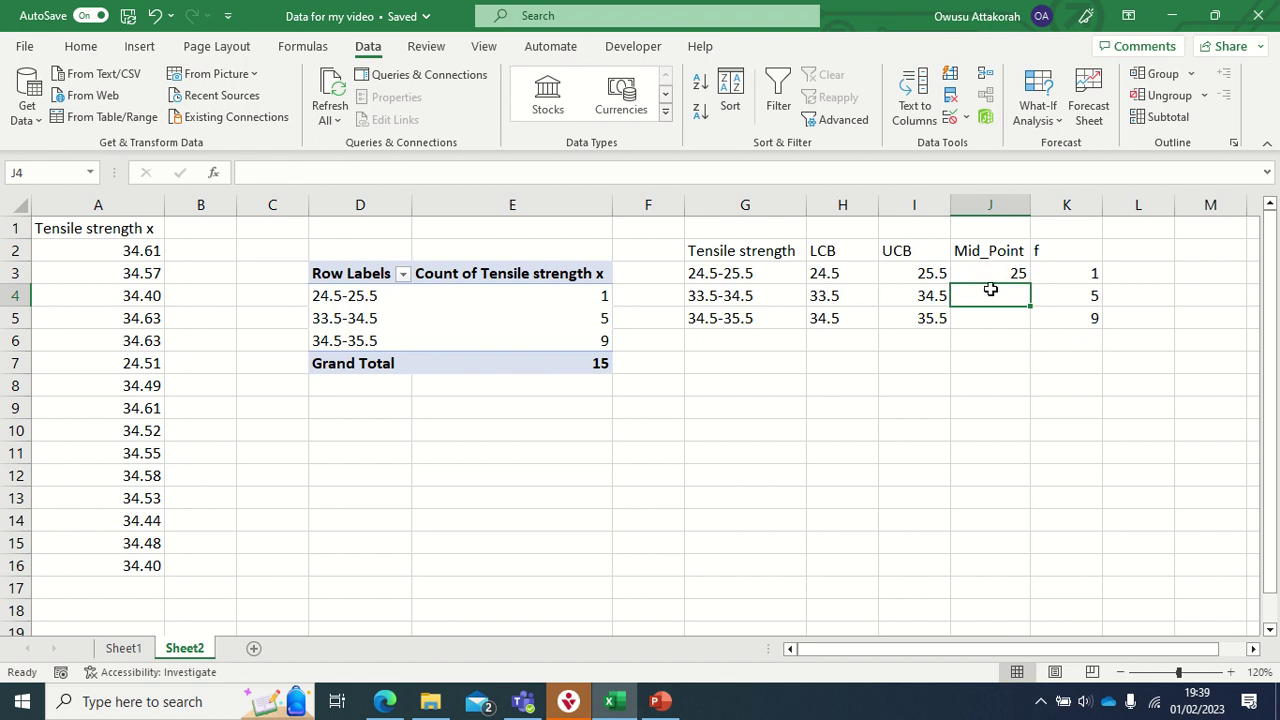
Fill the midpoint formula from J3 down to J5 for the remaining two classes
left_click(823, 296)
left_click_drag(823, 296, 920, 300)
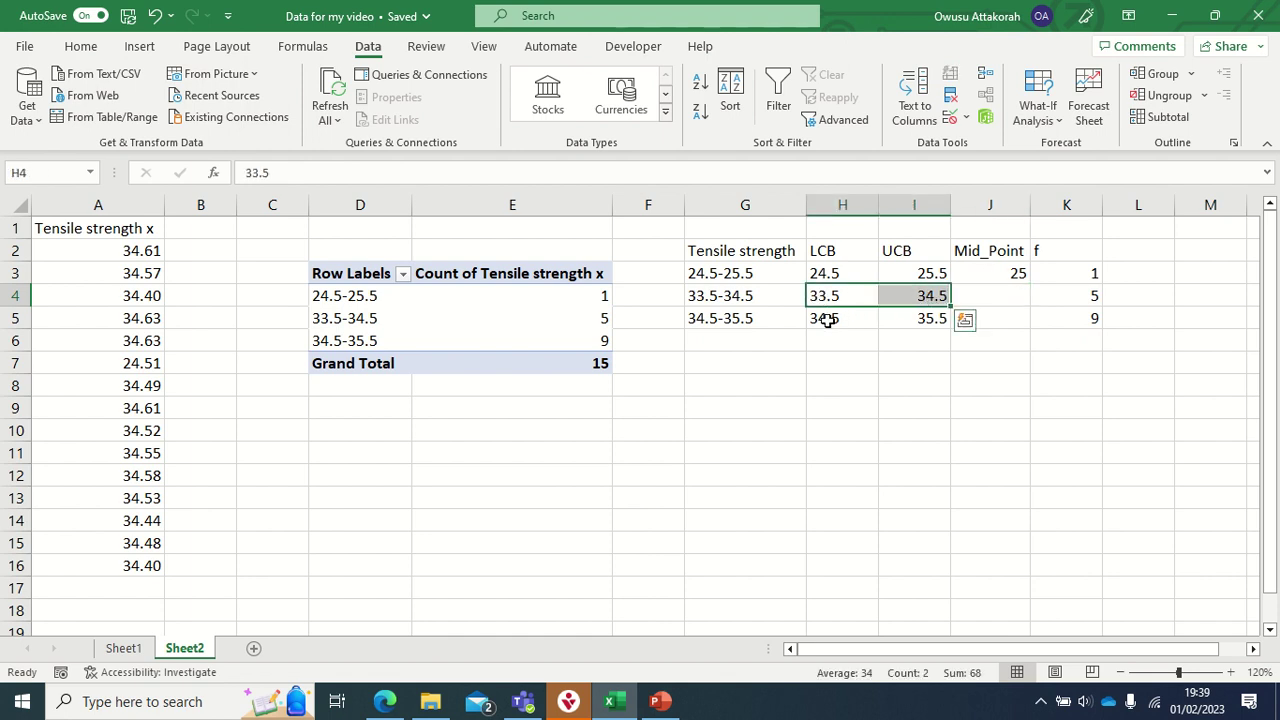
left_click_drag(829, 317, 929, 317)
left_click(998, 273)
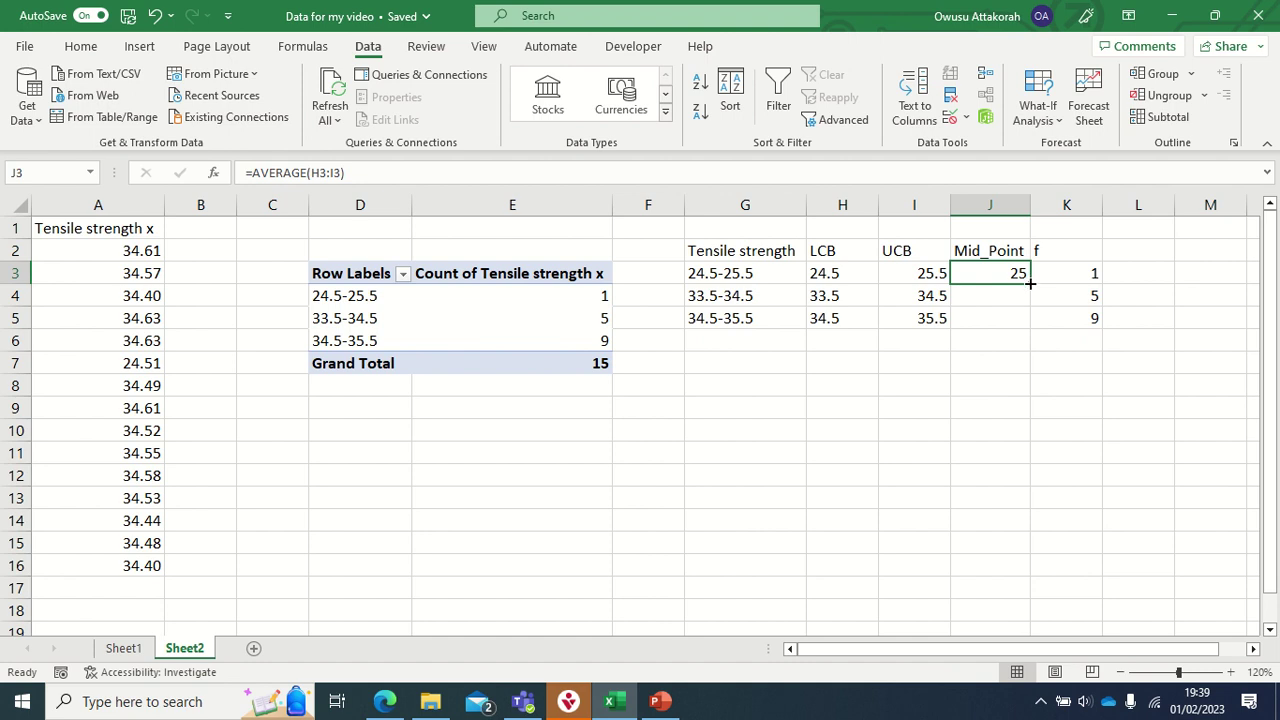
left_click_drag(1030, 284, 1030, 320)
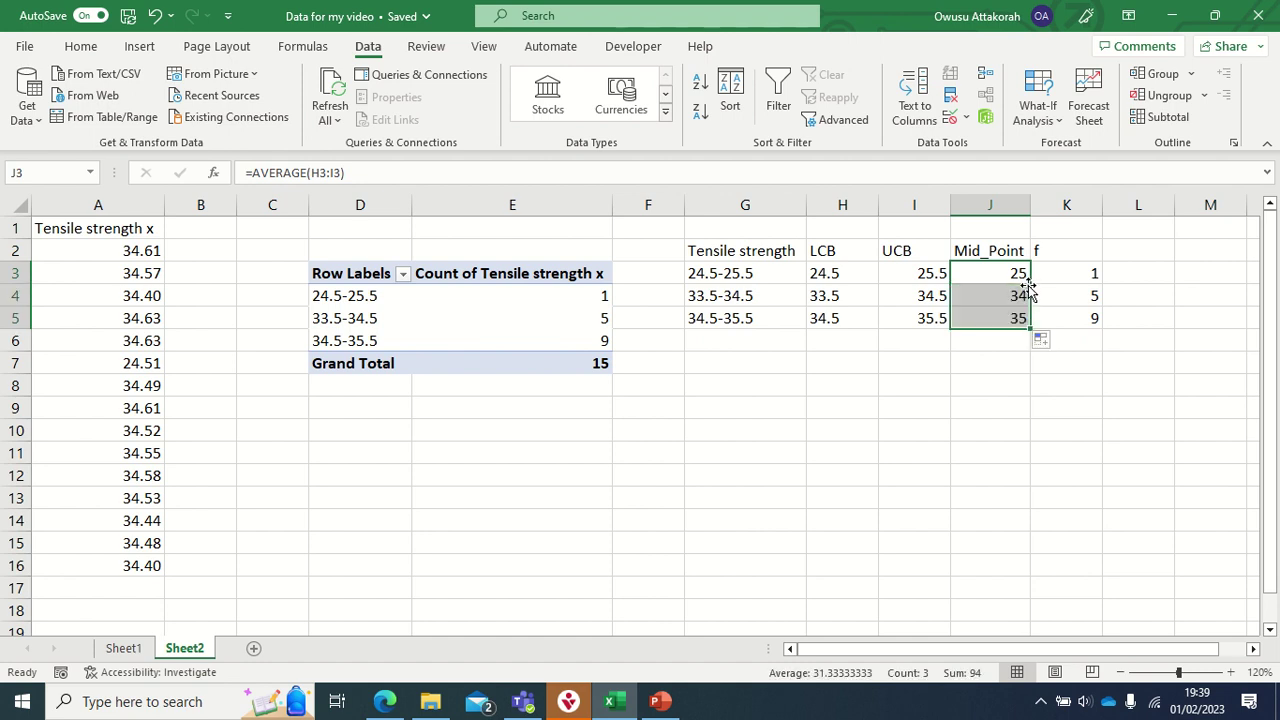
Move the frequency column with its heading from K2:K5 to the adjacent column, starting at cell L2
left_click_drag(1048, 243, 1078, 310)
key("ctrl+c")
right_click(1060, 254)
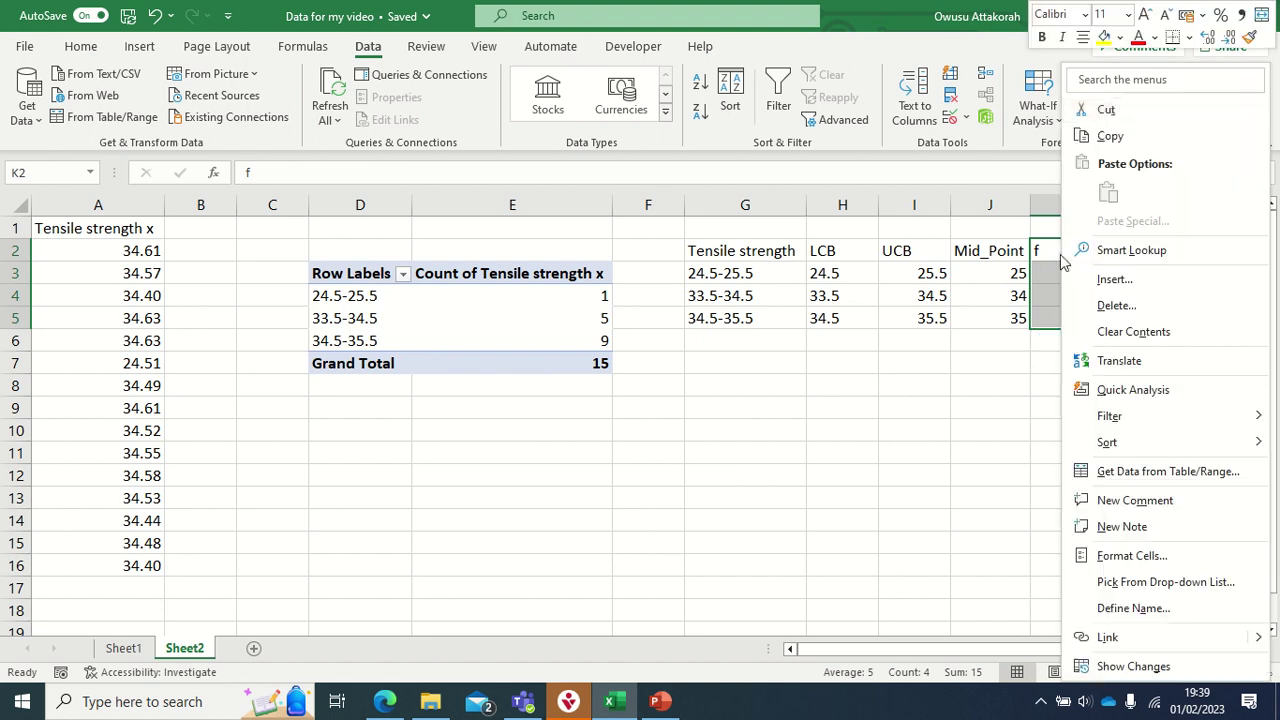
left_click(1106, 111)
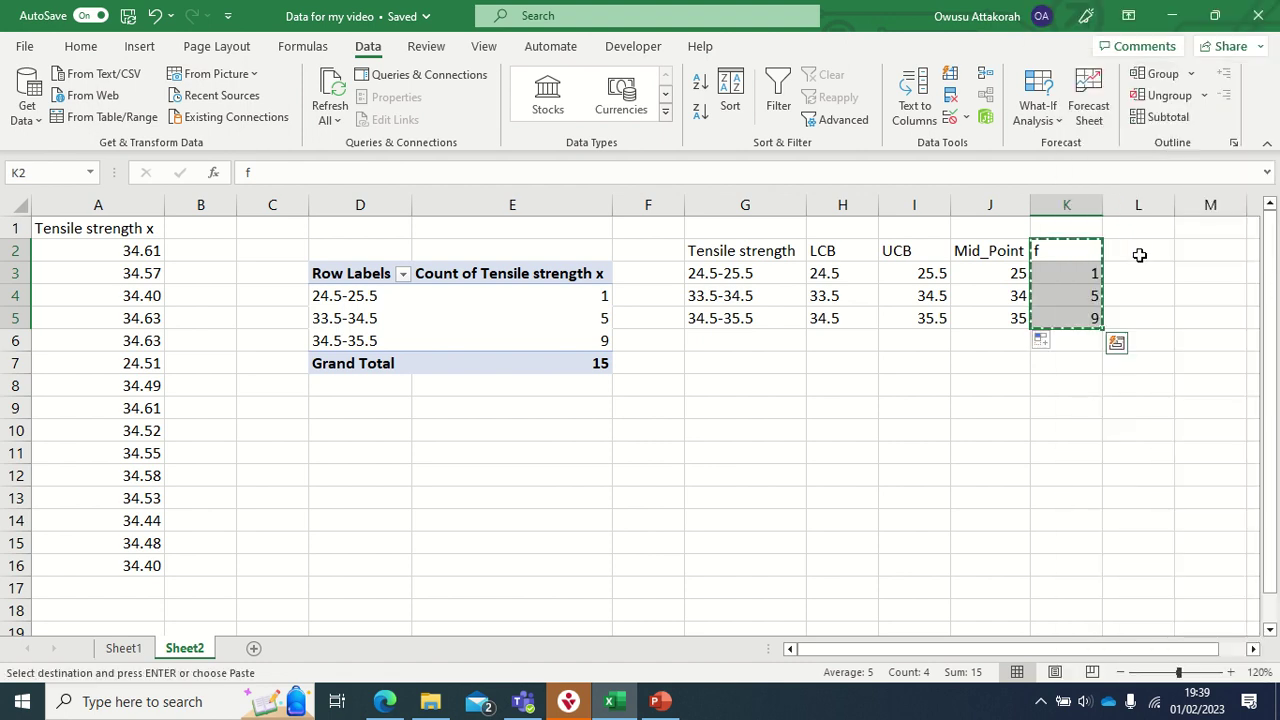
left_click(1144, 251)
right_click(1144, 251)
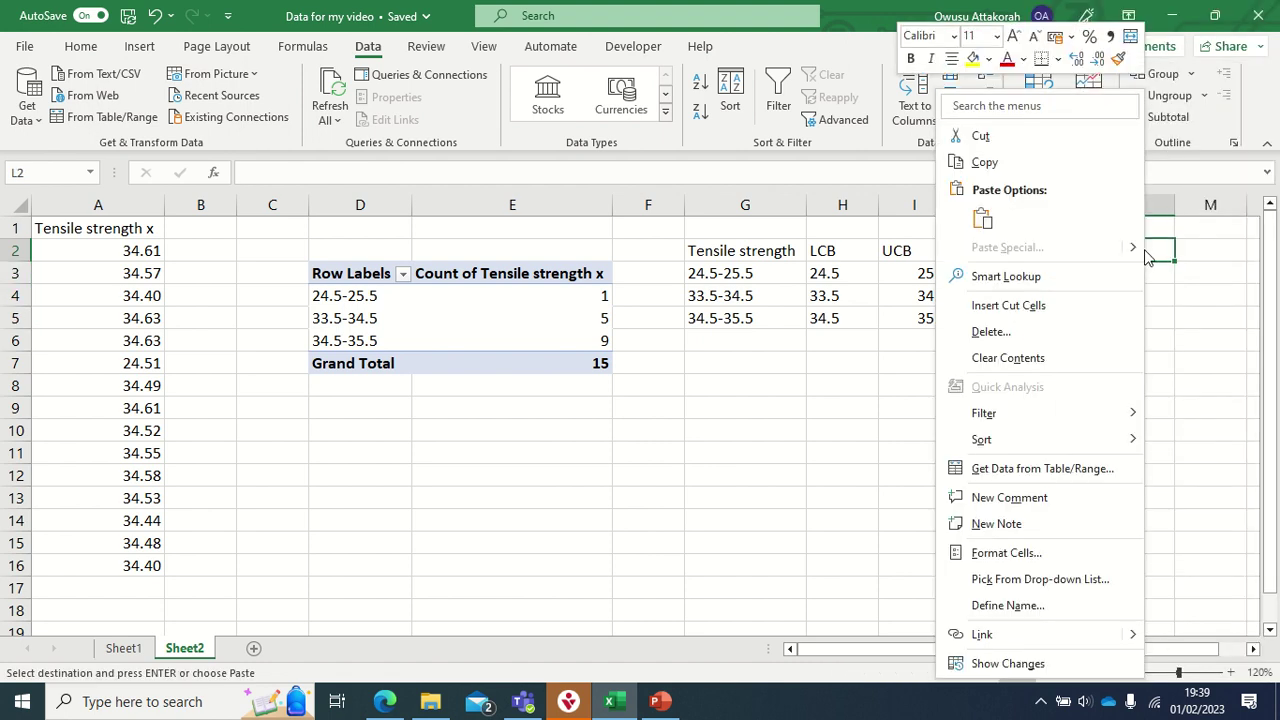
left_click(983, 217)
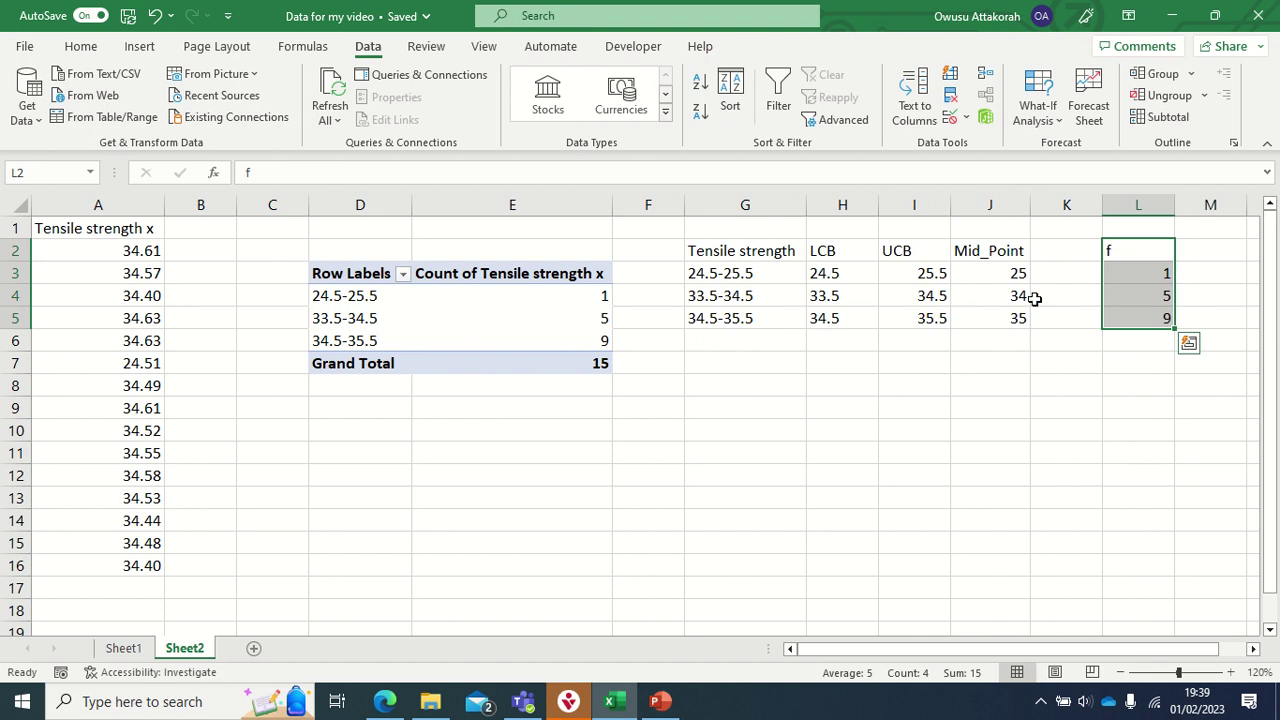
left_click(1054, 251)
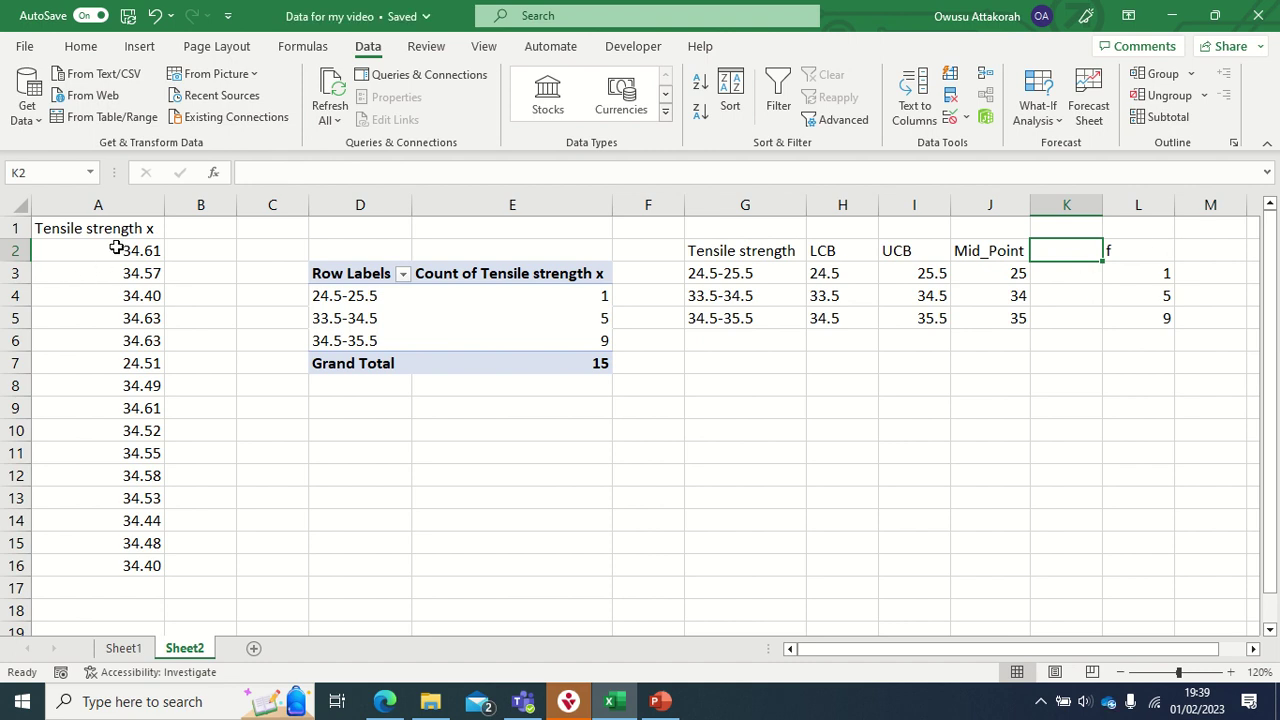
left_click_drag(118, 248, 123, 566)
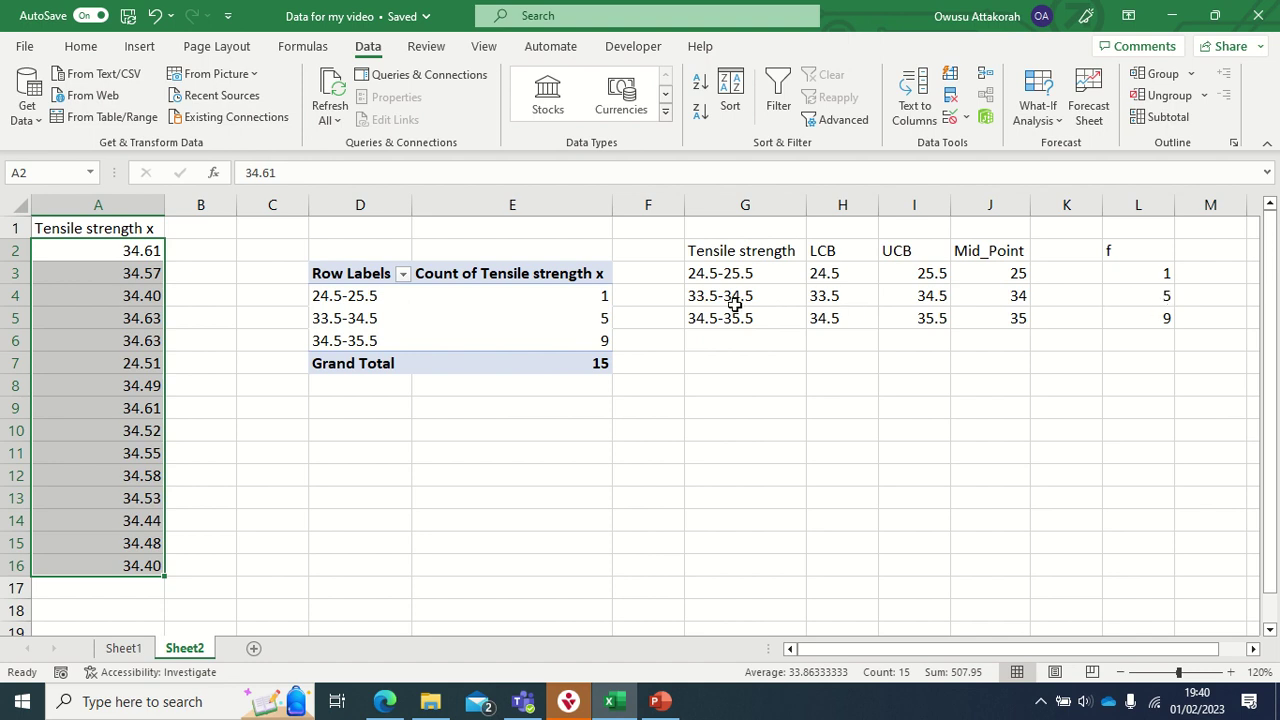
left_click_drag(735, 305, 1130, 306)
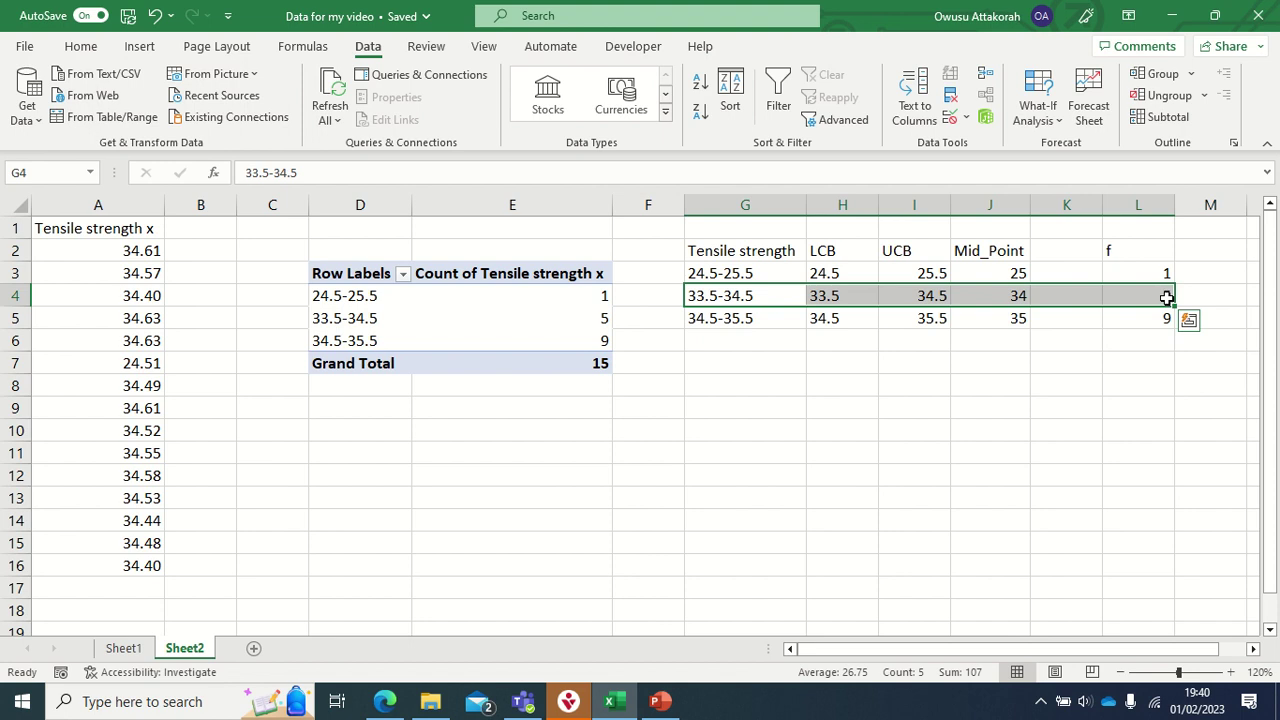
Examine the 33.5-34.5 class row, comparing its class interval in G4, midpoint in J4 and frequency in L4
left_click(1146, 295)
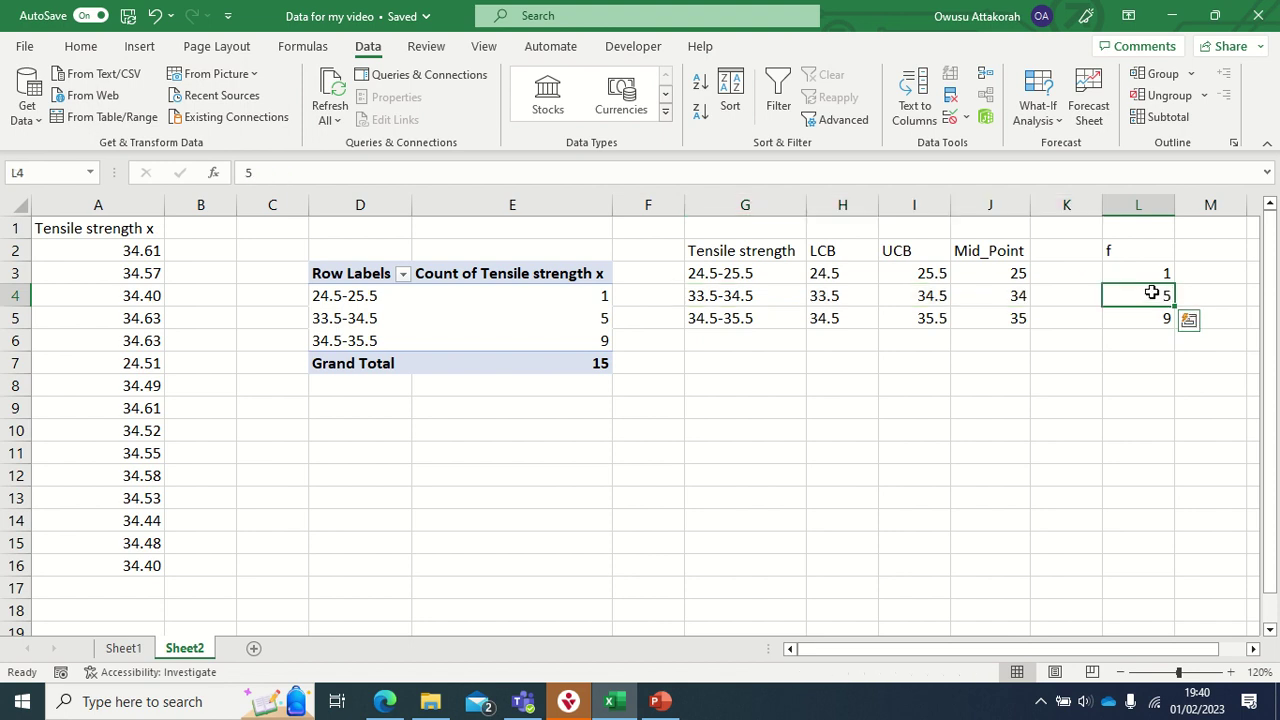
left_click(1015, 297)
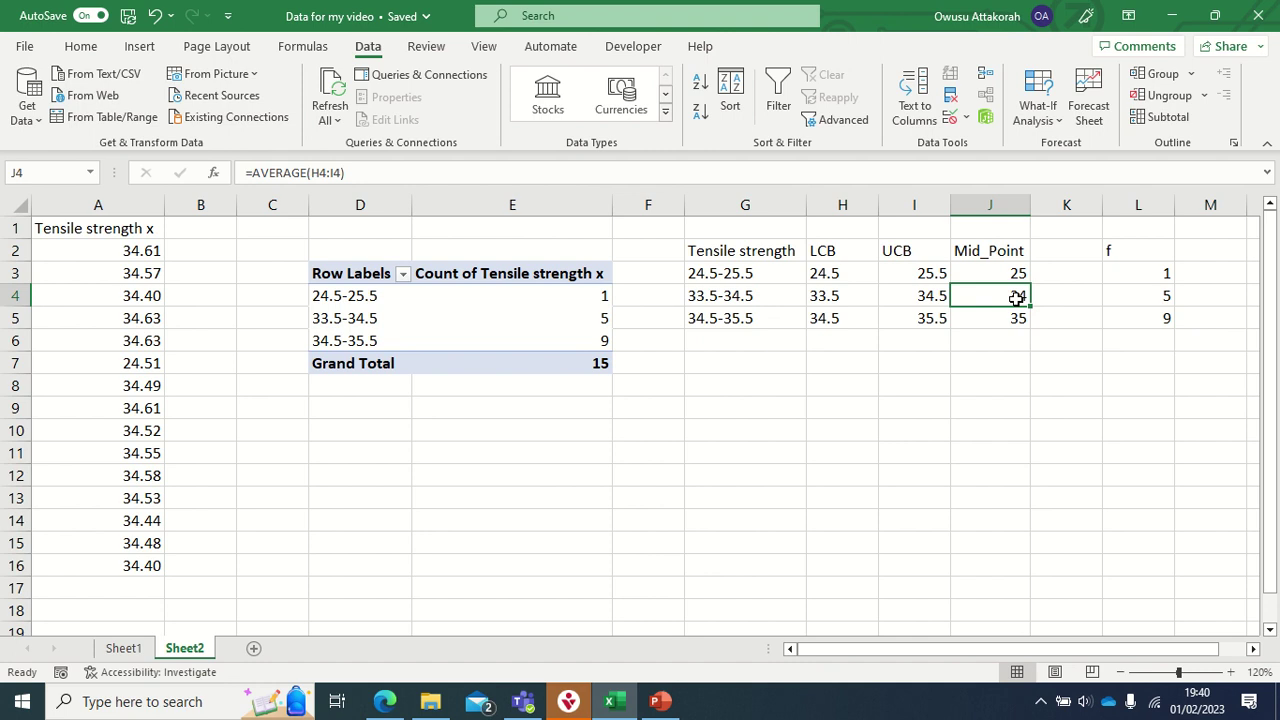
left_click(1165, 295)
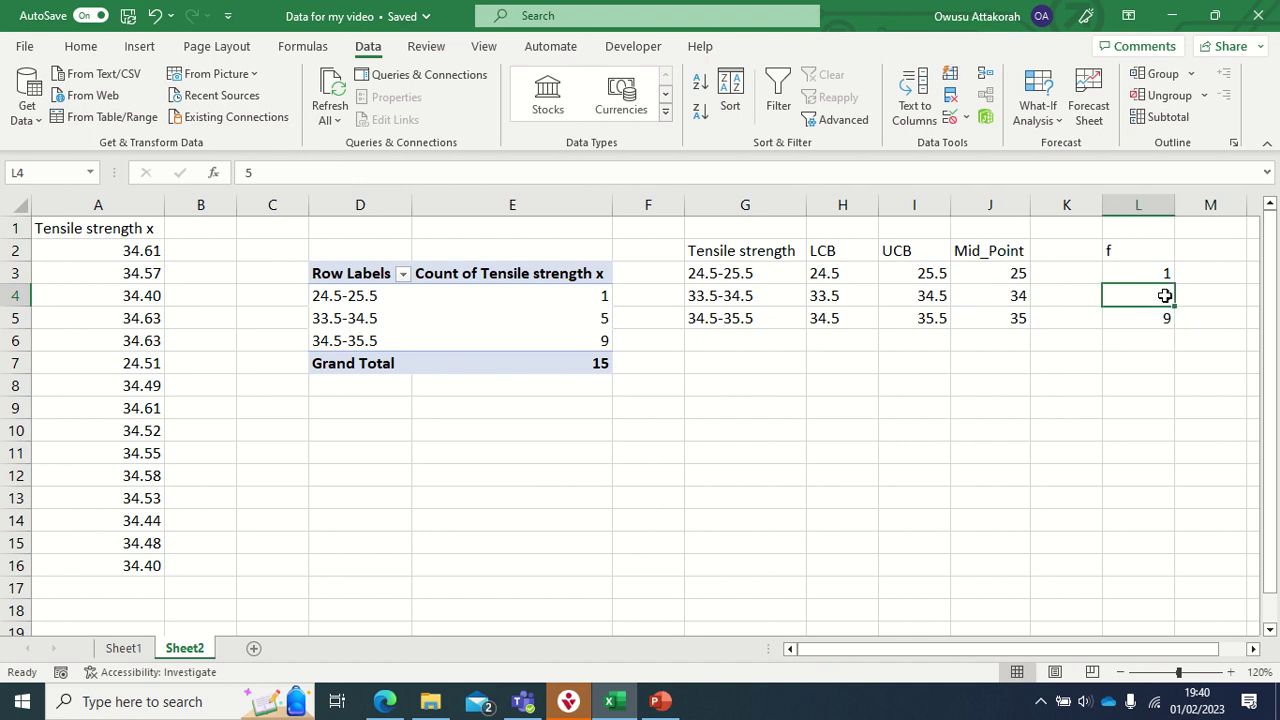
left_click(719, 295)
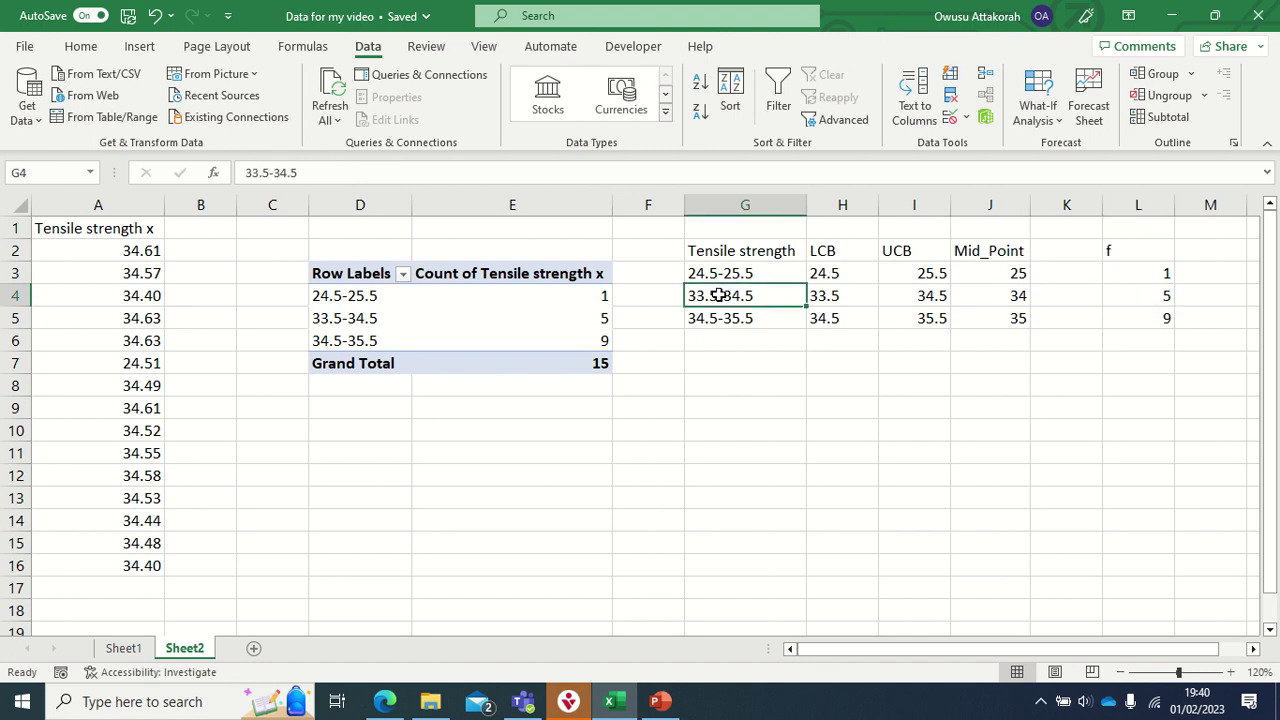
left_click(1163, 297)
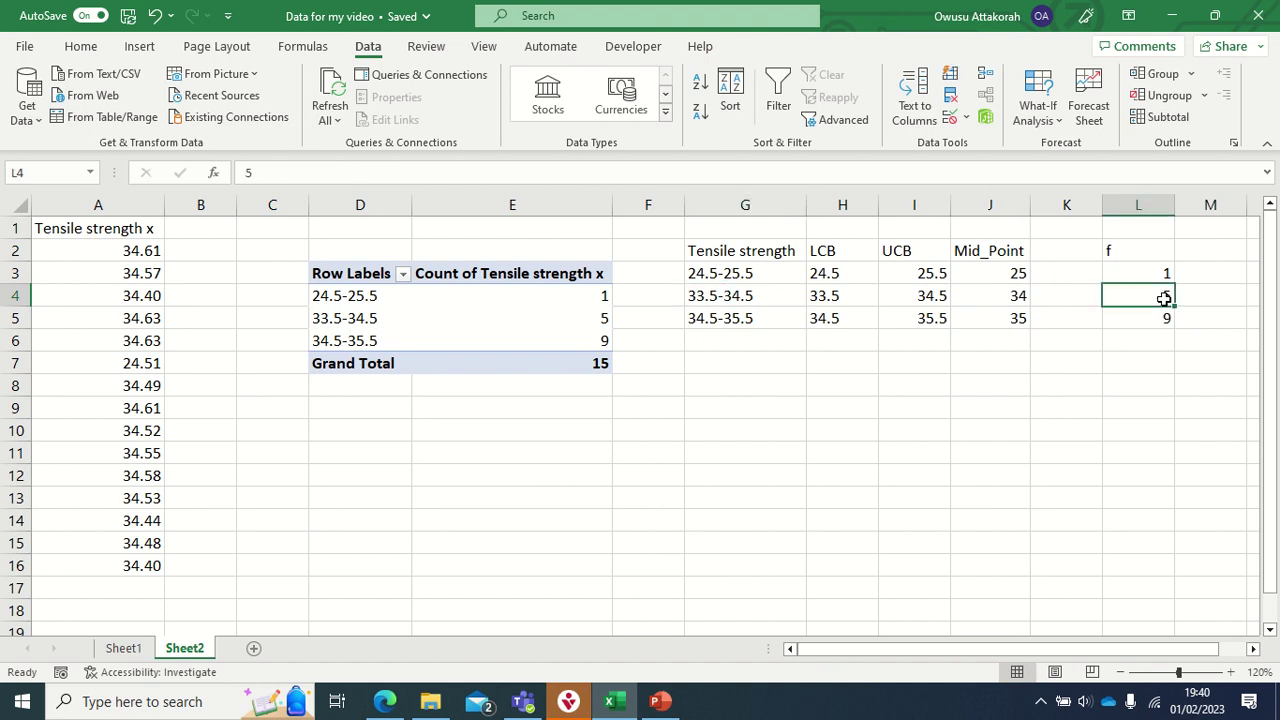
left_click(725, 297)
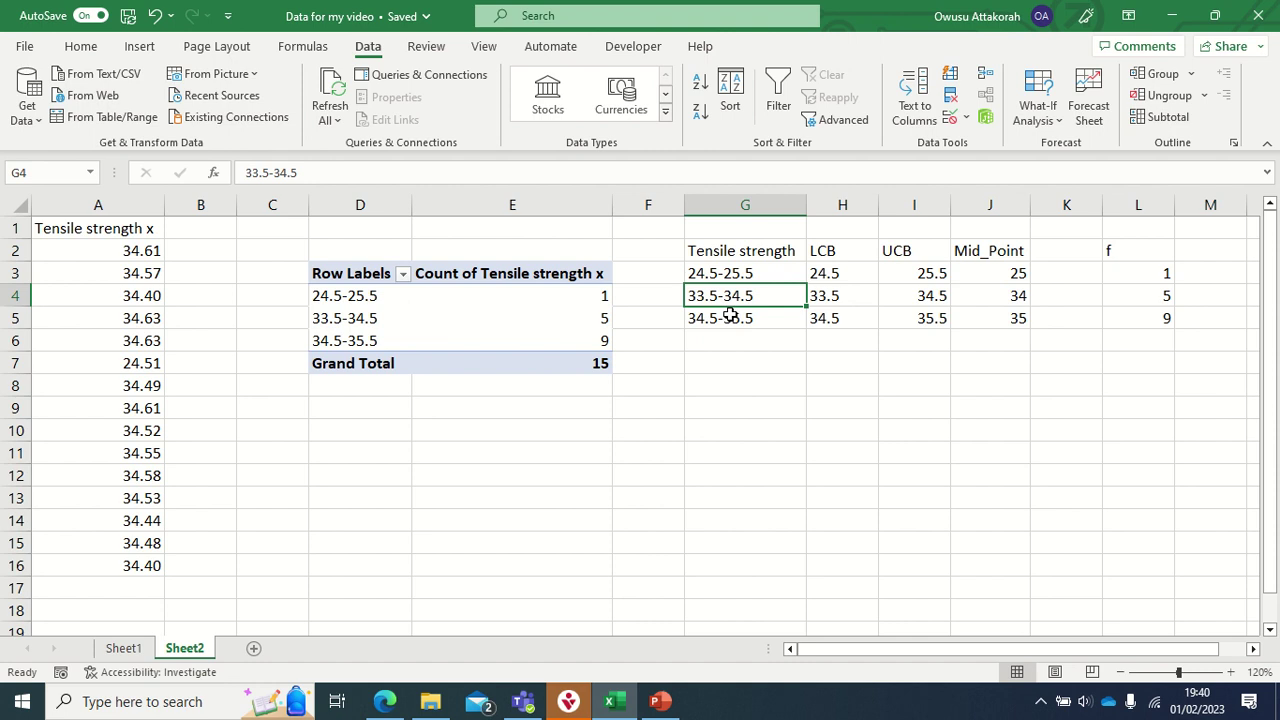
left_click(1166, 297)
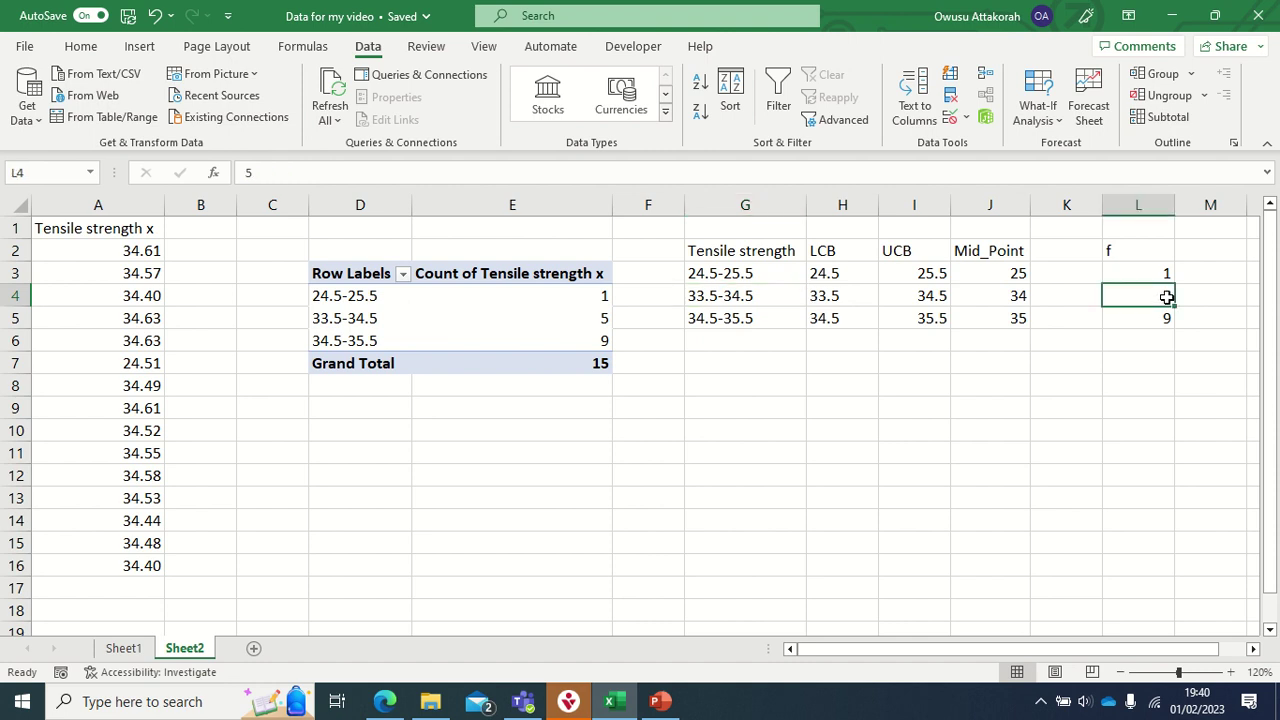
left_click(1015, 296)
left_click(714, 297)
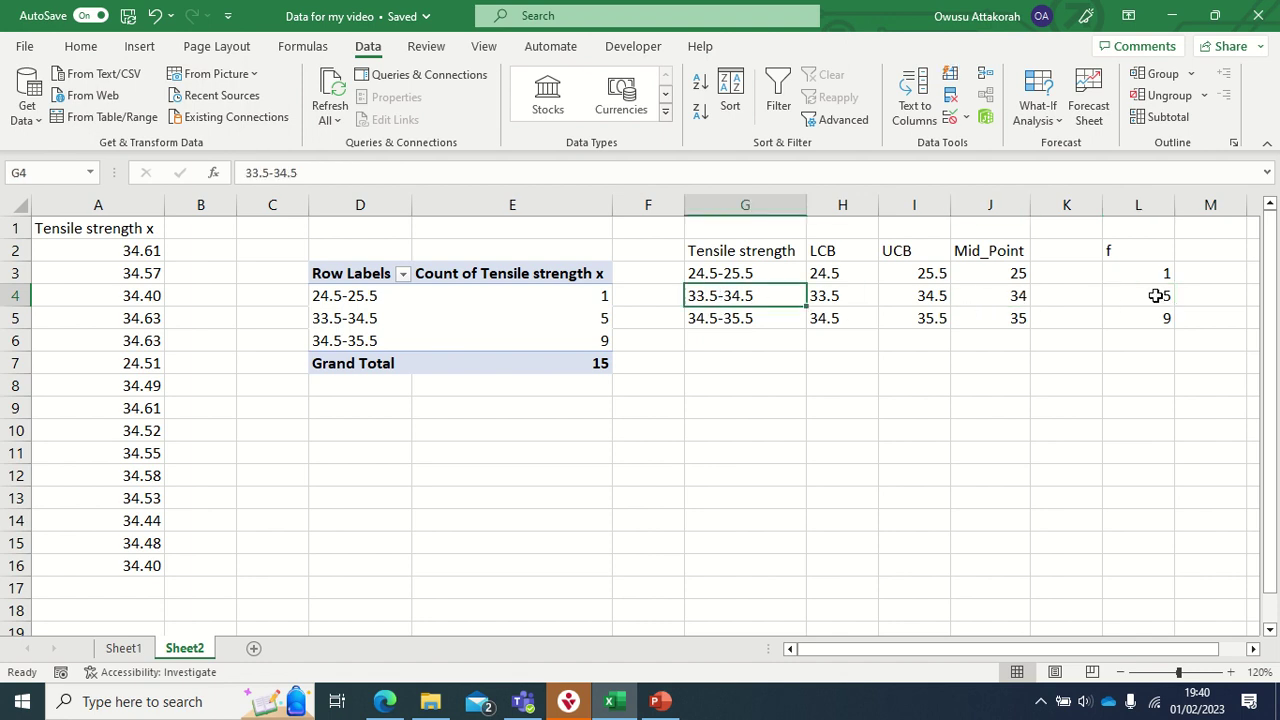
Enter the heading "fx" in cell M2, beside the frequency heading
left_click(1194, 249)
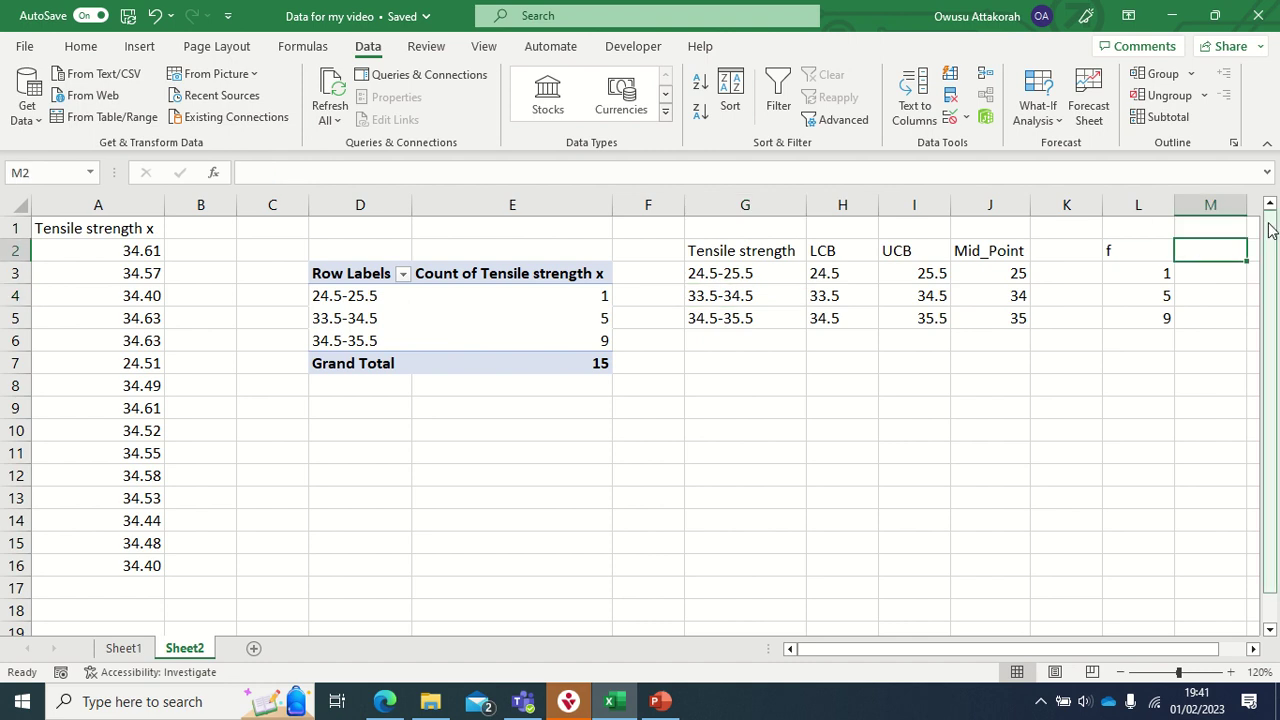
type("fx")
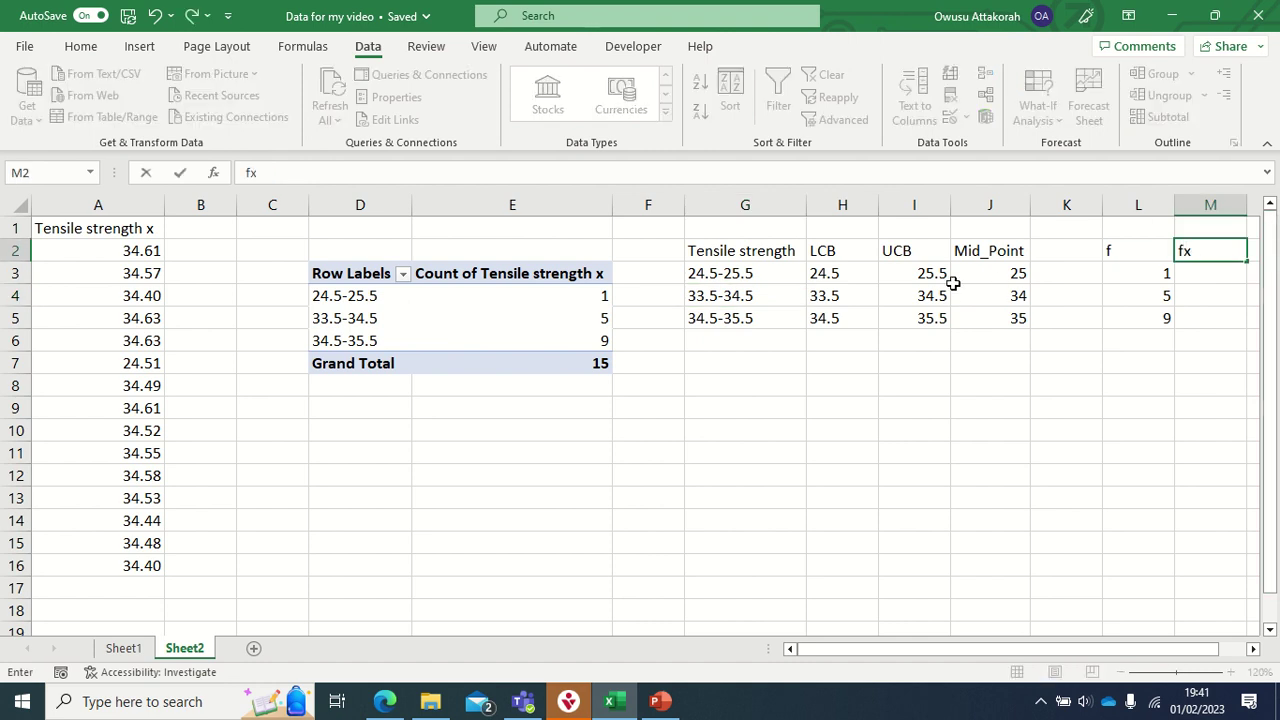
Change the heading in cell J2 to "Mid_Point x" and fit column J's width to it
left_click(1003, 252)
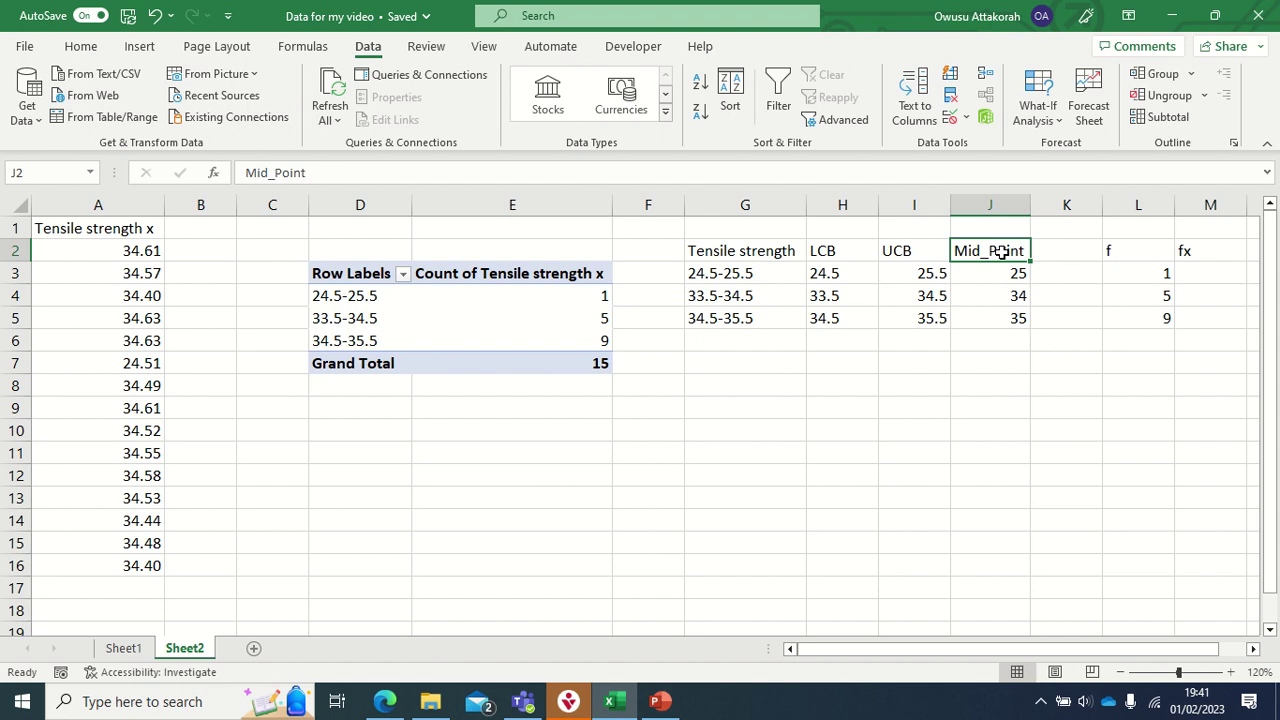
left_click(335, 170)
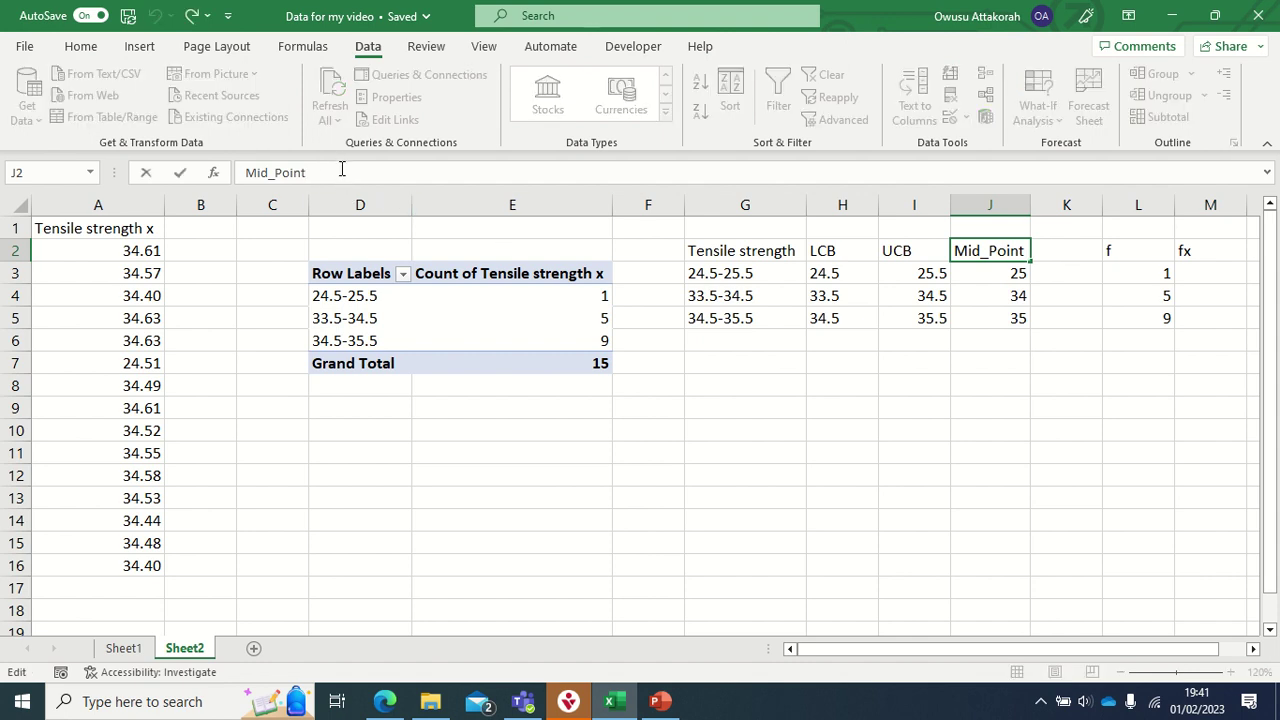
type("x")
key("Return")
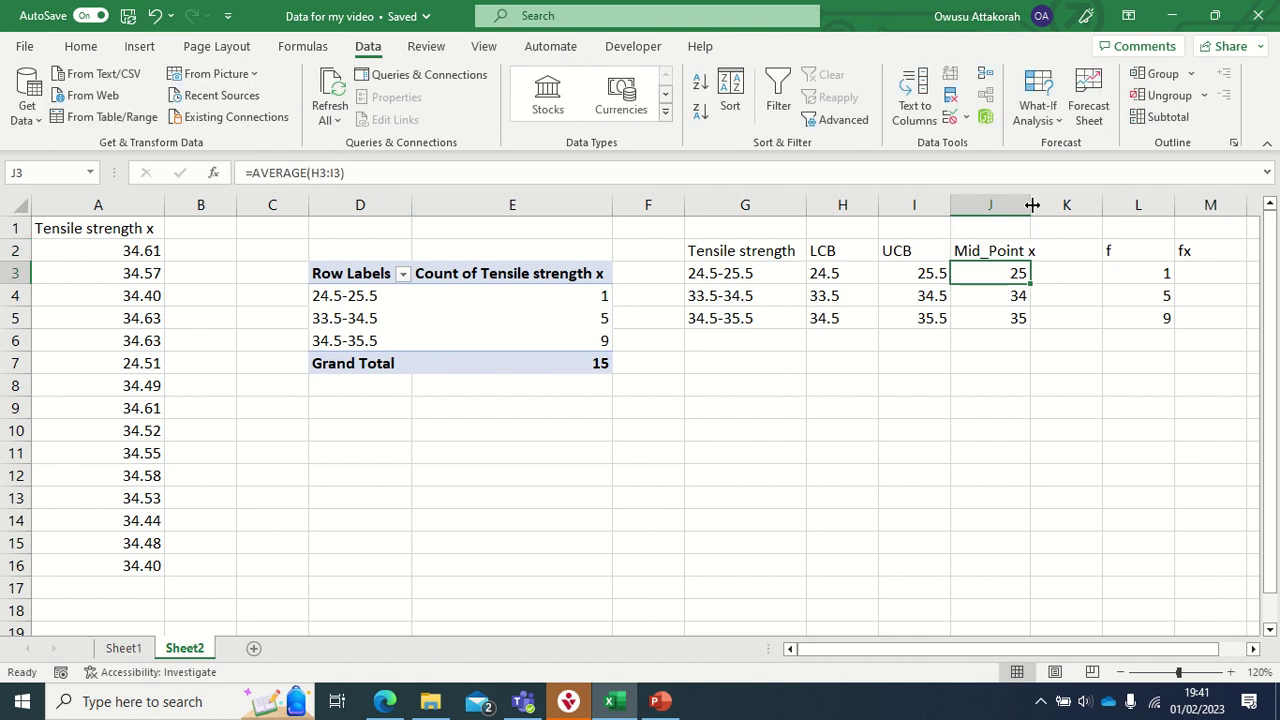
double_click(1032, 205)
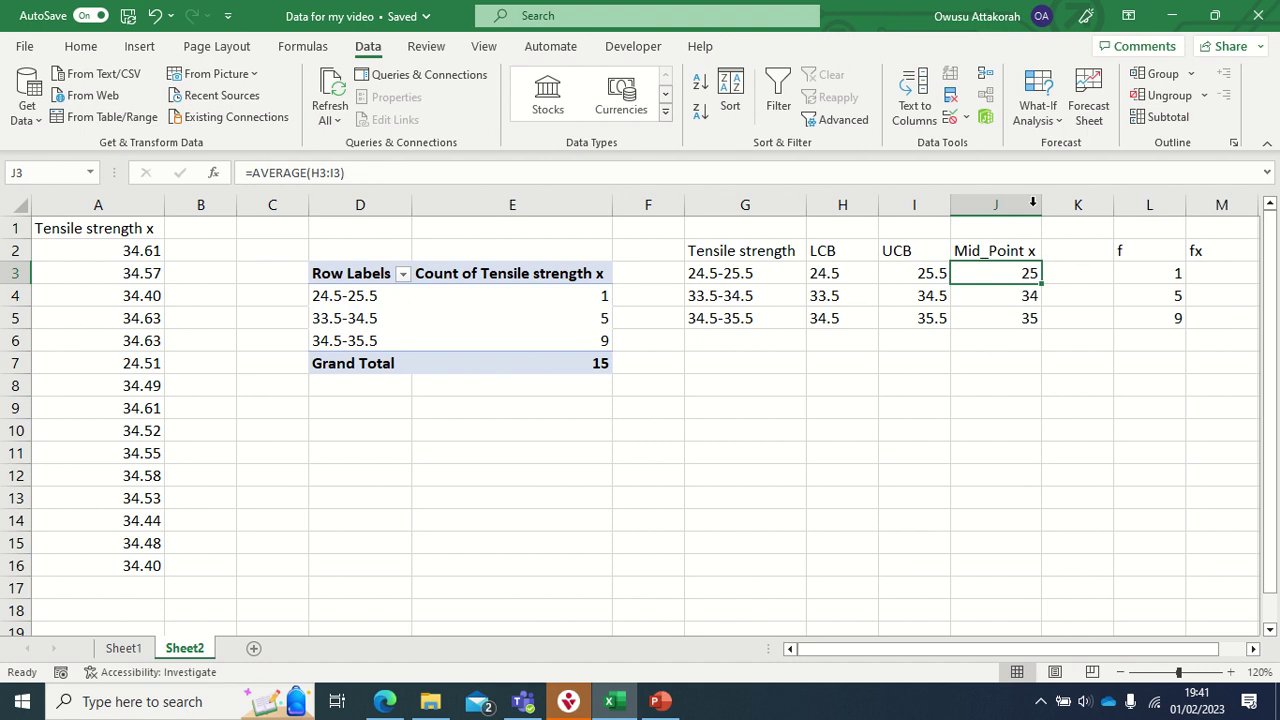
Calculate the first class's fx value in cell M3 by multiplying midpoint by frequency with the formula =J3*L3
left_click(1200, 250)
left_click(1130, 250)
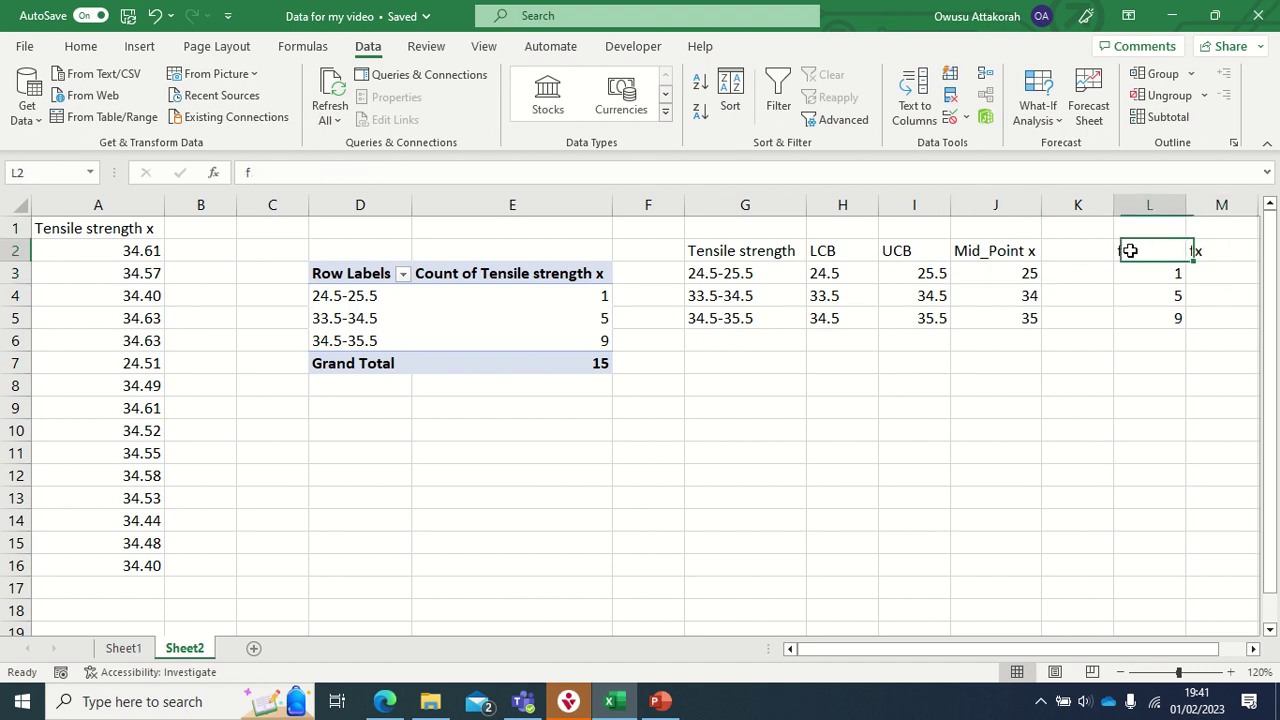
left_click(1005, 268)
left_click(1012, 259)
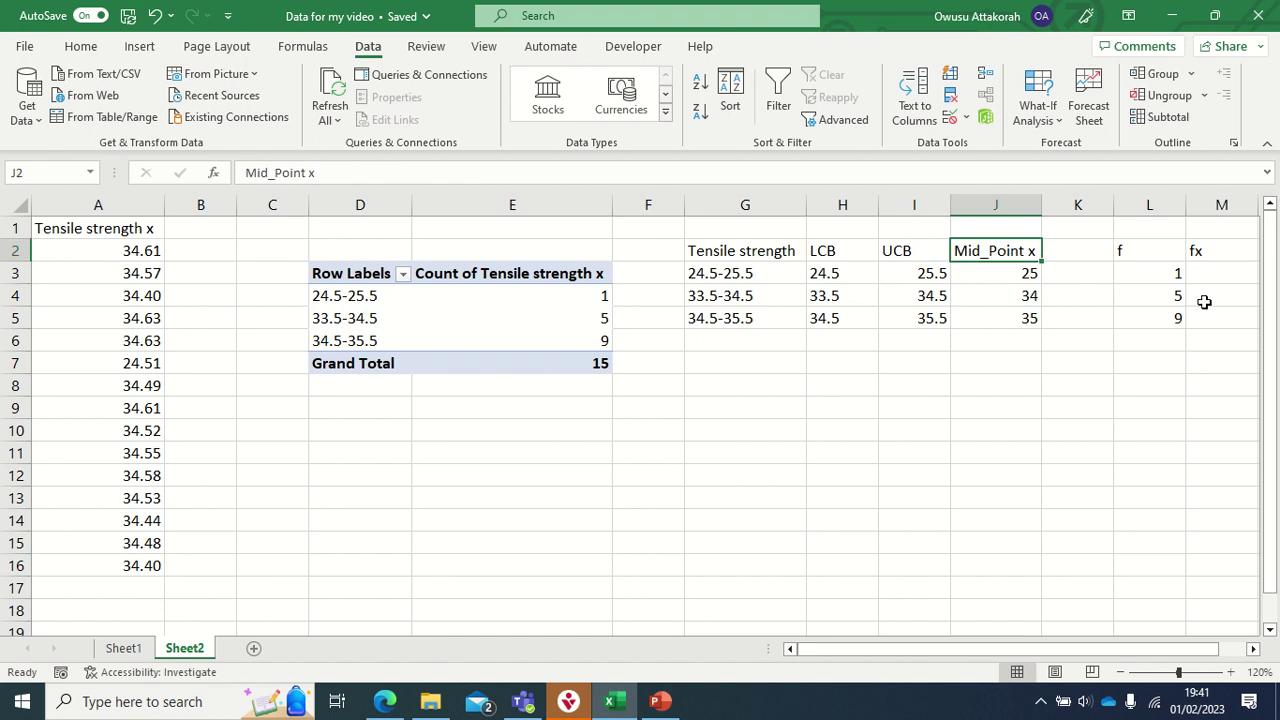
left_click(1206, 272)
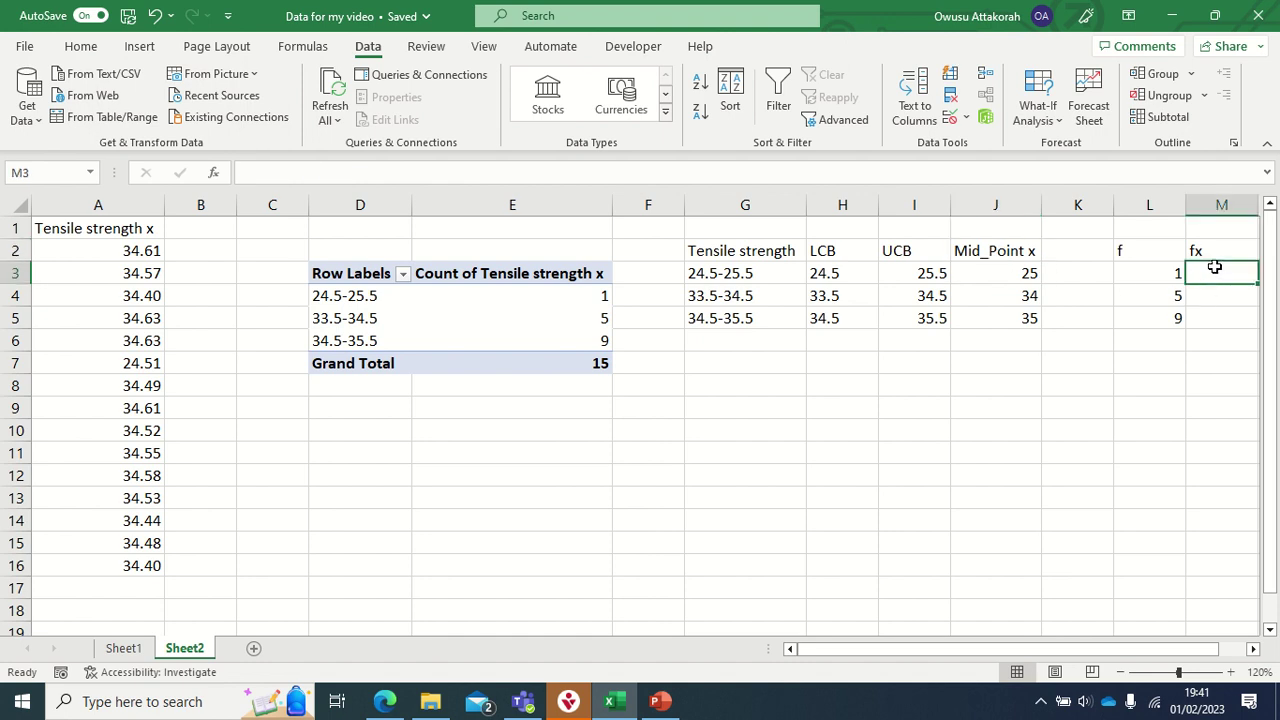
type("=")
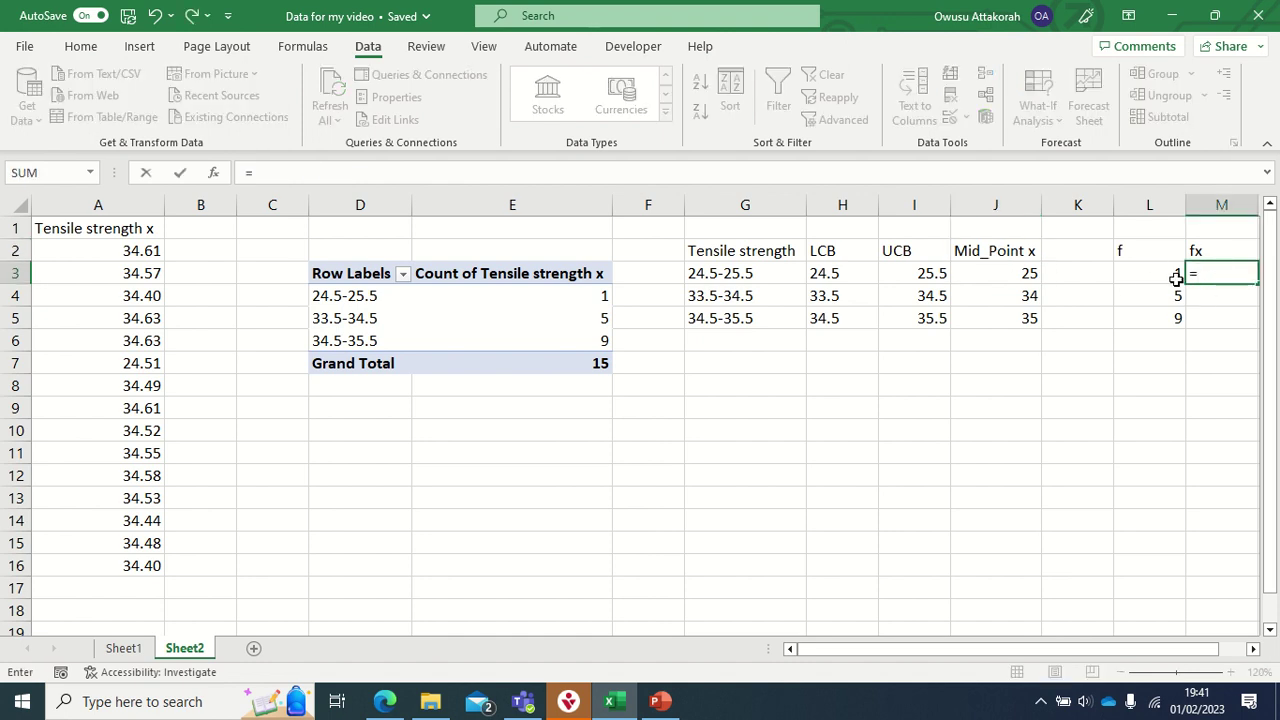
left_click(1030, 269)
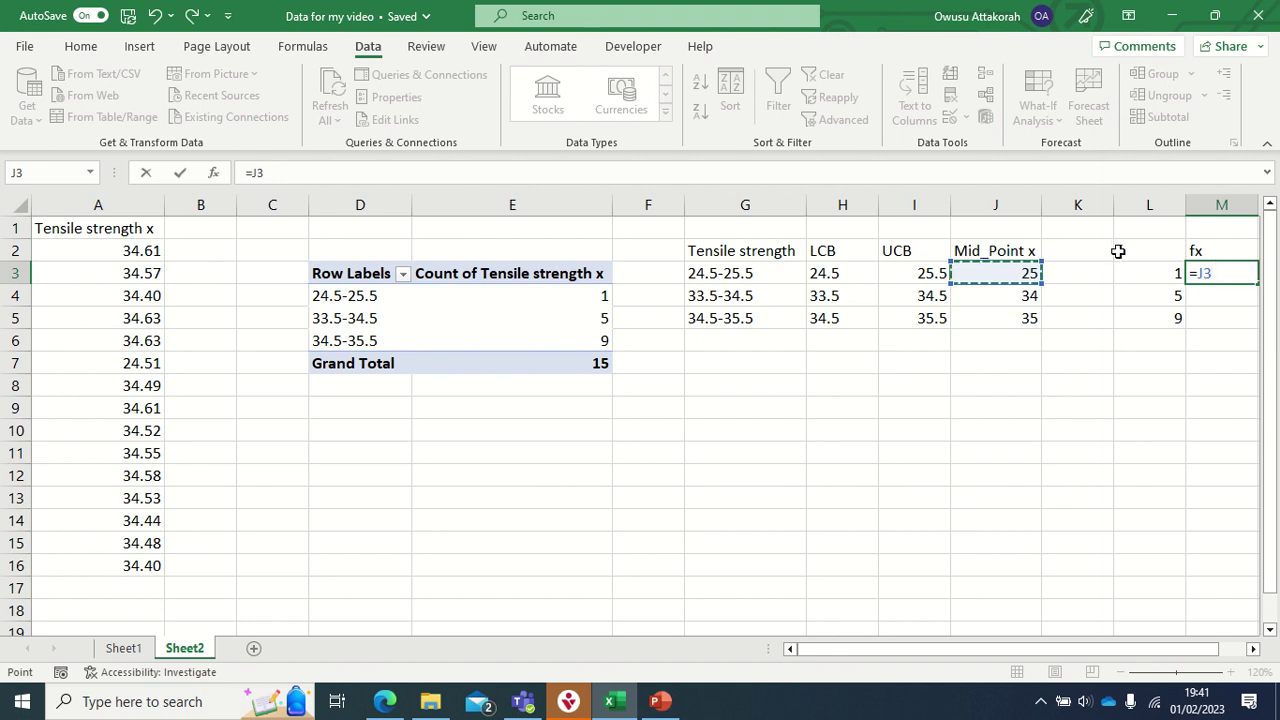
type("*")
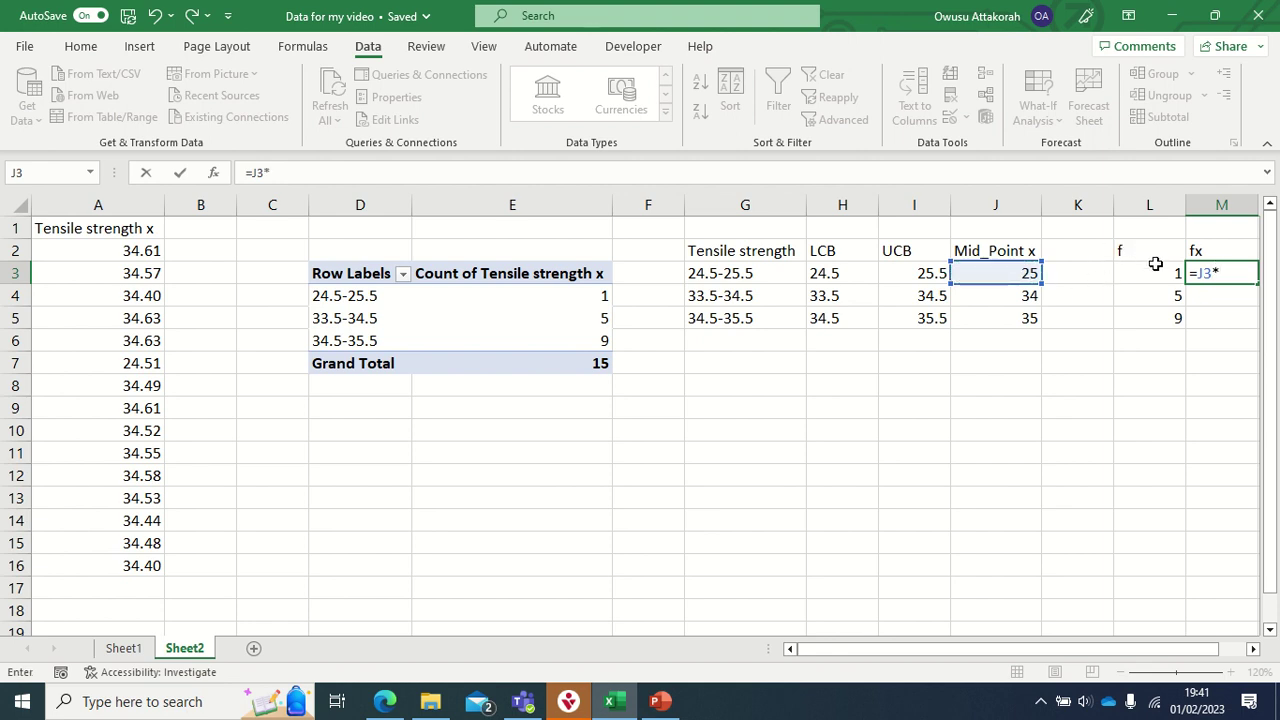
left_click(1162, 270)
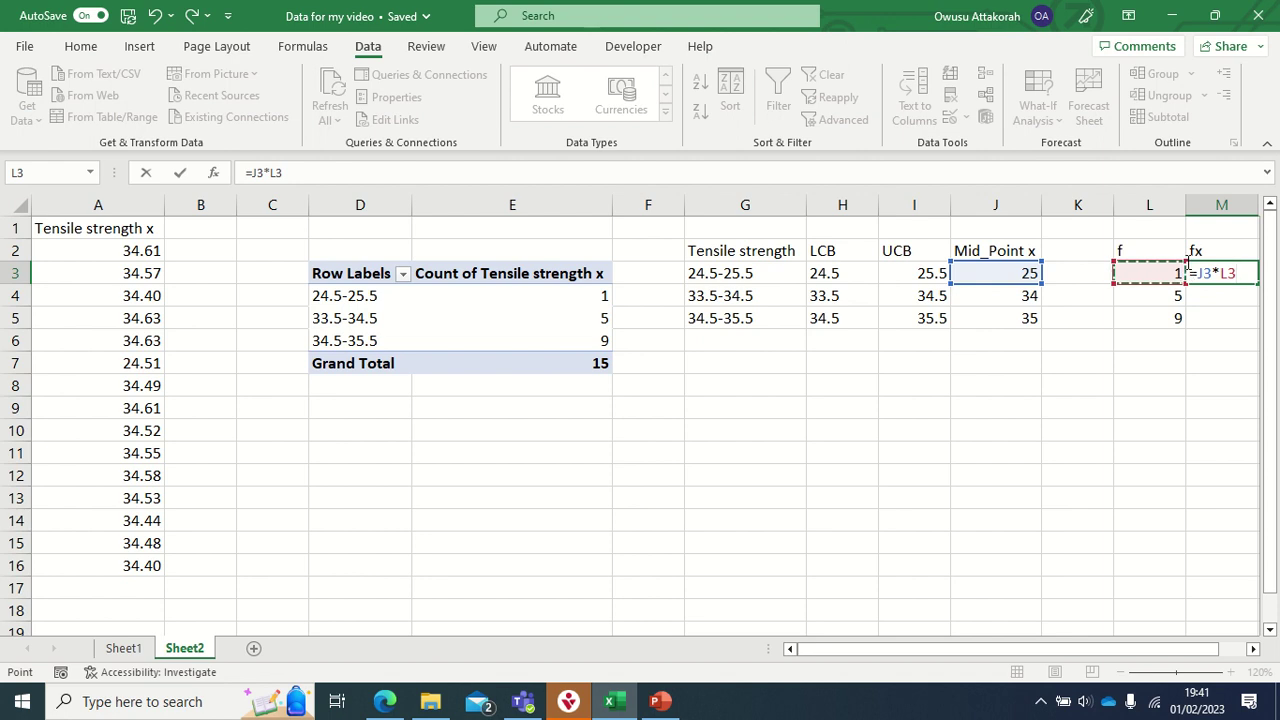
key("Return")
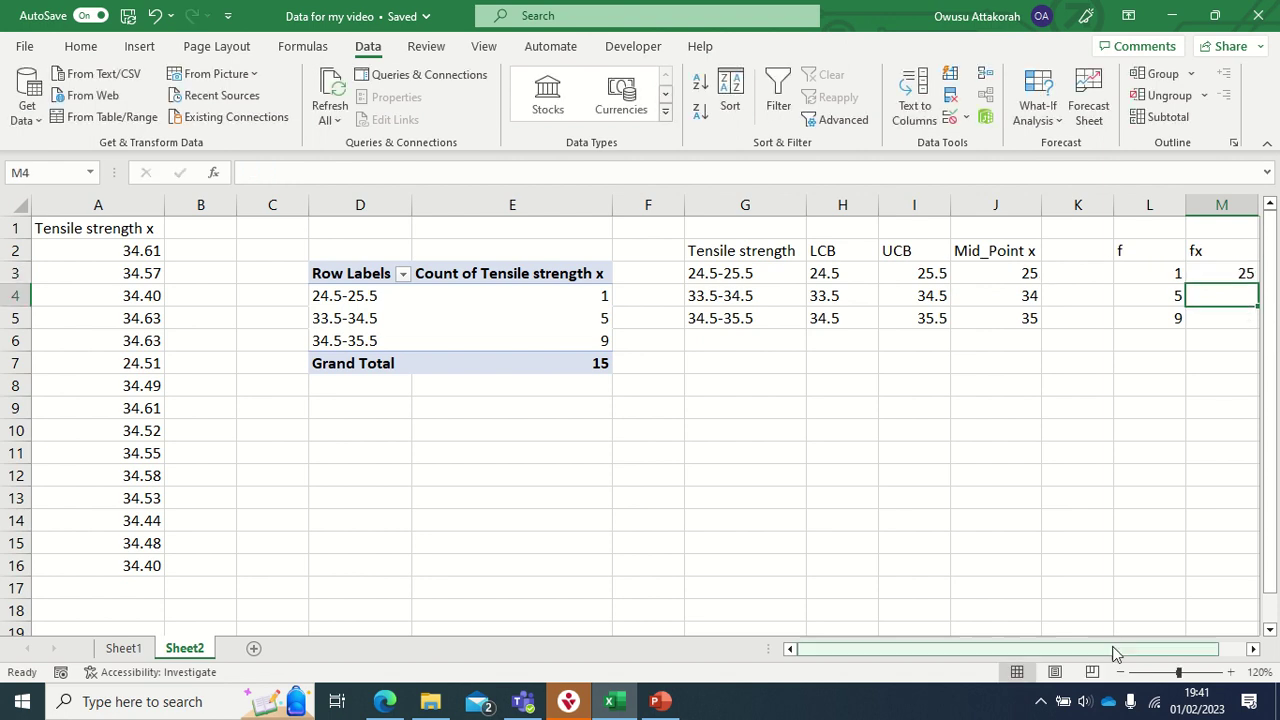
Fill the fx formula from M3 down to M5 for the remaining two classes
left_click_drag(1115, 652, 1133, 655)
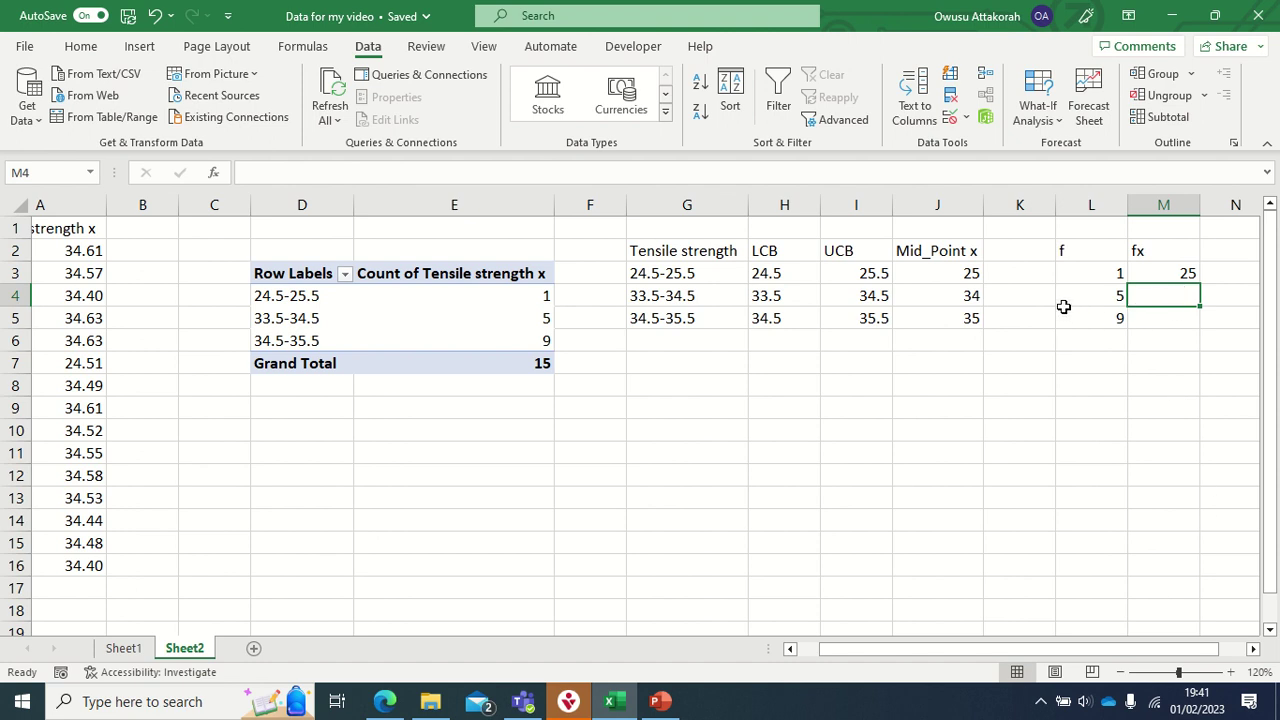
left_click(975, 297)
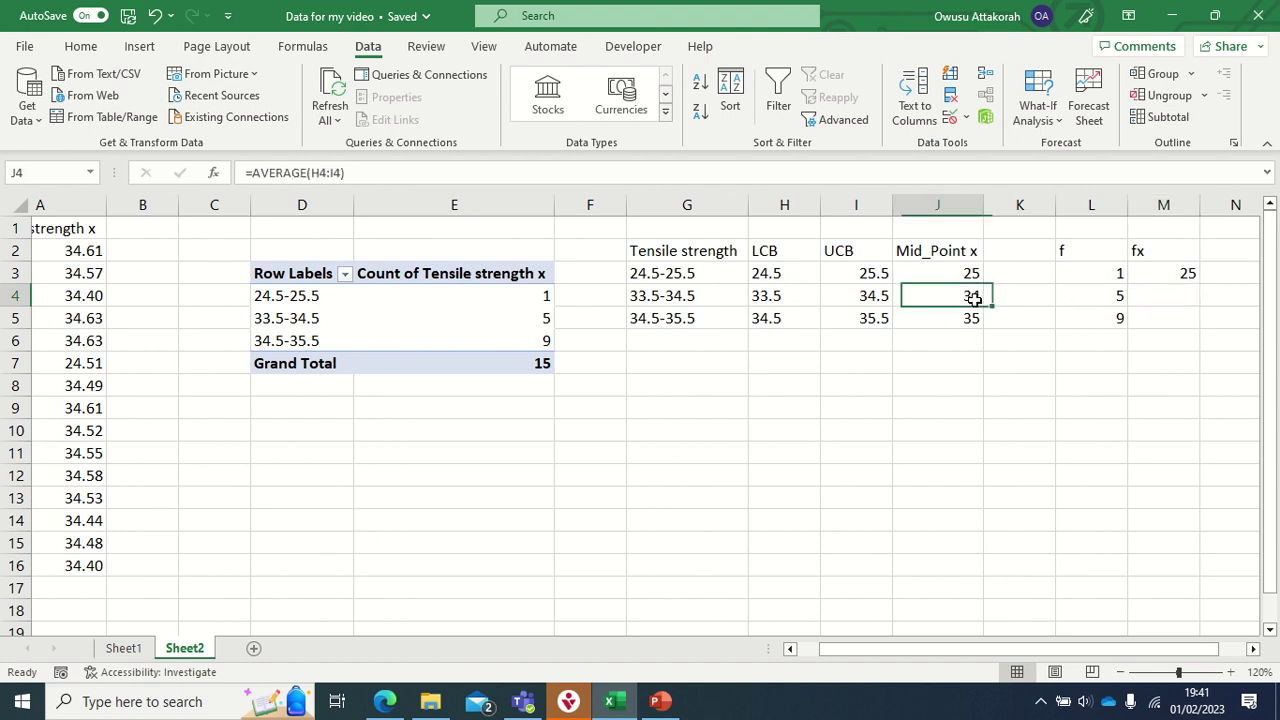
left_click(1097, 296)
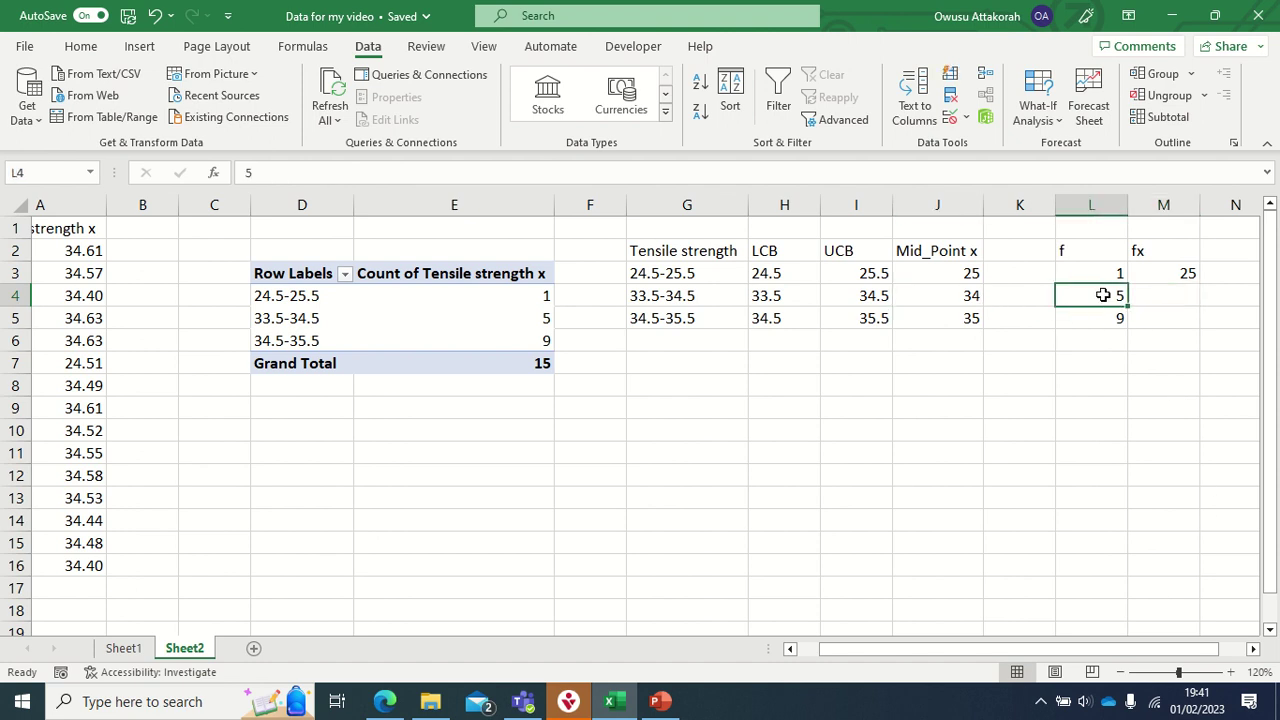
left_click(1181, 272)
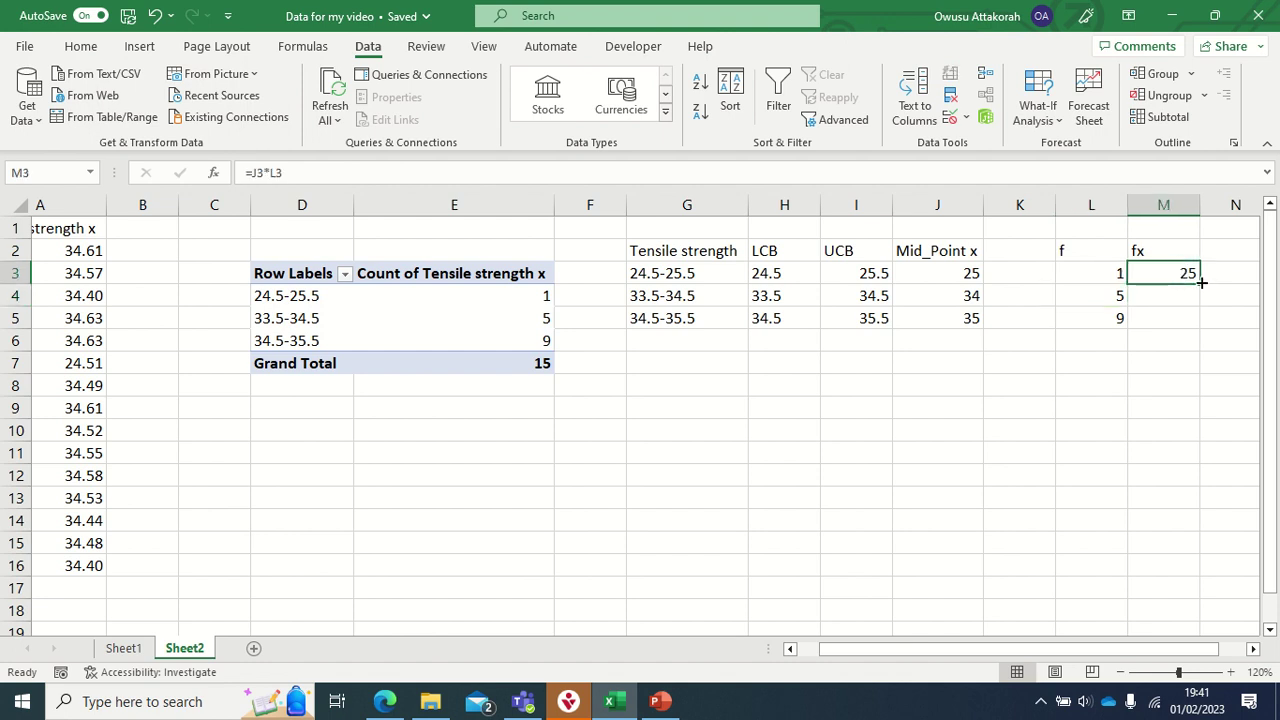
double_click(1201, 283)
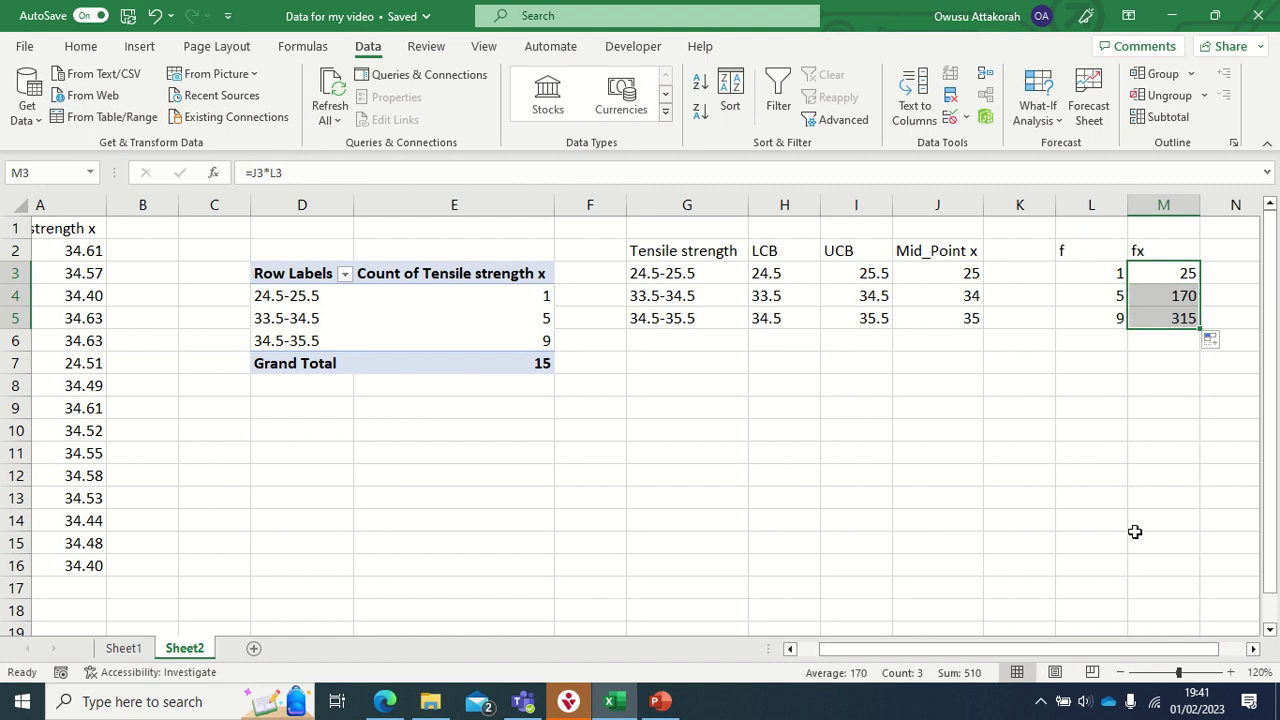
Delete the empty column K between the midpoint and frequency columns
left_click(961, 336)
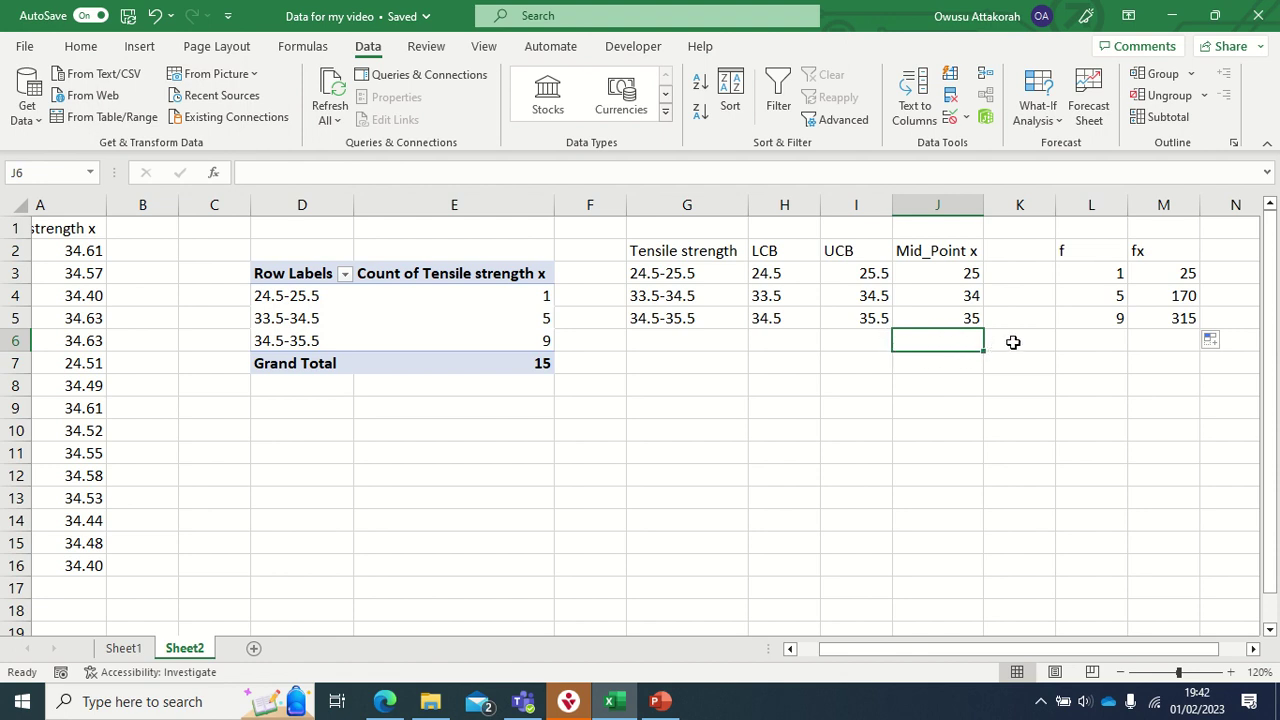
left_click(1018, 203)
right_click(1018, 203)
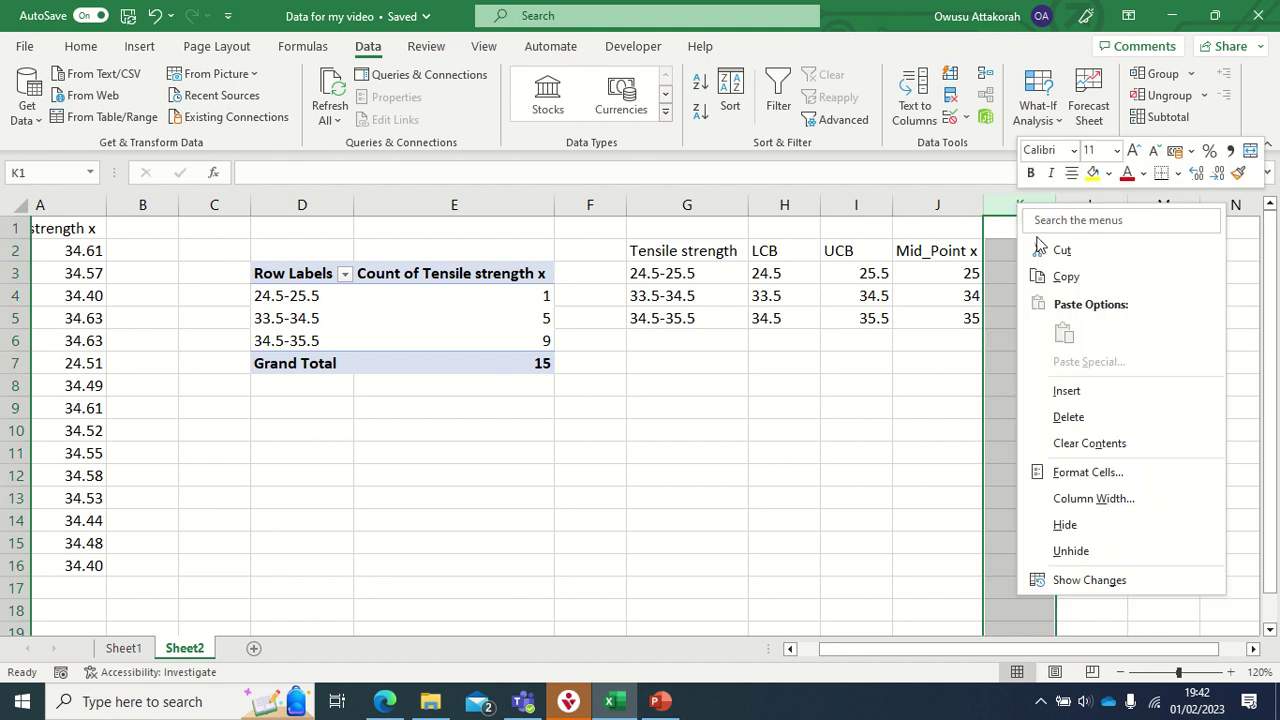
left_click(1080, 420)
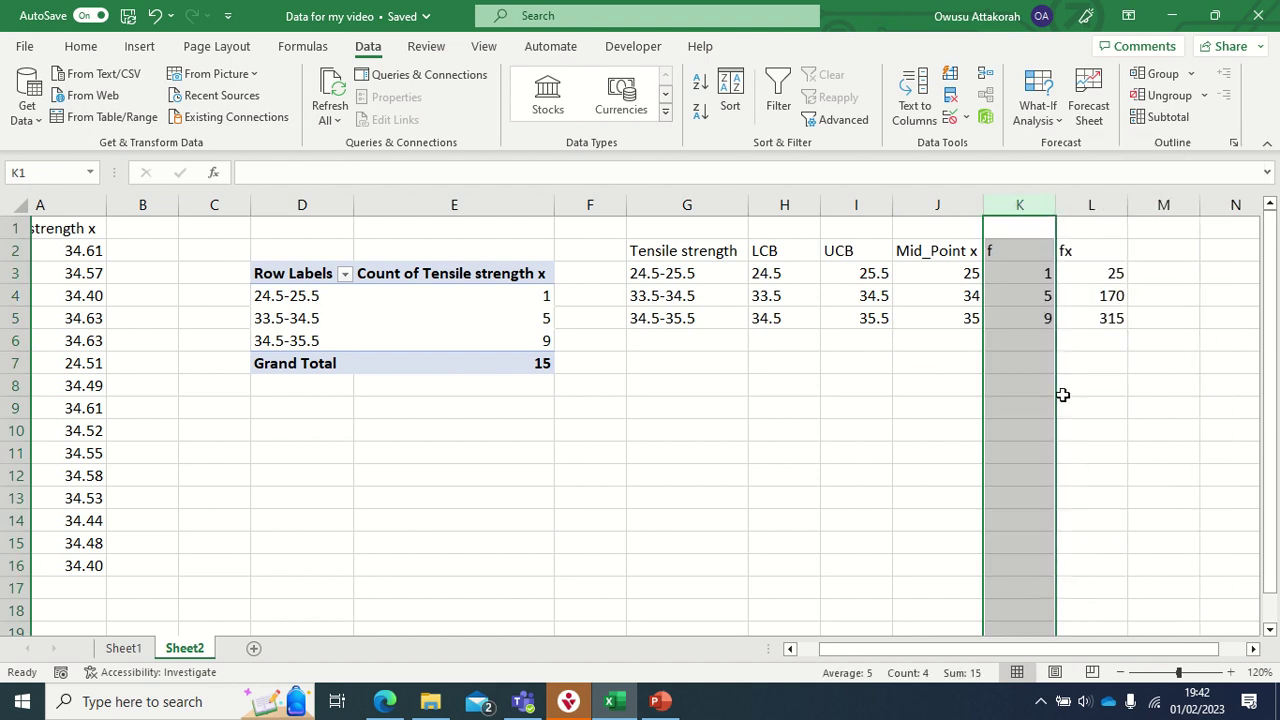
left_click(1042, 356)
left_click(1040, 346)
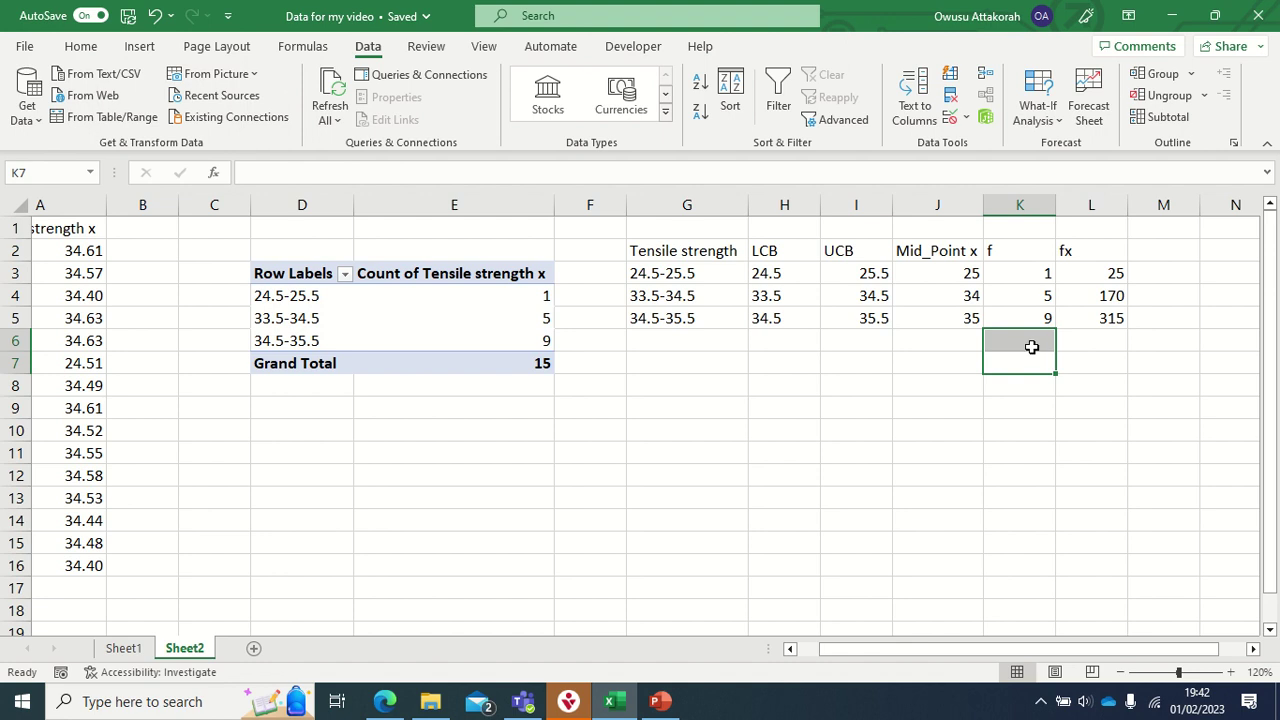
left_click(970, 344)
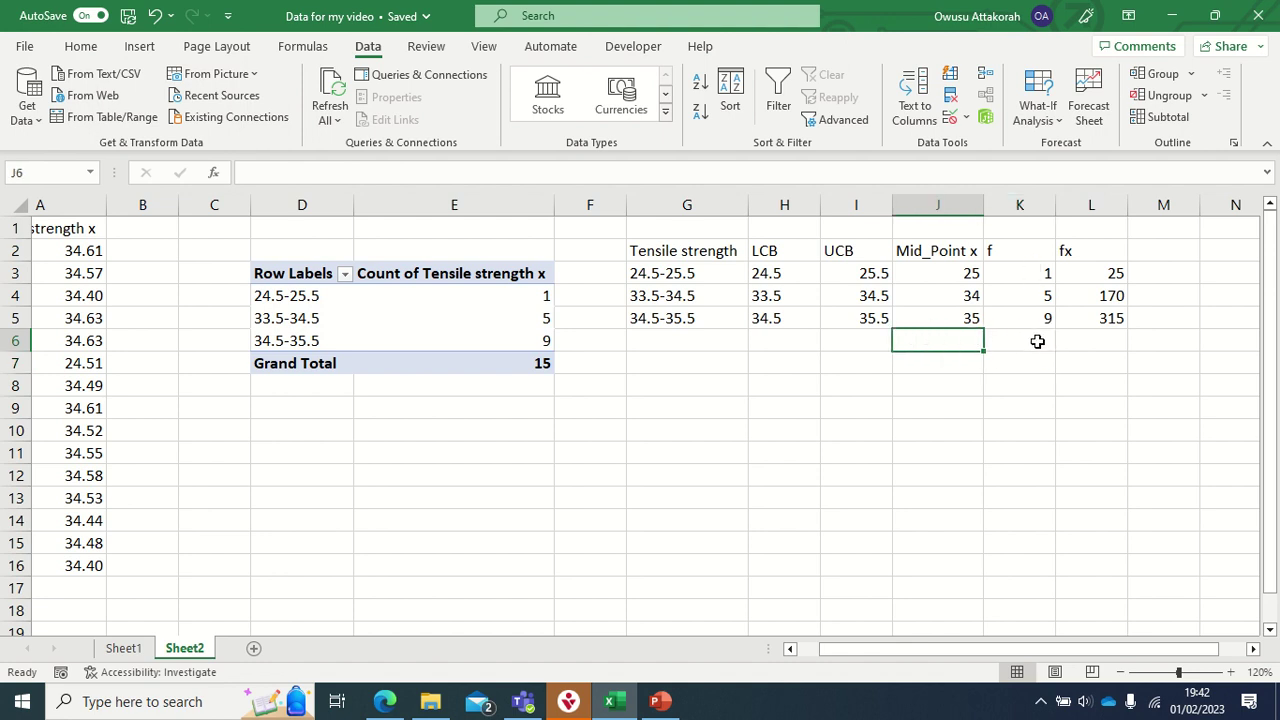
Compare the sum of the fx values in L3:L5 with the sum of the raw tensile strength data in A2:A16
left_click_drag(1118, 268, 1105, 312)
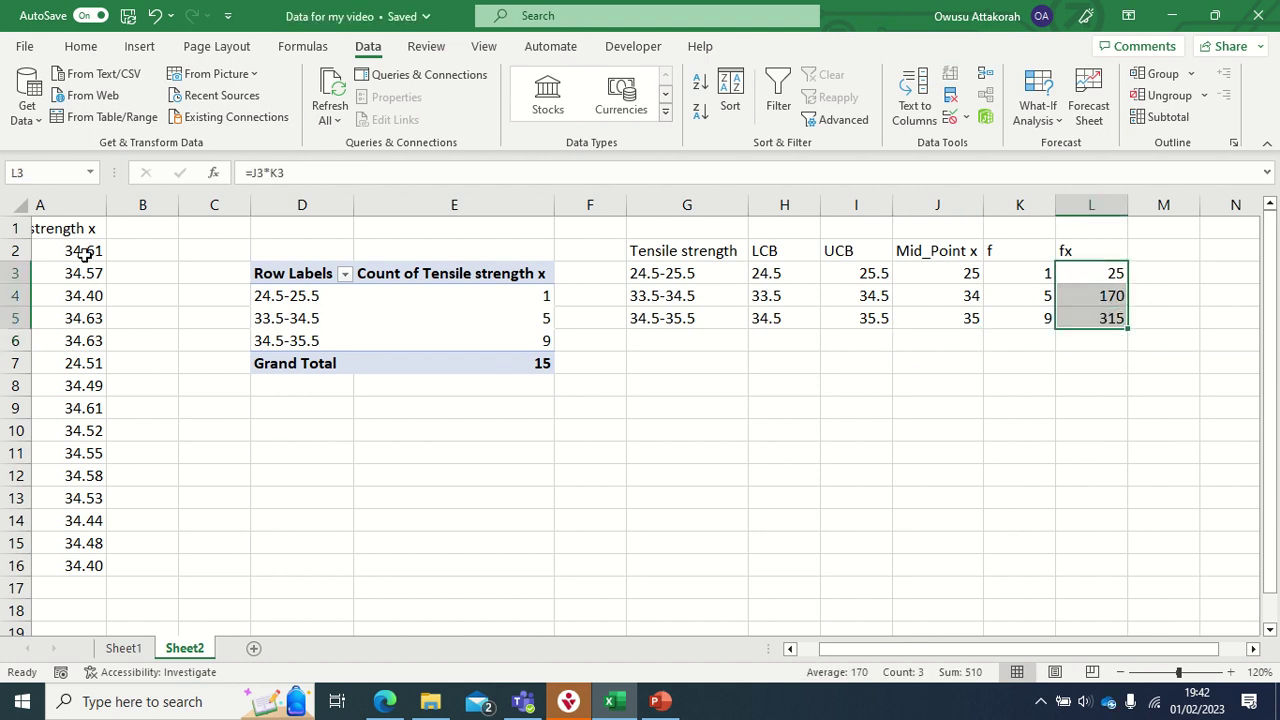
left_click_drag(86, 251, 141, 557)
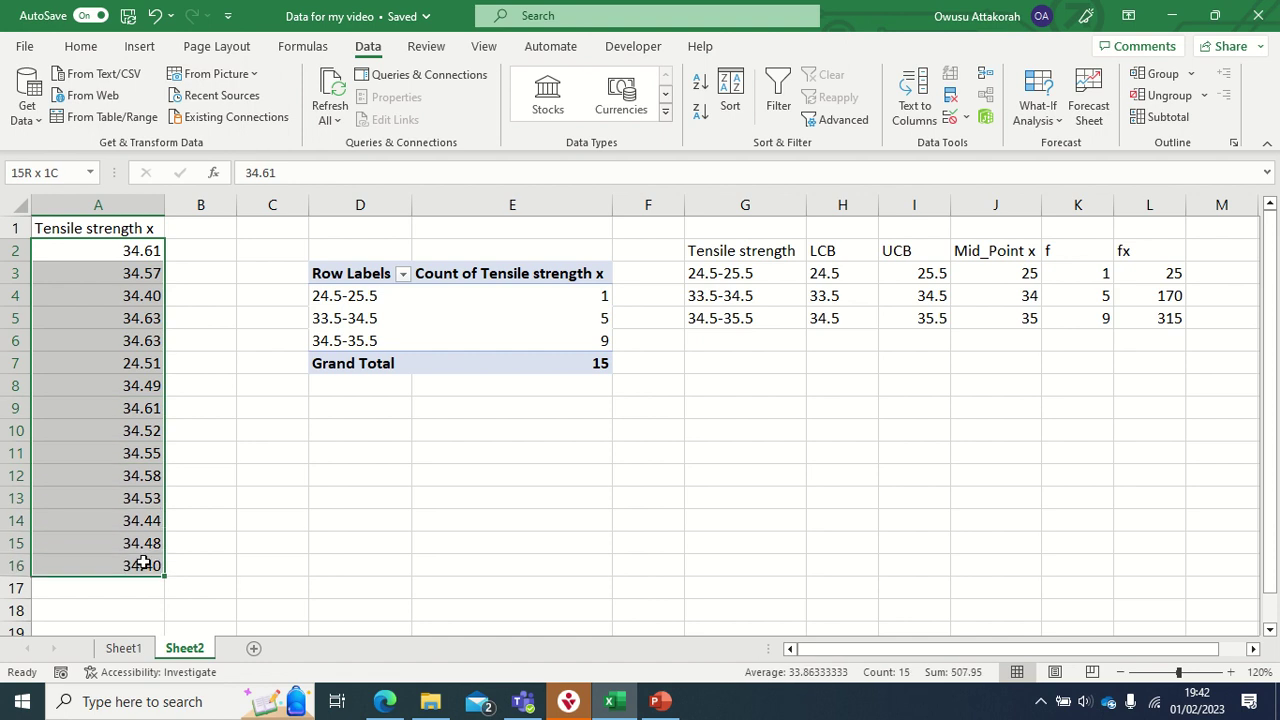
left_click_drag(1160, 275, 1182, 318)
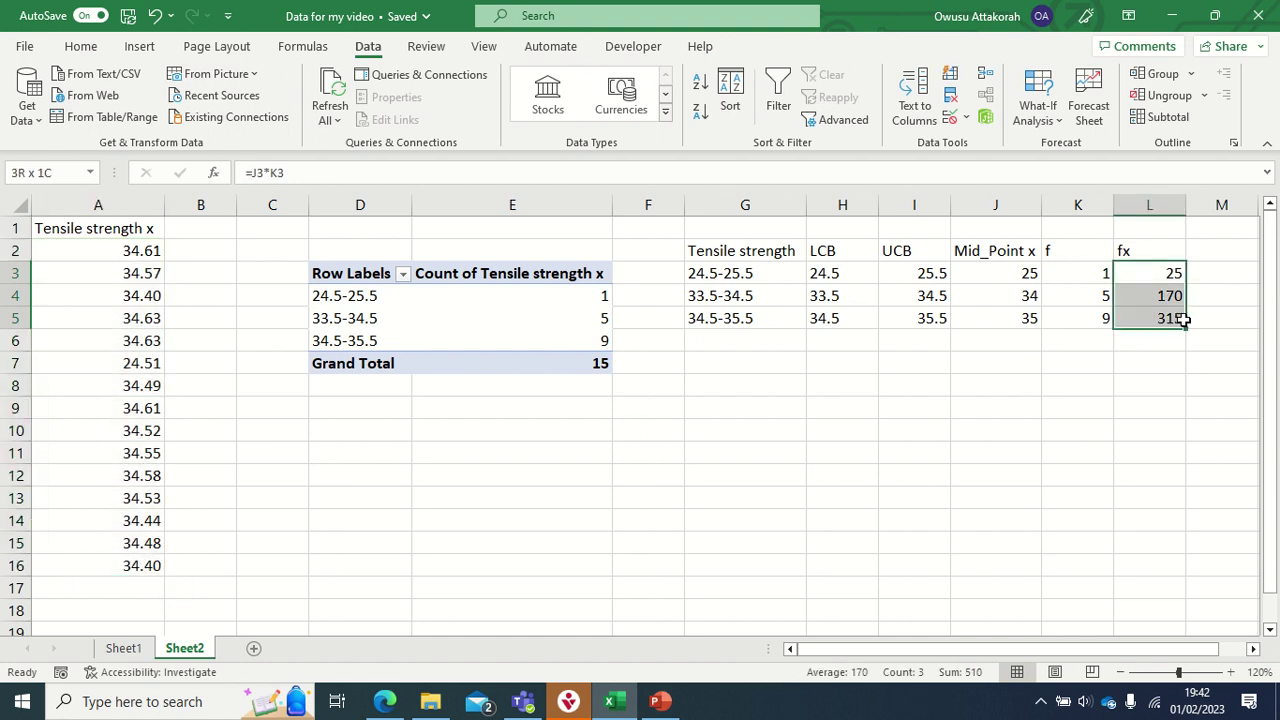
Label the totals row of the frequency table by entering Total in cell J6 below the midpoints
left_click_drag(128, 250, 131, 565)
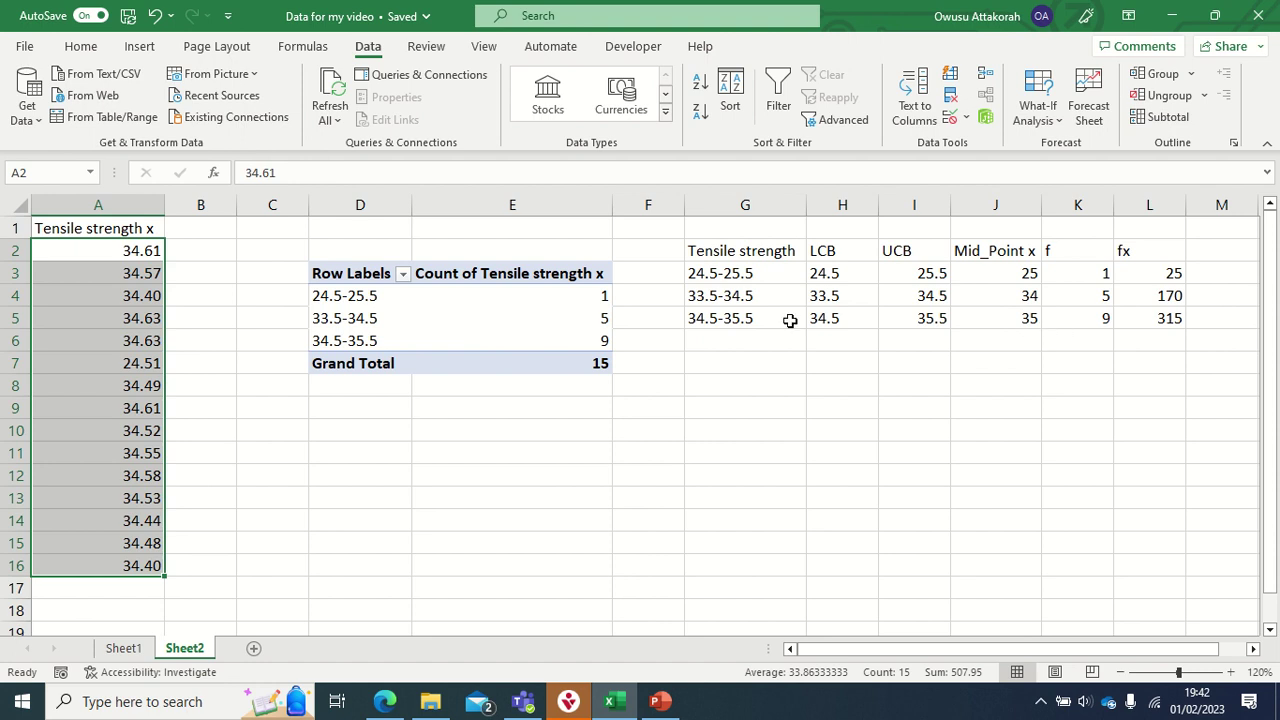
left_click(82, 408)
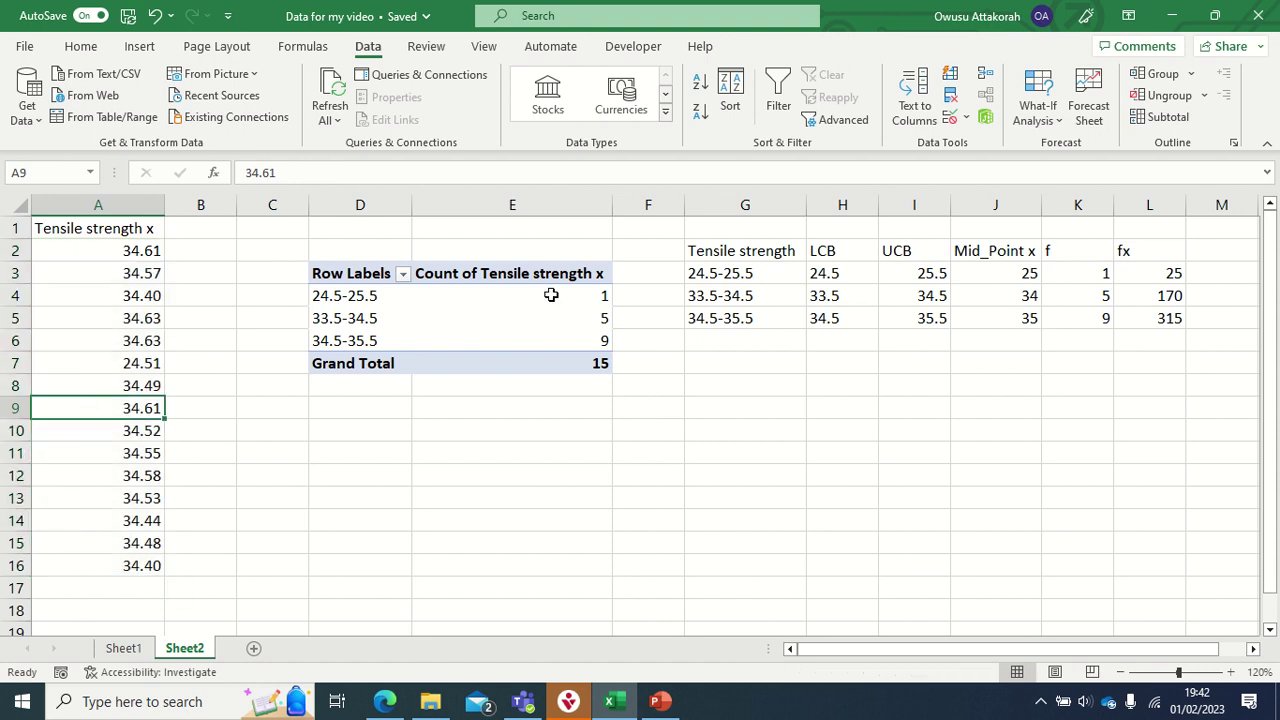
left_click(1007, 330)
type("Tot")
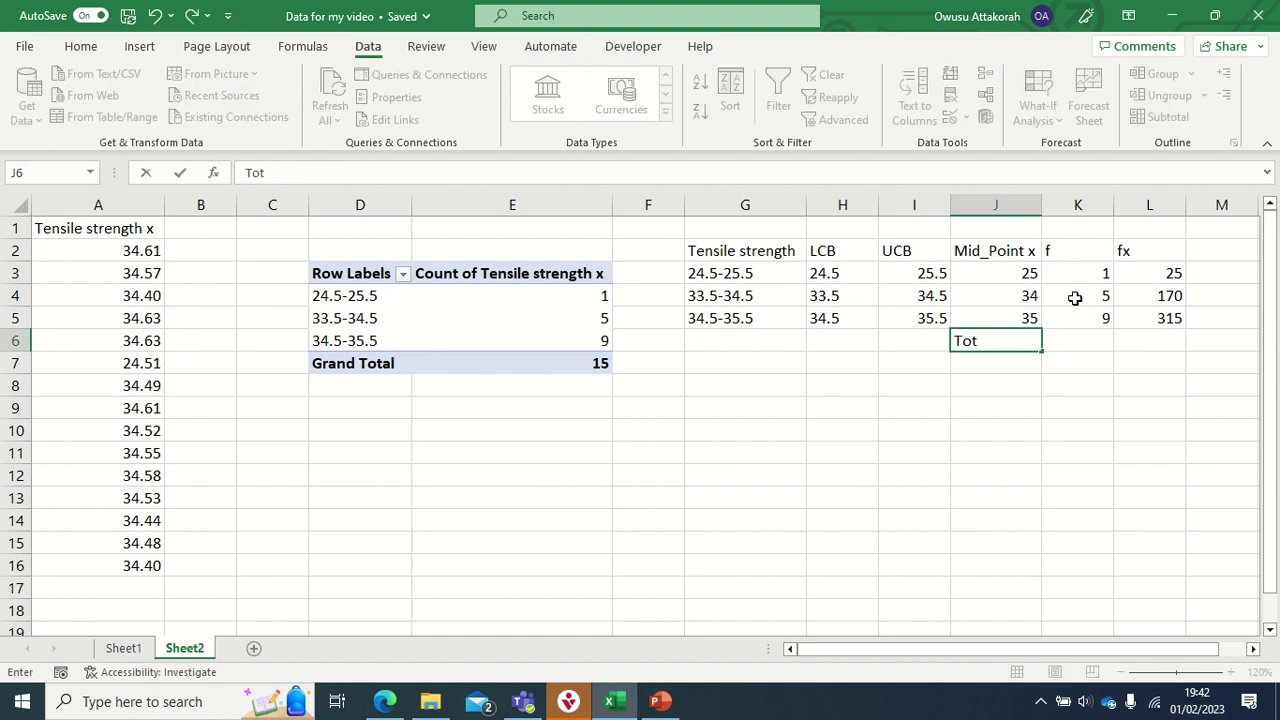
type("a;")
key("BackSpace")
key("Tab")
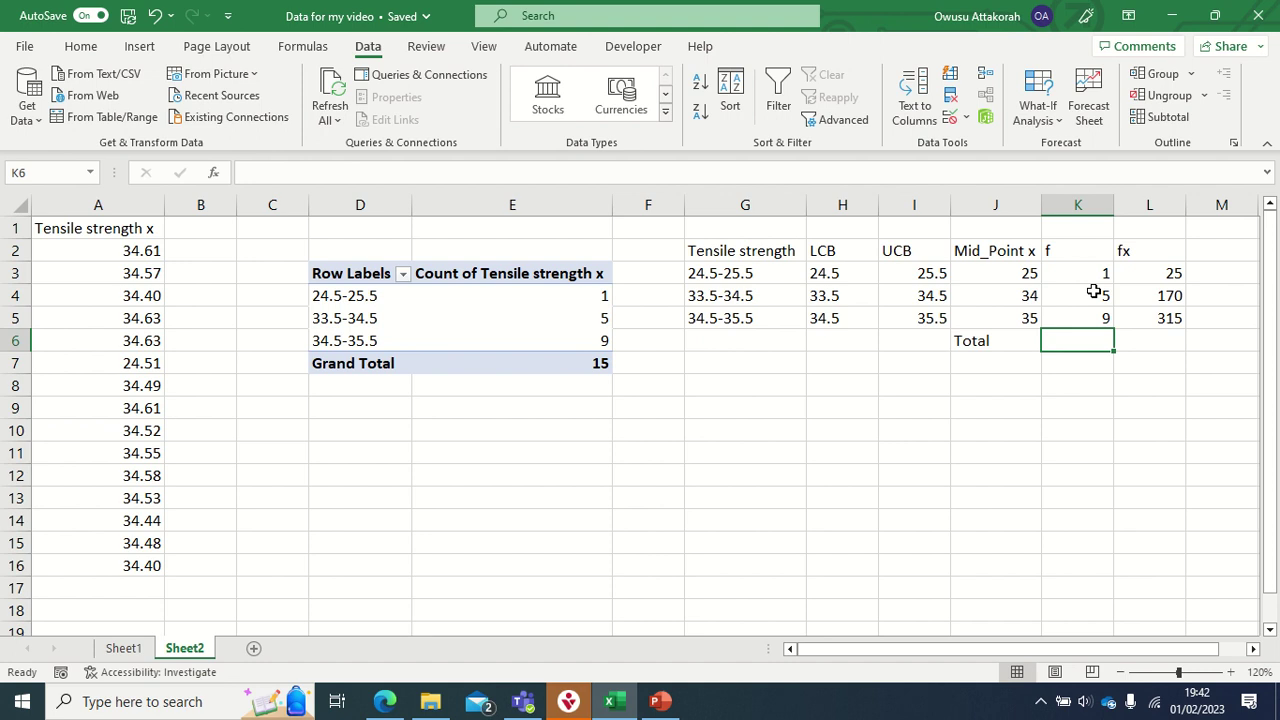
Total the class frequencies in cell K6 with a SUM formula over K3:K5
type("=")
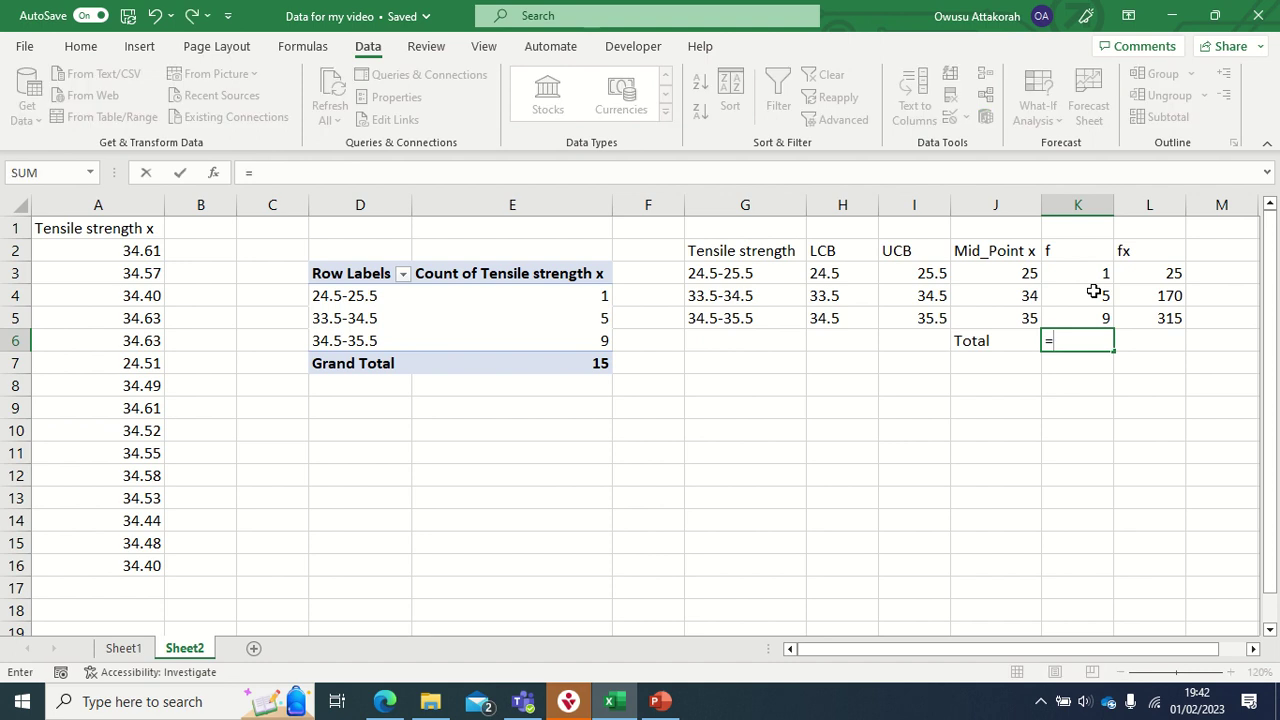
type("suj")
key("BackSpace")
type("m")
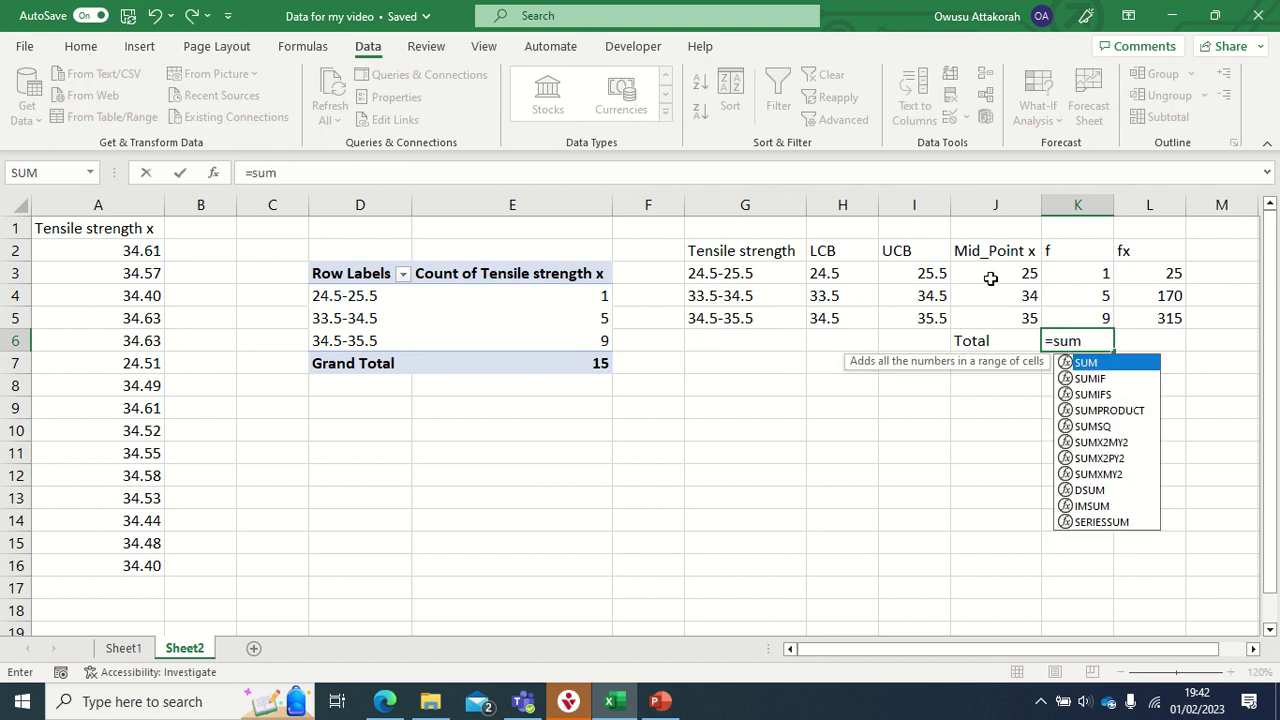
double_click(1108, 365)
left_click_drag(1107, 277, 1105, 316)
key("Return")
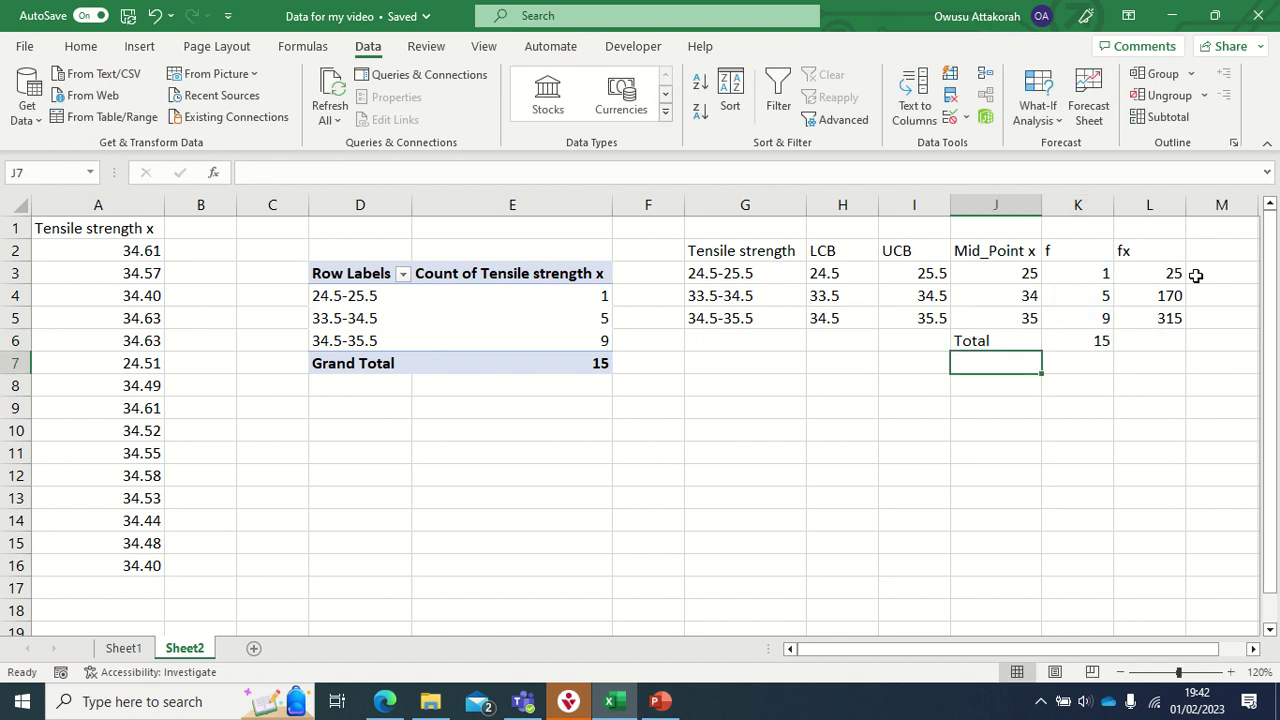
Copy the SUM formula from K6 across to L6 to total the fx column
left_click(1163, 325)
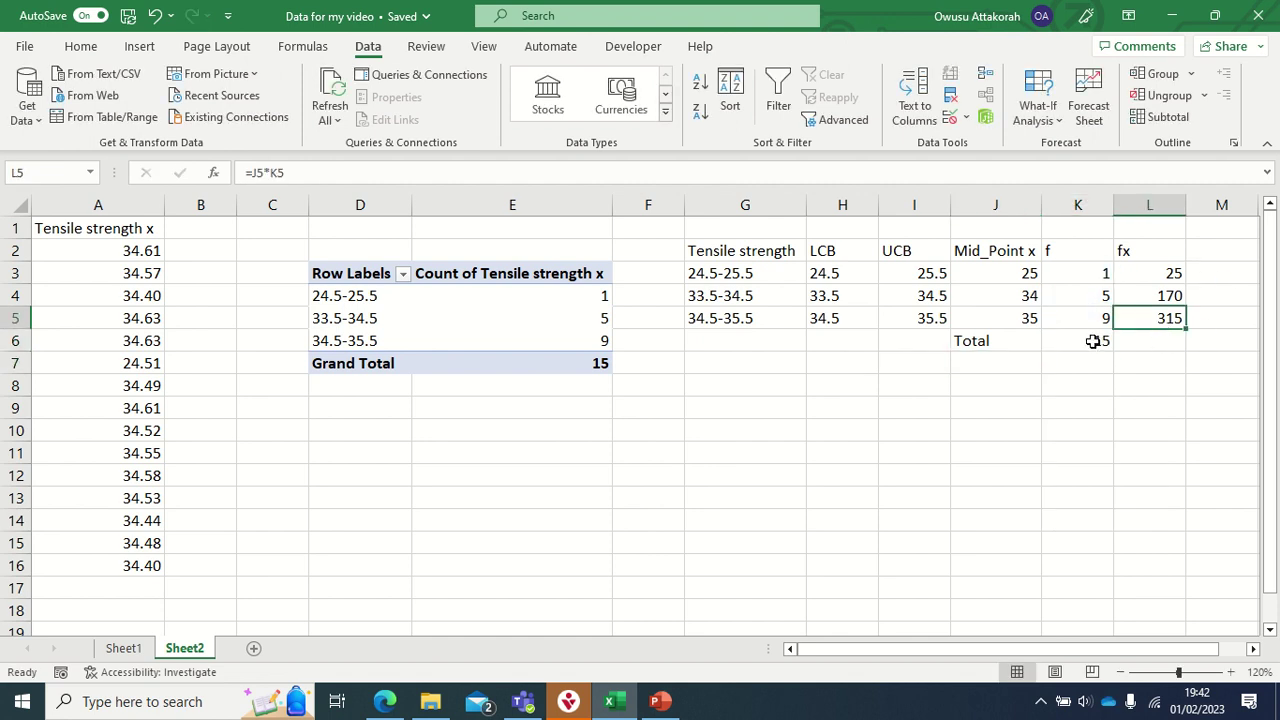
left_click(1093, 341)
left_click(1159, 343)
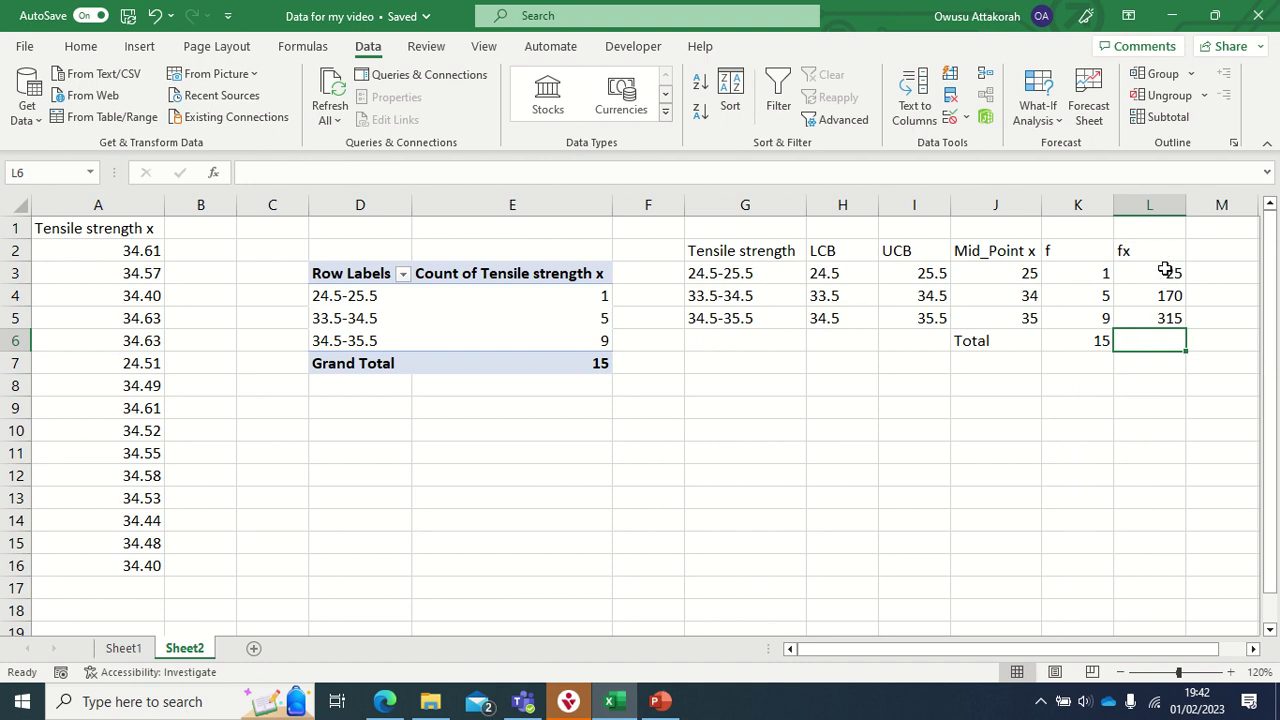
left_click_drag(1166, 268, 1173, 319)
left_click(1163, 343)
left_click(1093, 342)
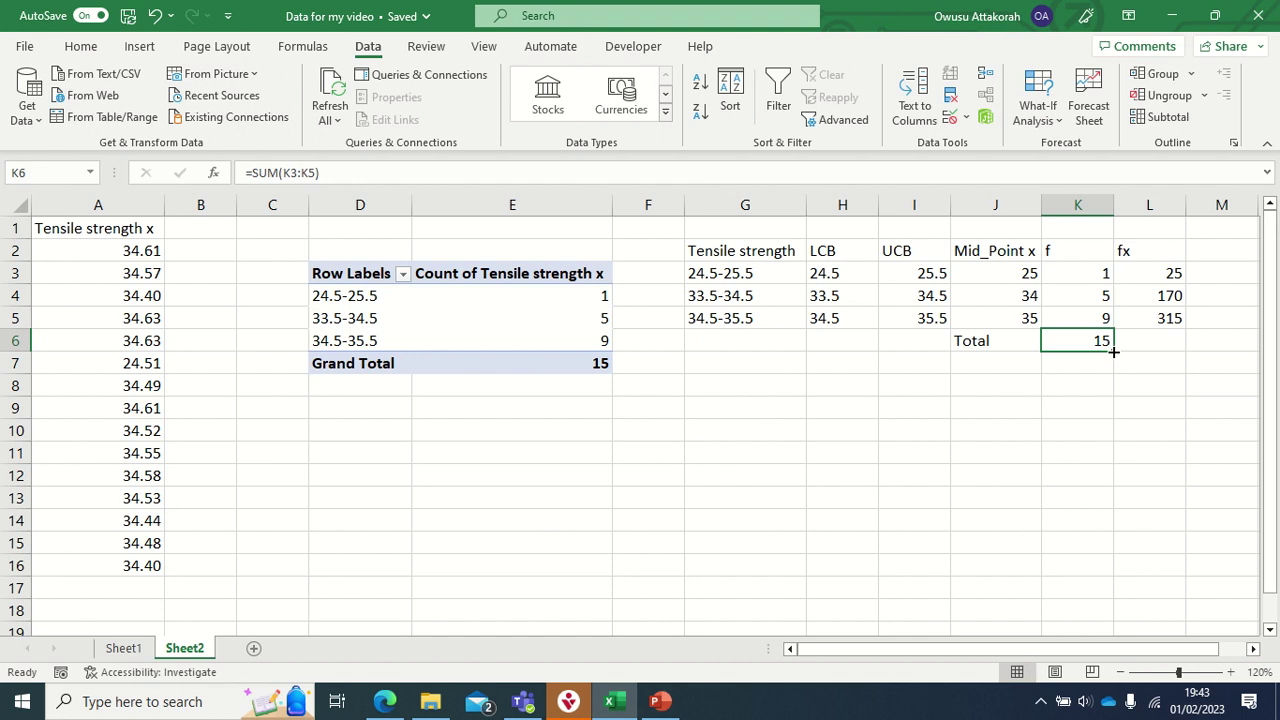
left_click_drag(1113, 352, 1160, 350)
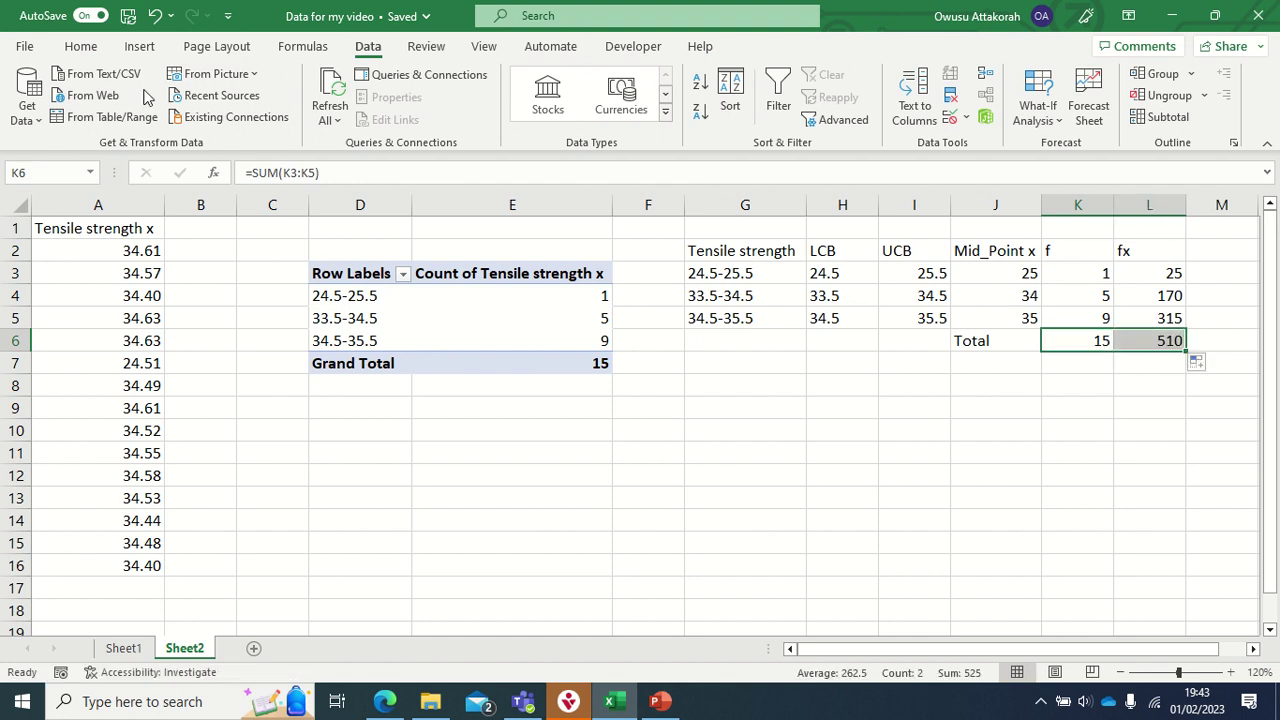
Make the totals row in cells J6:L6 bold
left_click_drag(981, 347, 1134, 334)
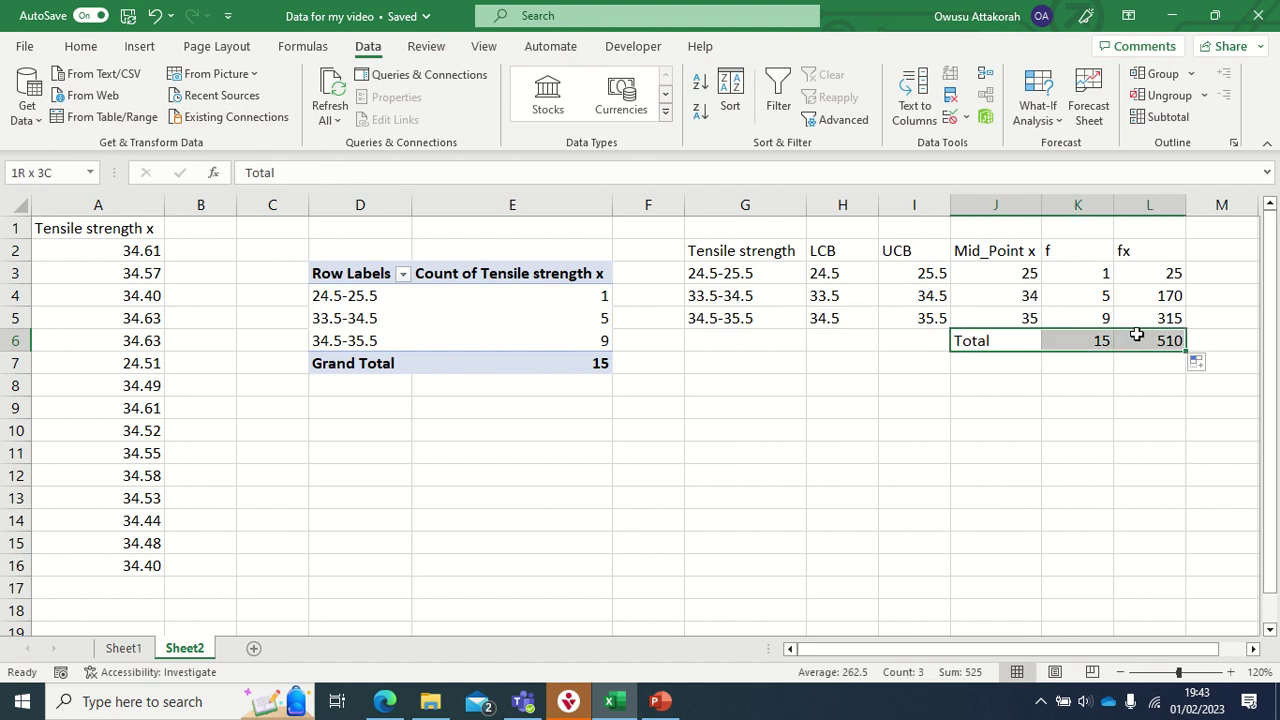
left_click(80, 47)
left_click(107, 111)
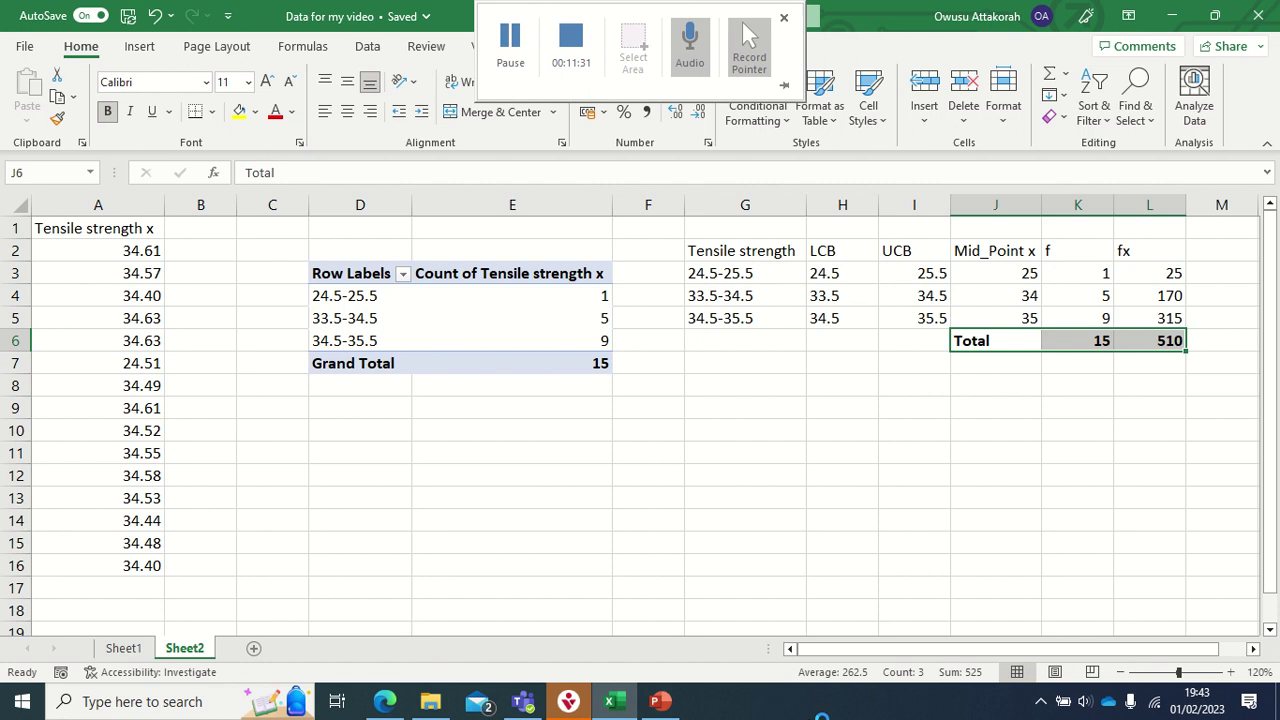
Enter the label Mean in cell J9 beneath the frequency table
left_click_drag(857, 655, 975, 654)
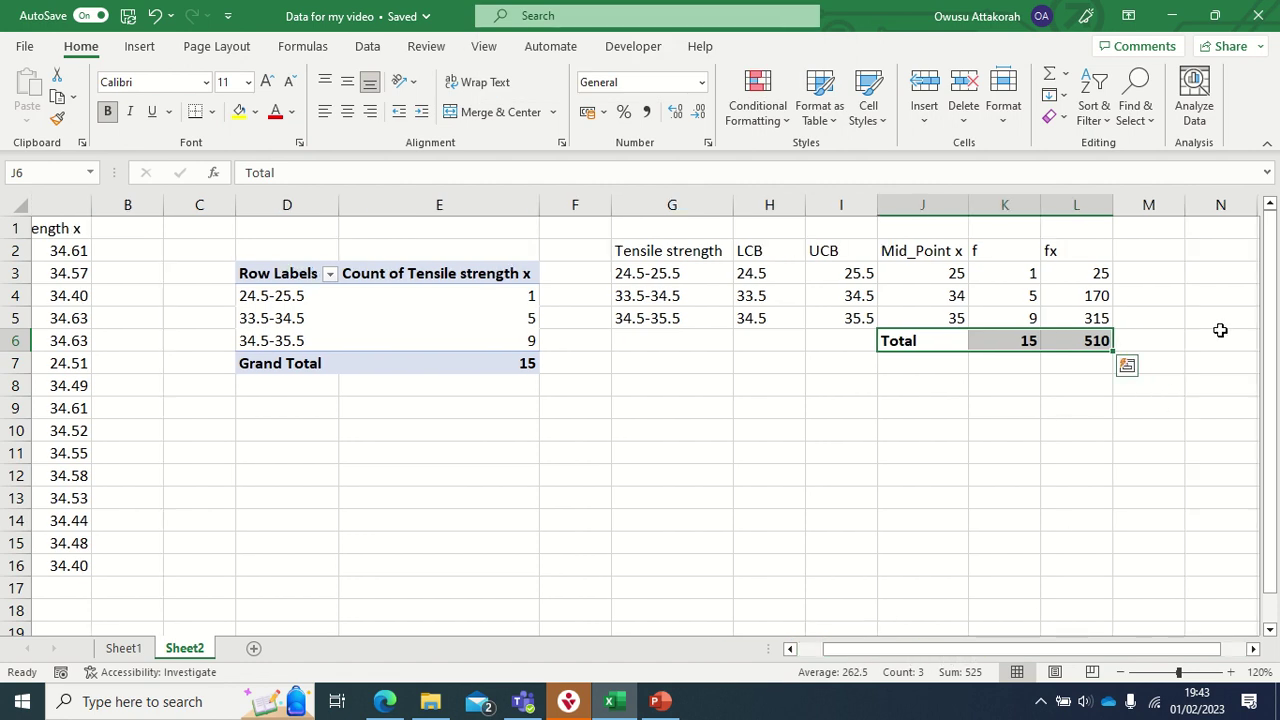
left_click(901, 407)
type("Mean")
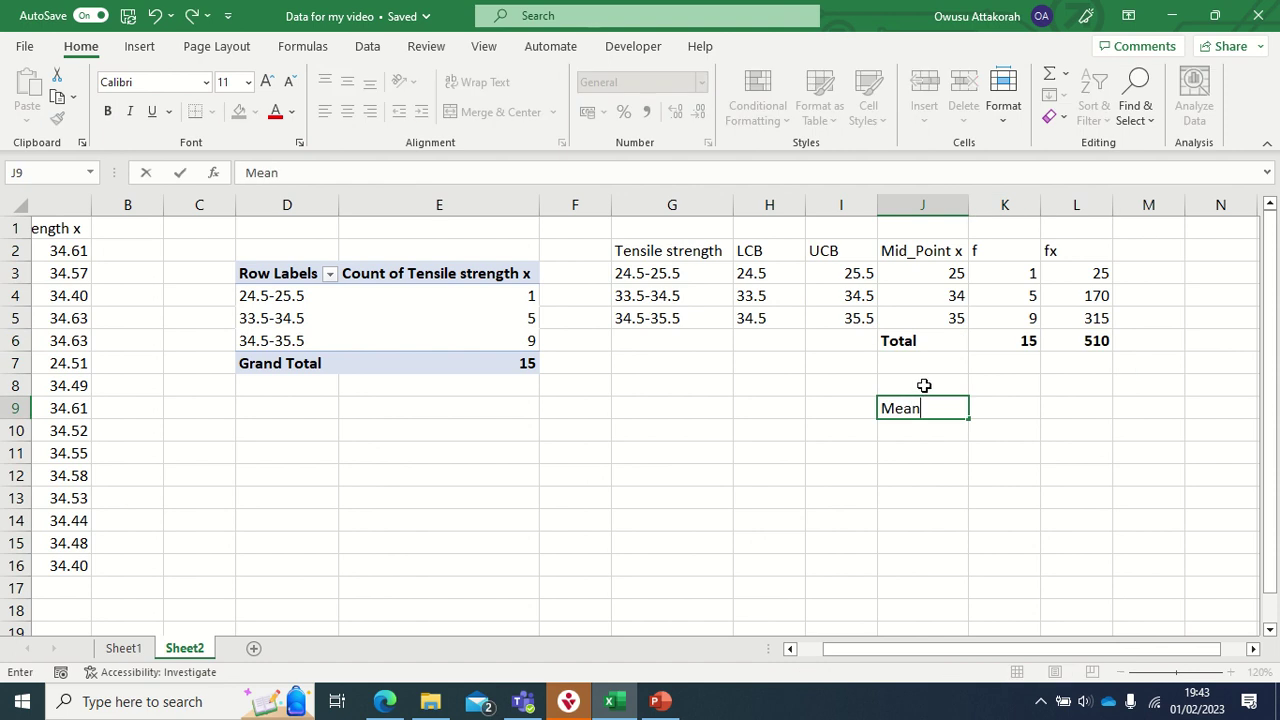
key("Tab")
Compare the sum and count of the raw data in A2:A16 with the PivotTable grand total and the fx total in L6
type("=")
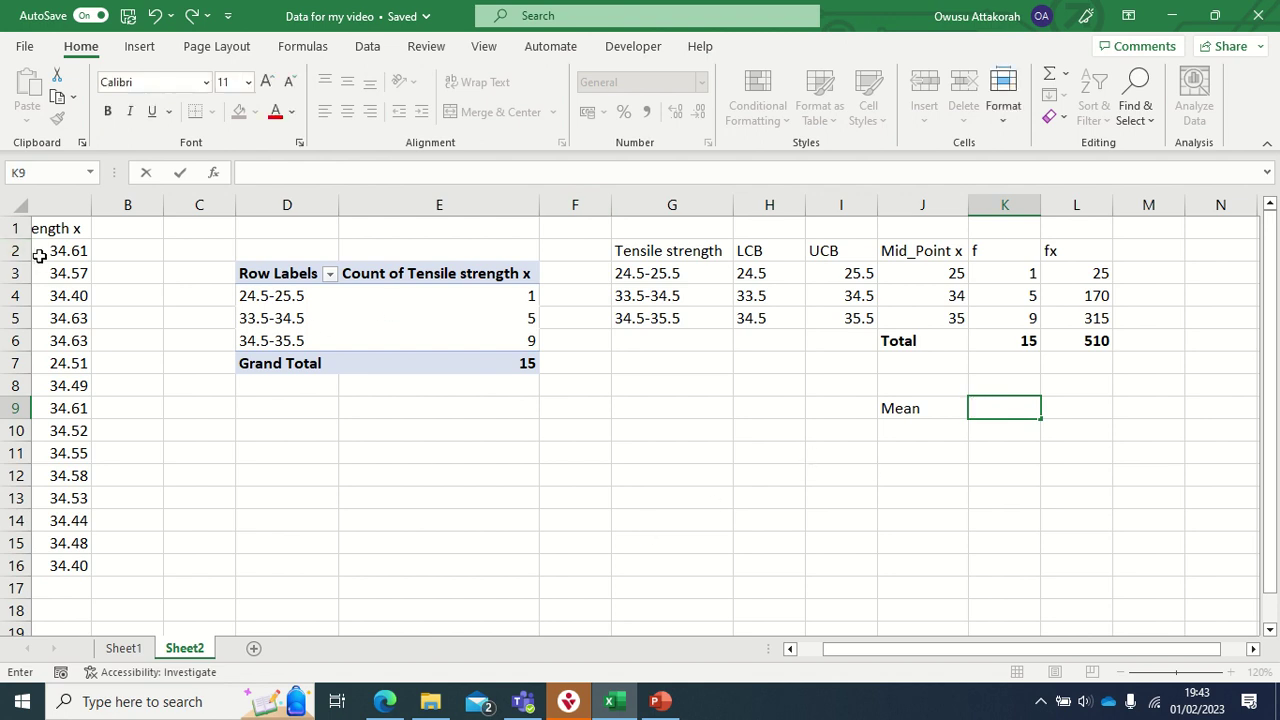
left_click_drag(40, 252, 131, 563)
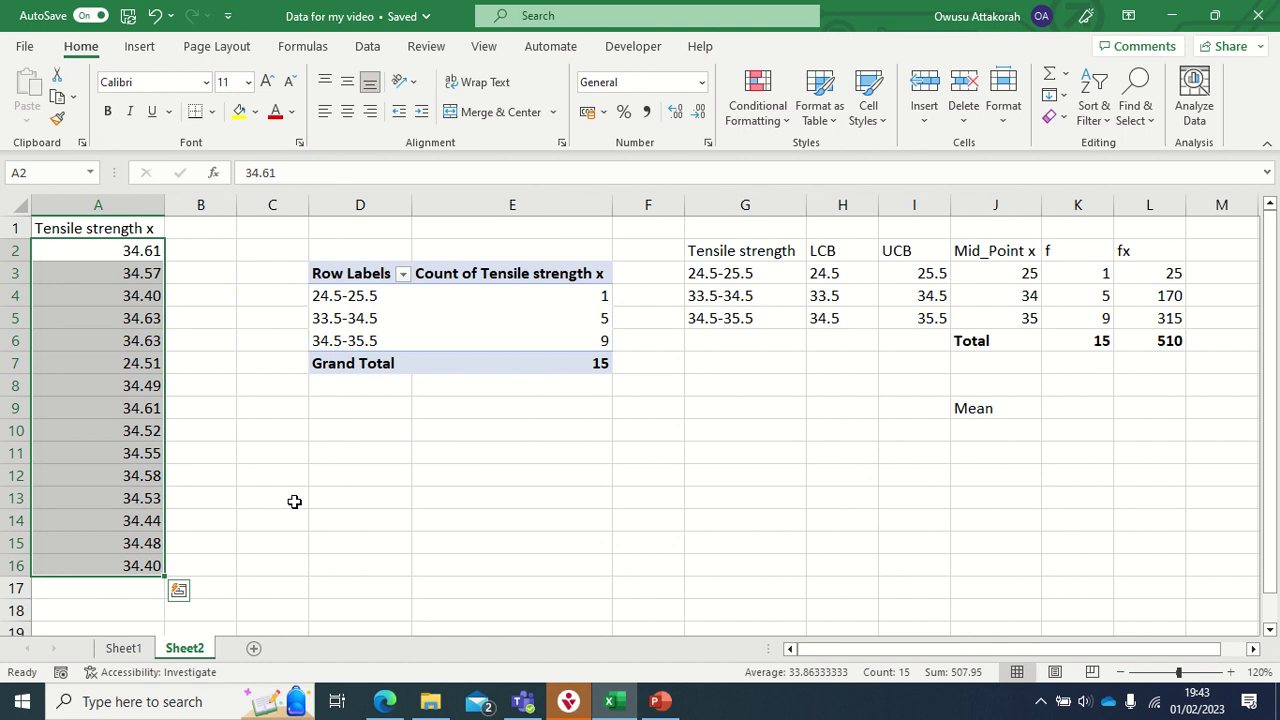
left_click(595, 363)
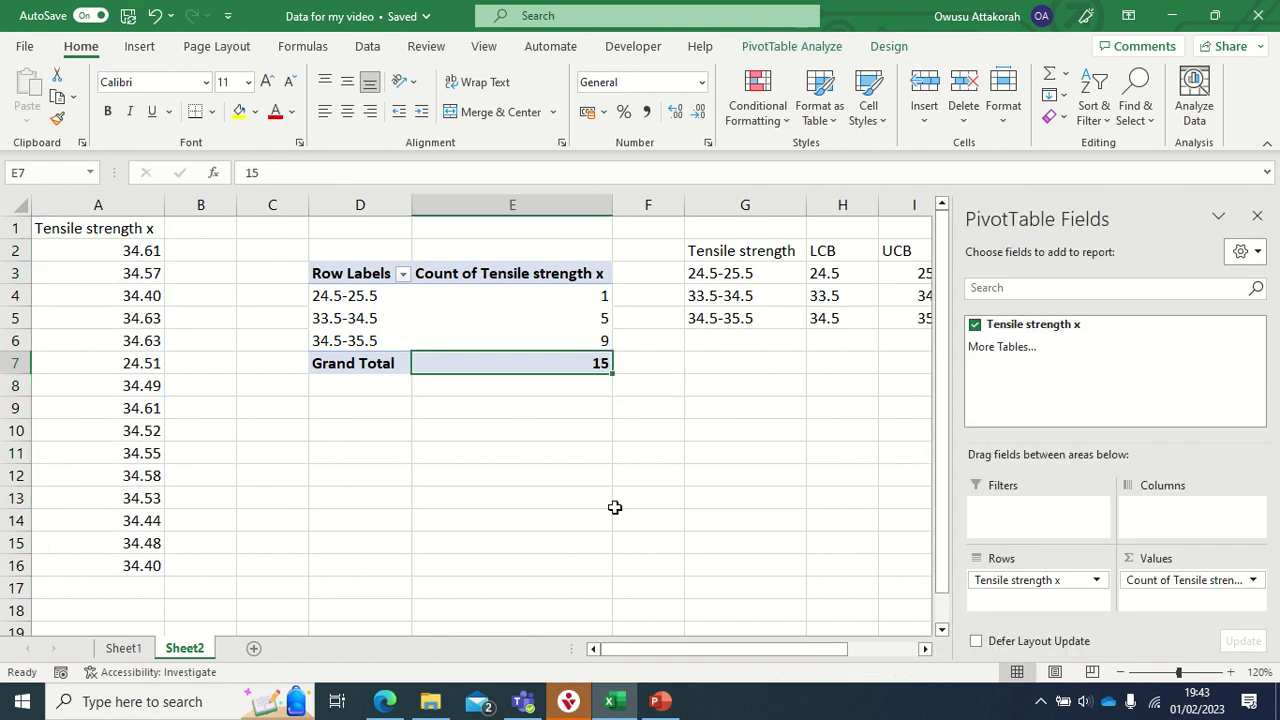
left_click(670, 479)
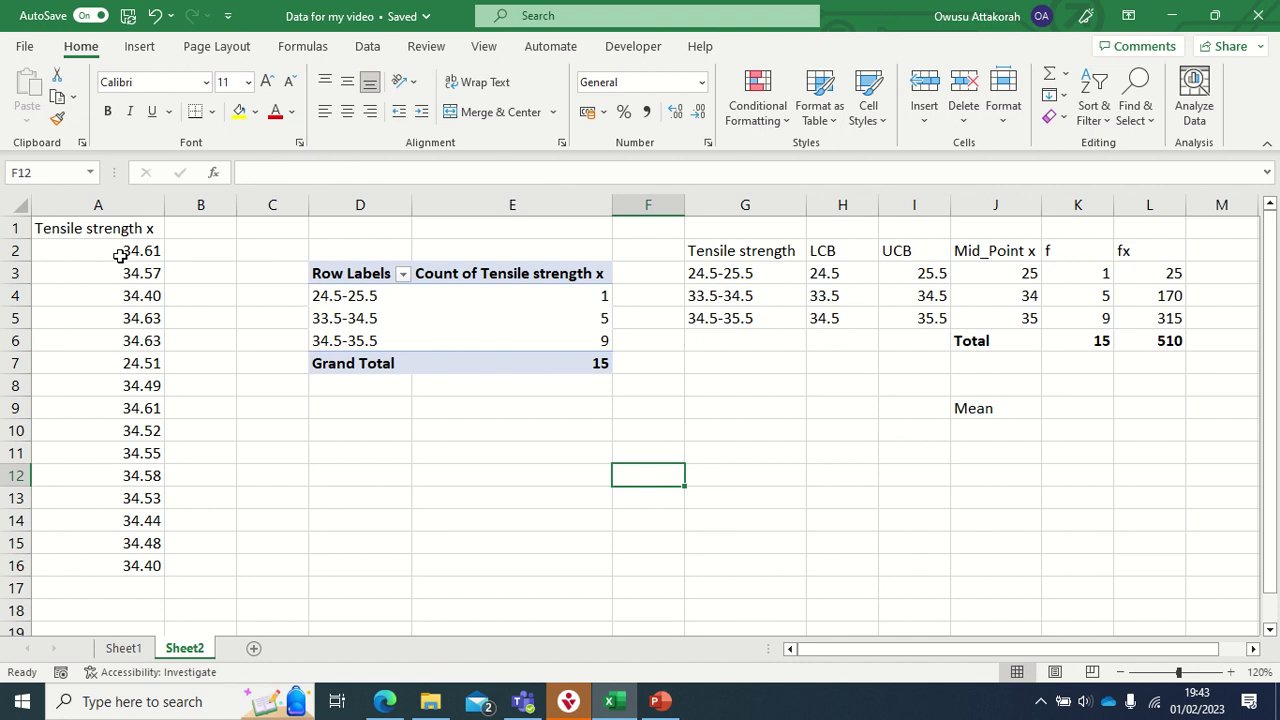
left_click_drag(119, 256, 148, 567)
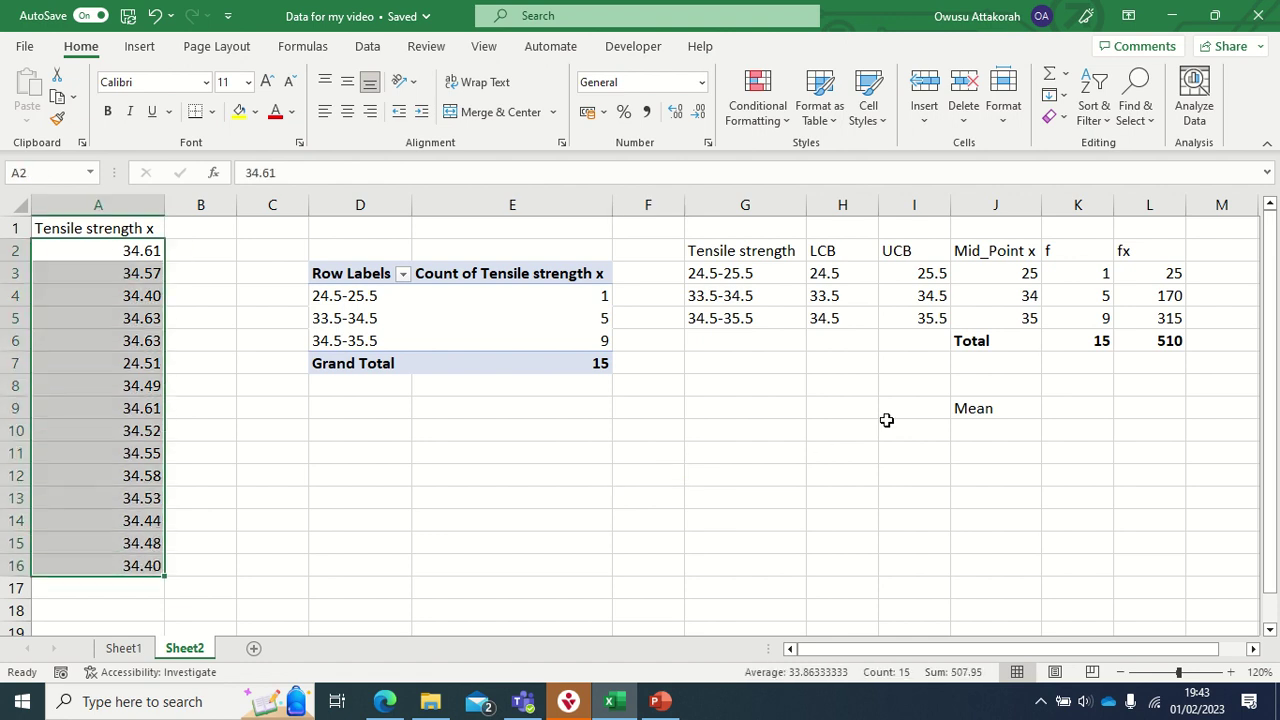
left_click(1180, 343)
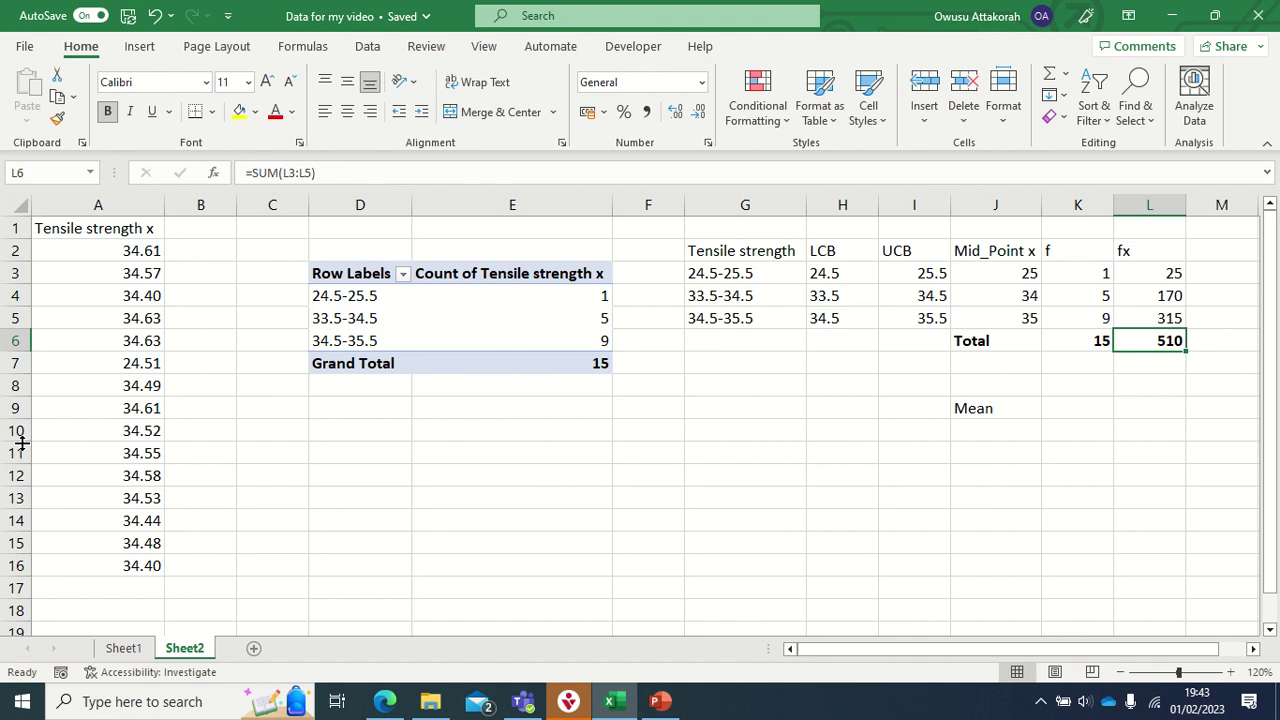
left_click_drag(875, 655, 897, 654)
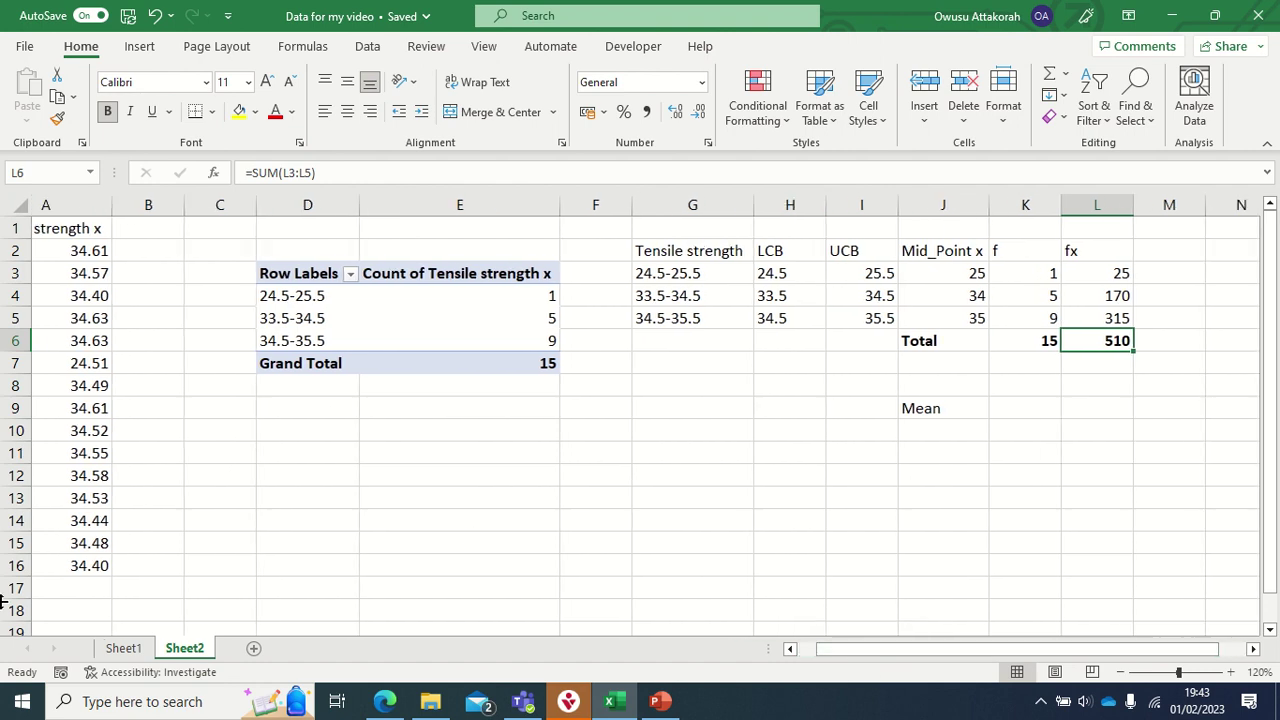
Set the font colour of the fx total in cell L6 to red
left_click(1027, 409)
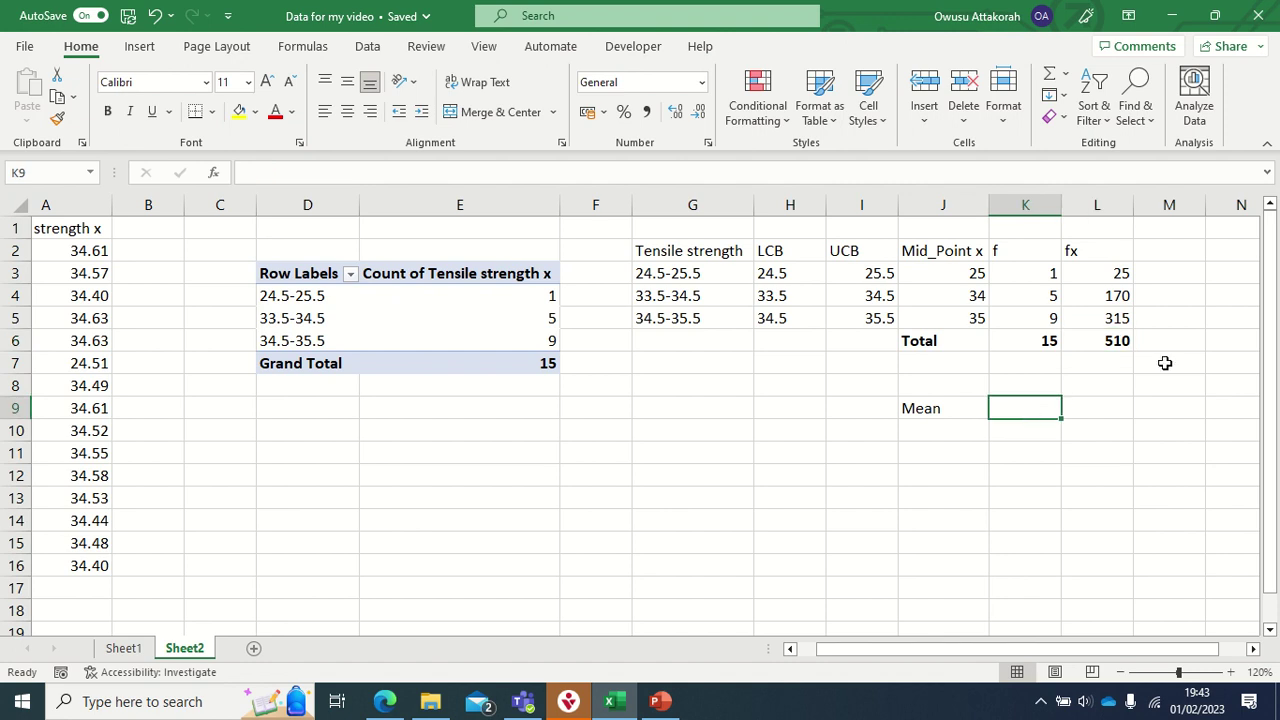
left_click(1122, 340)
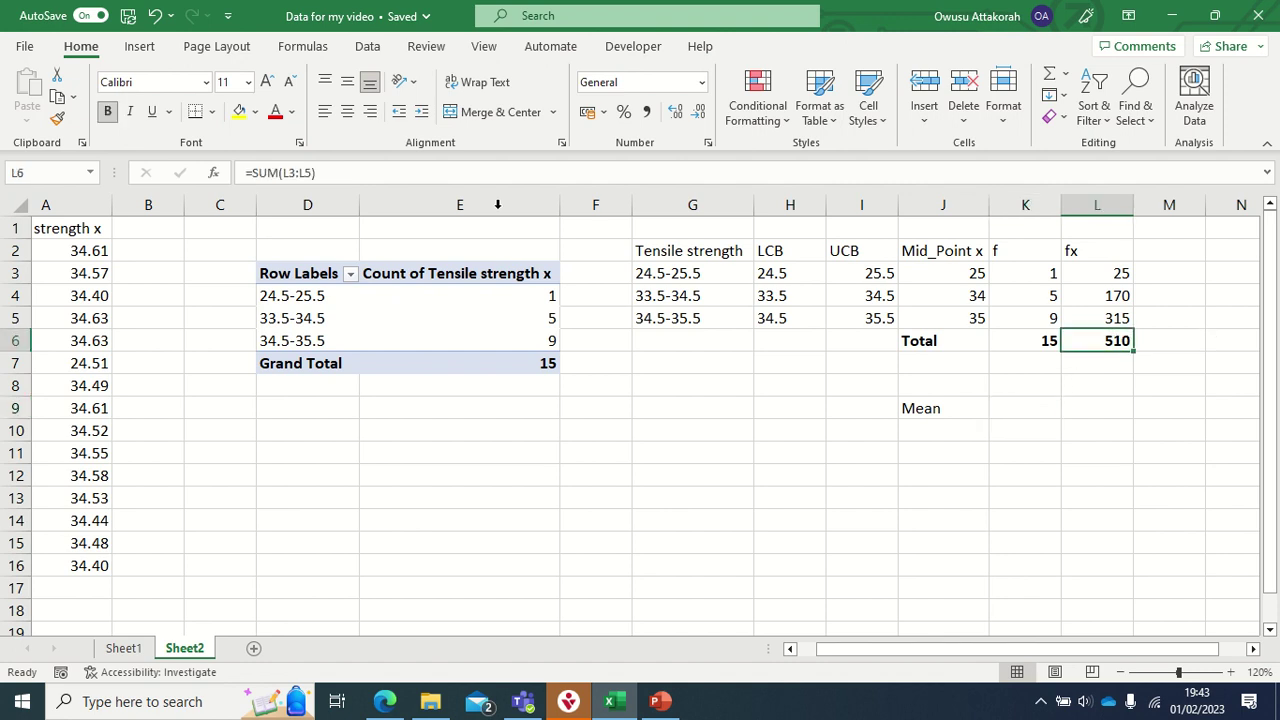
left_click(275, 111)
Set the font colour of the frequency total in cell K6 to green
left_click(1040, 340)
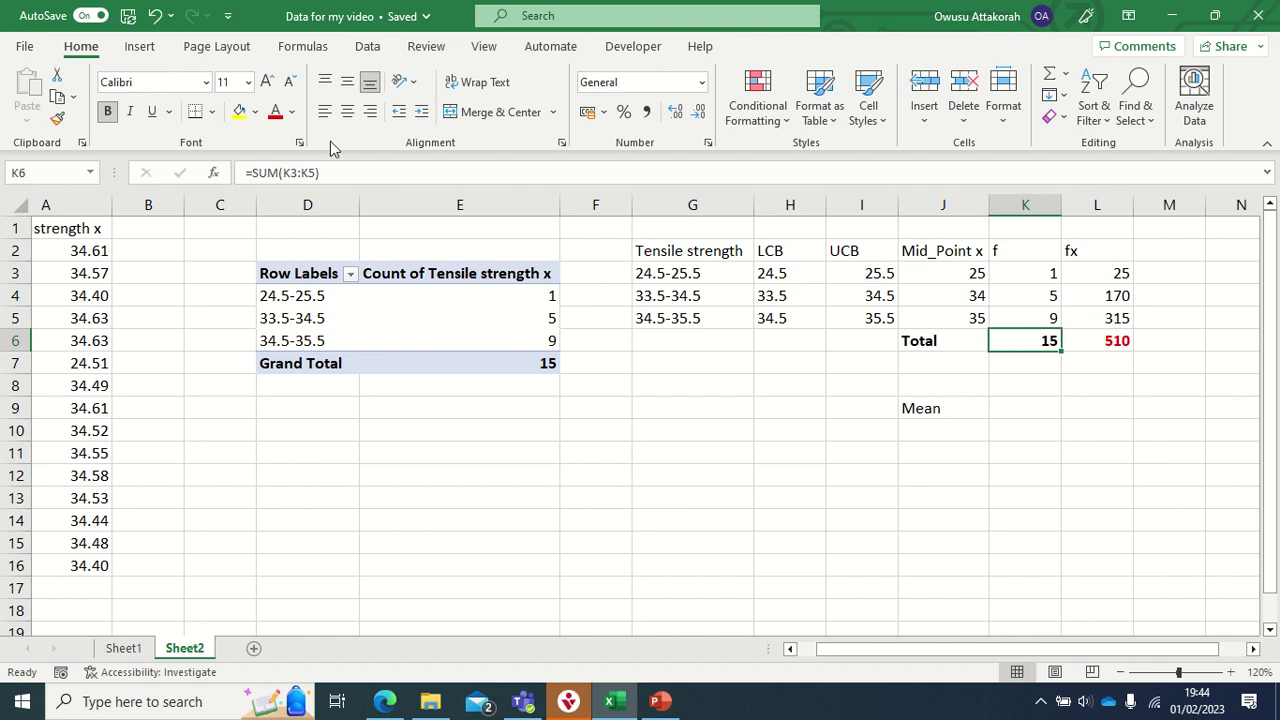
left_click(291, 111)
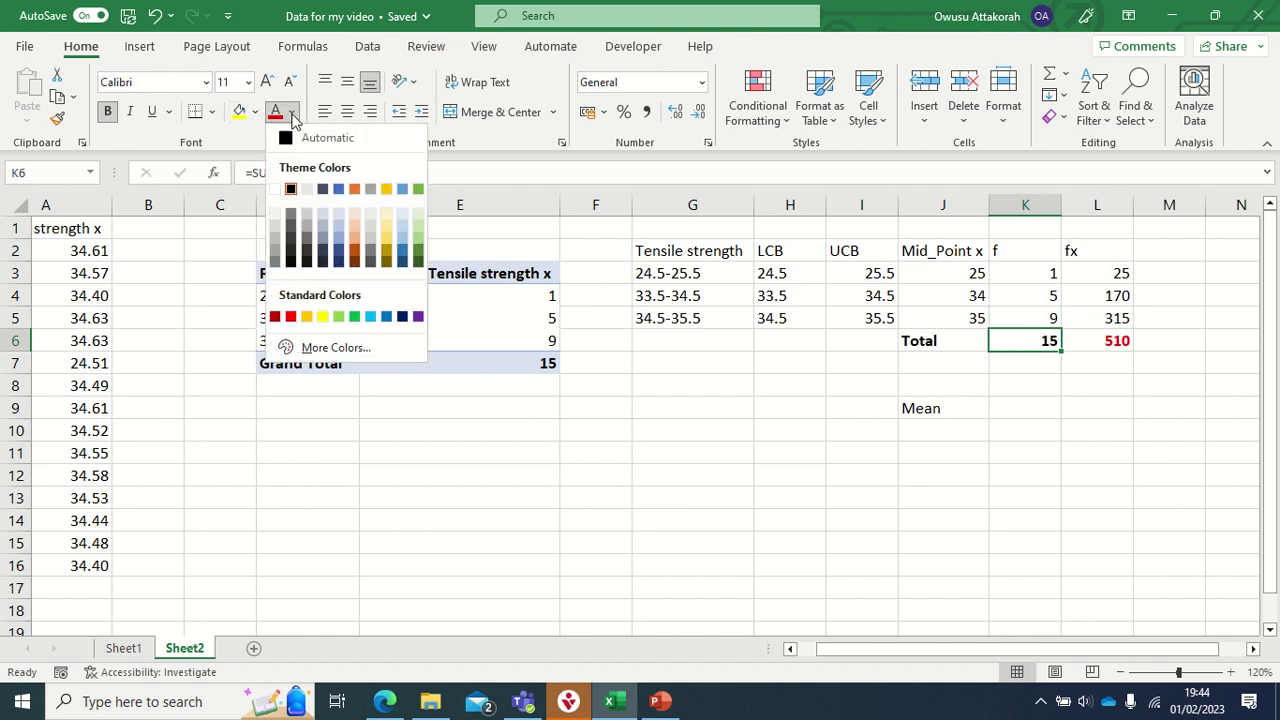
left_click(333, 316)
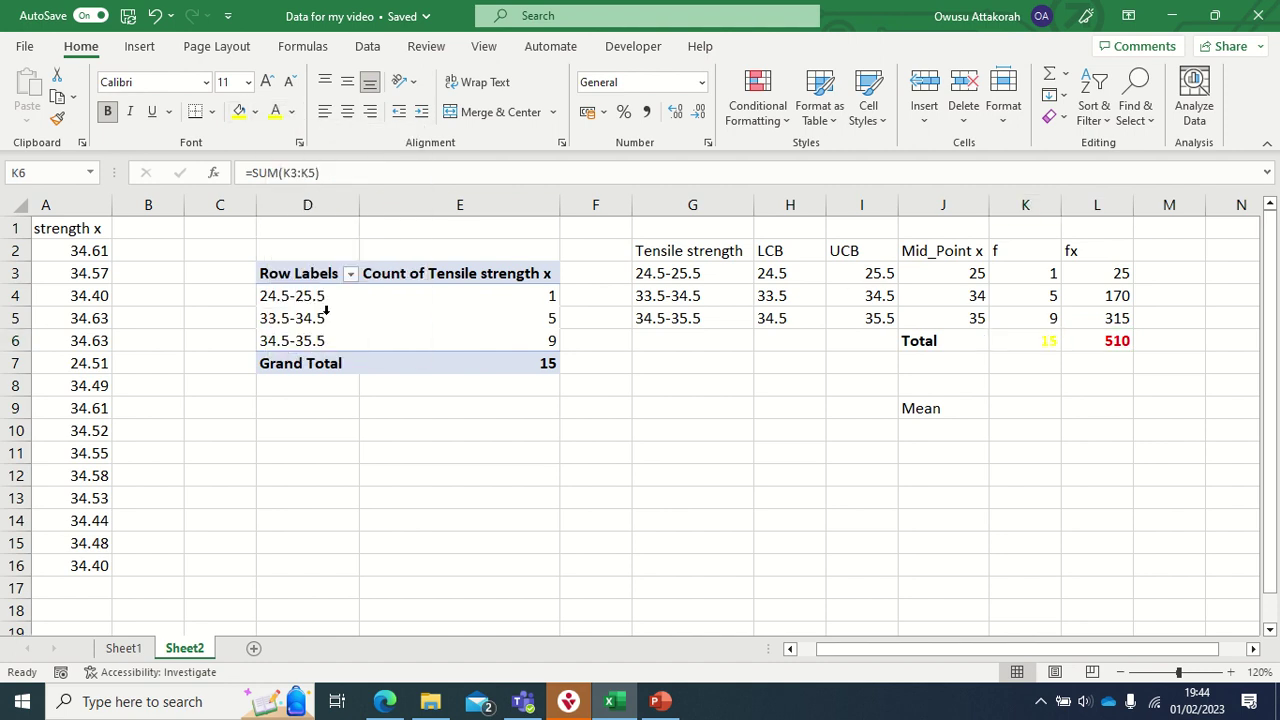
left_click(291, 111)
left_click(355, 317)
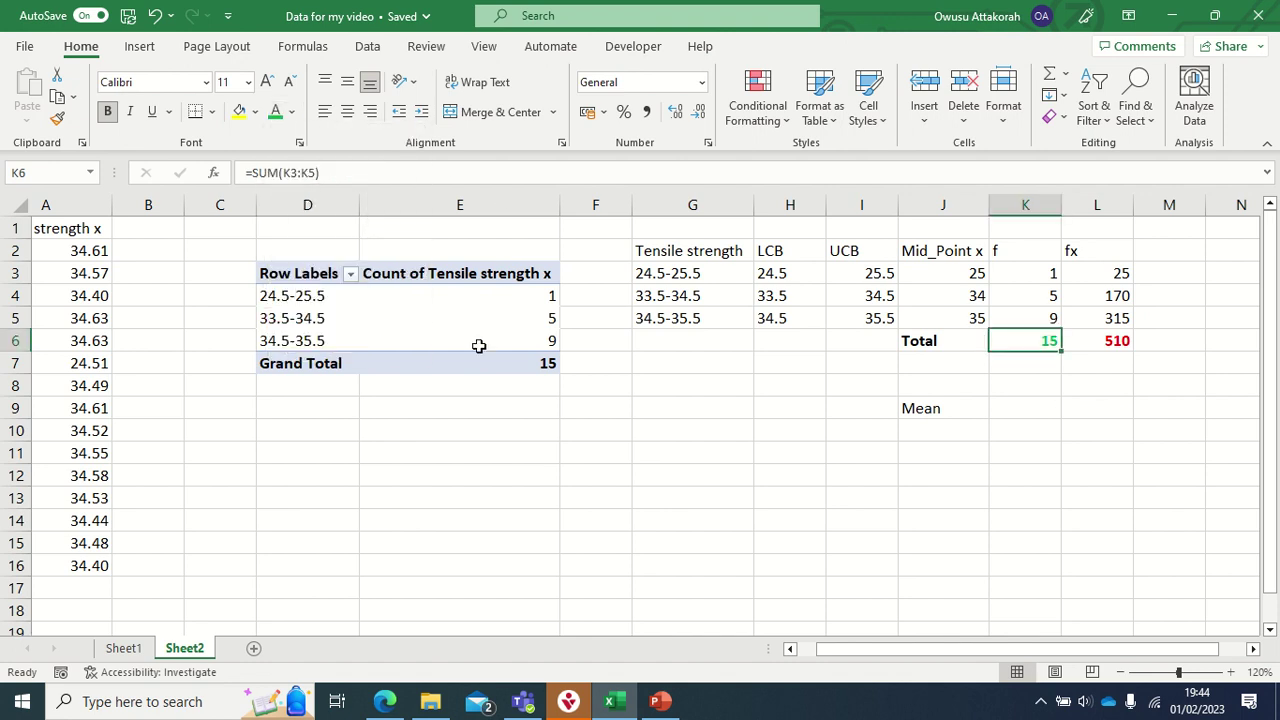
Calculate the grouped mean in cell K9 by dividing the fx total by the frequency total with the formula =L6/K6
left_click(1020, 402)
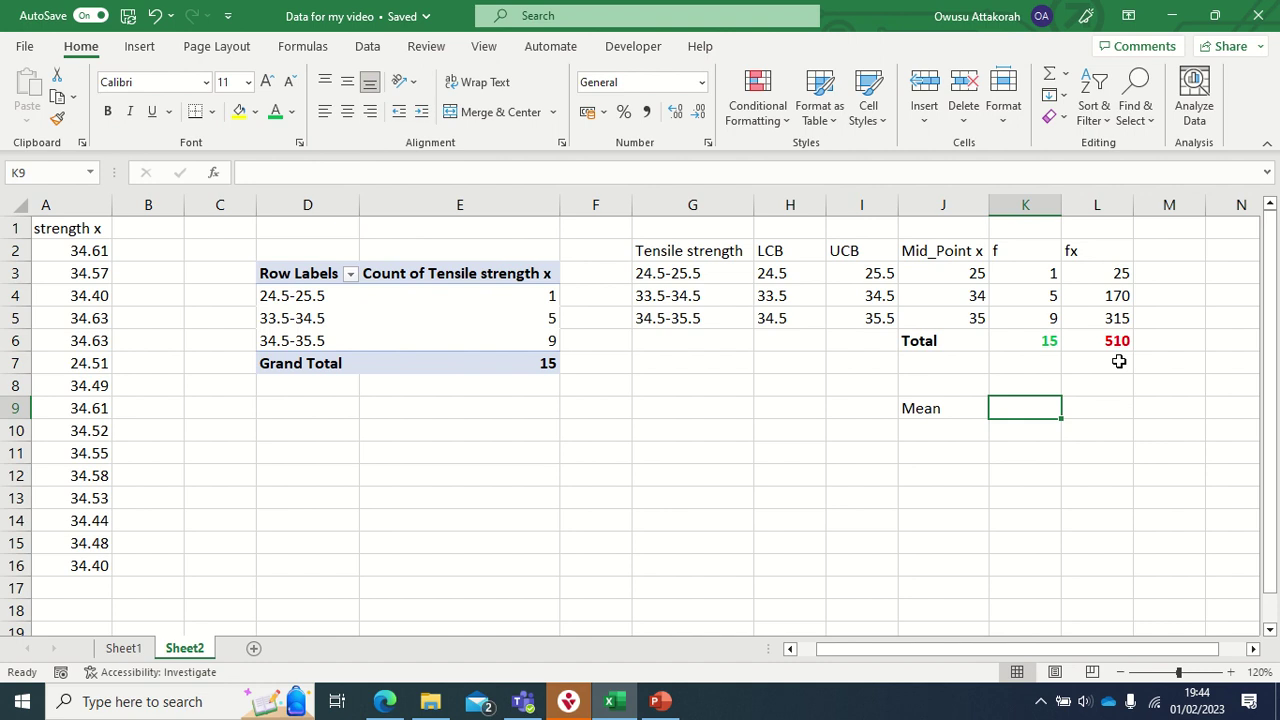
type("=")
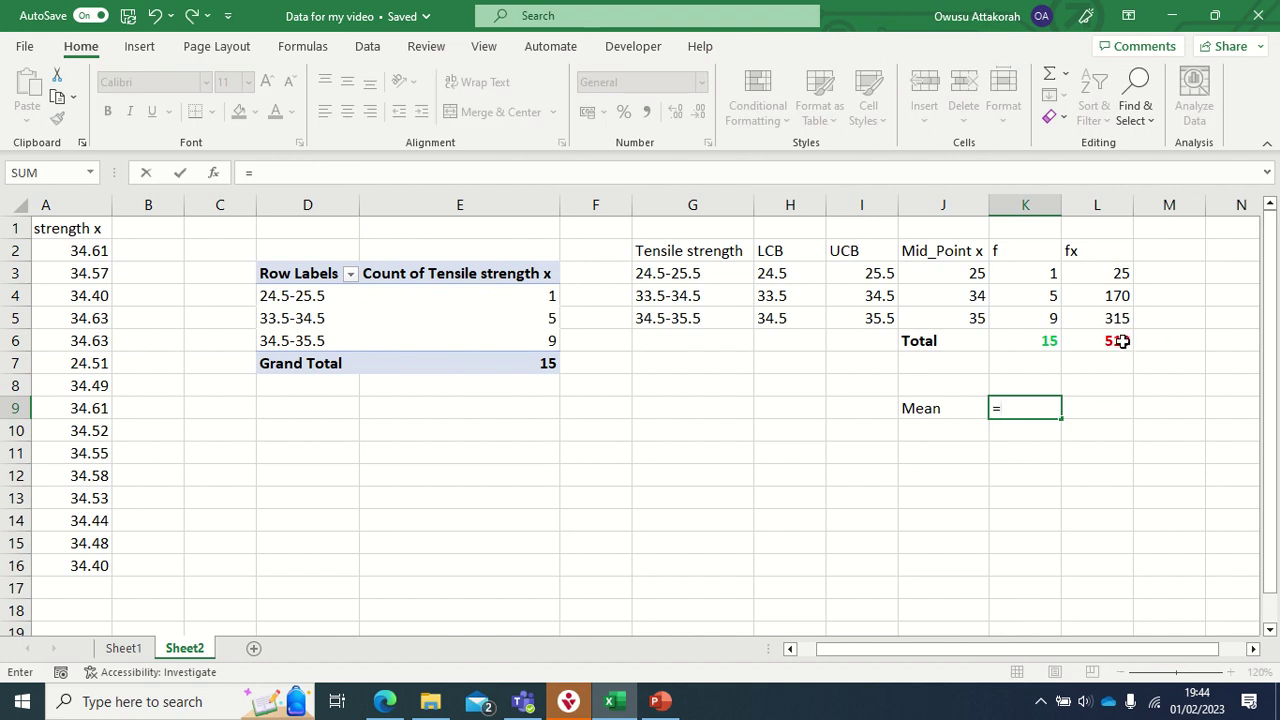
left_click(1118, 341)
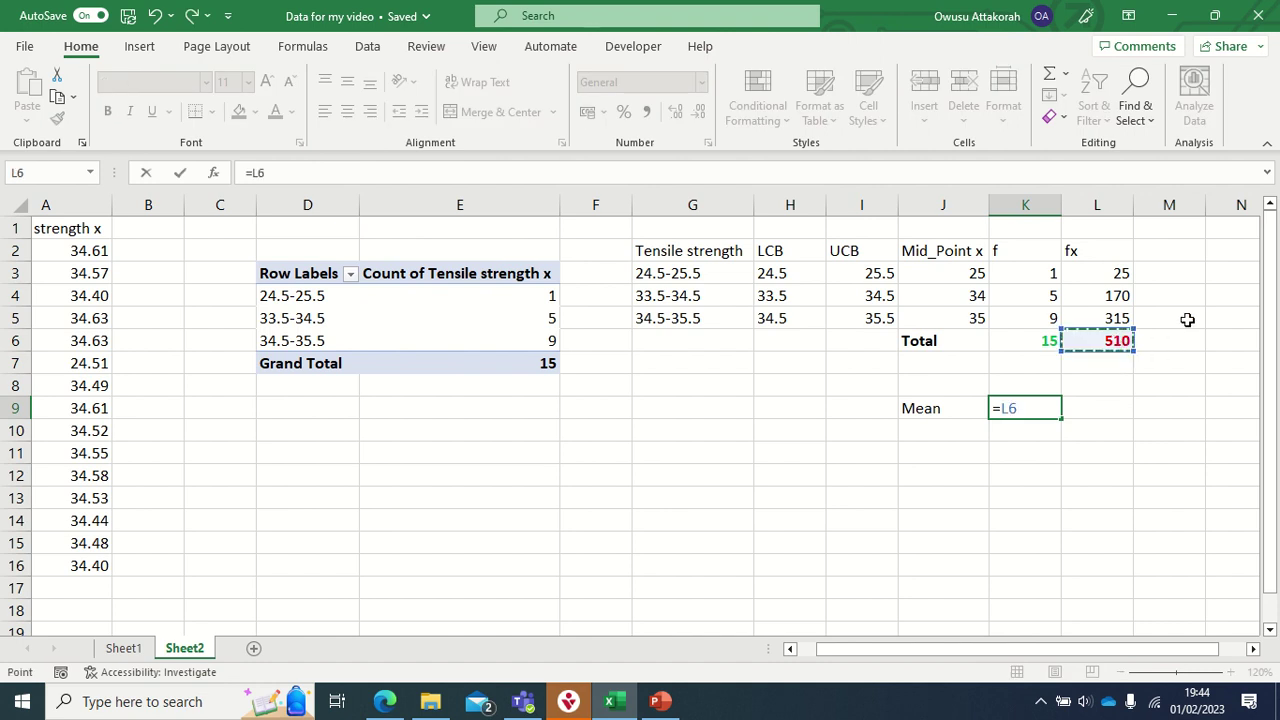
type("/")
left_click(1045, 340)
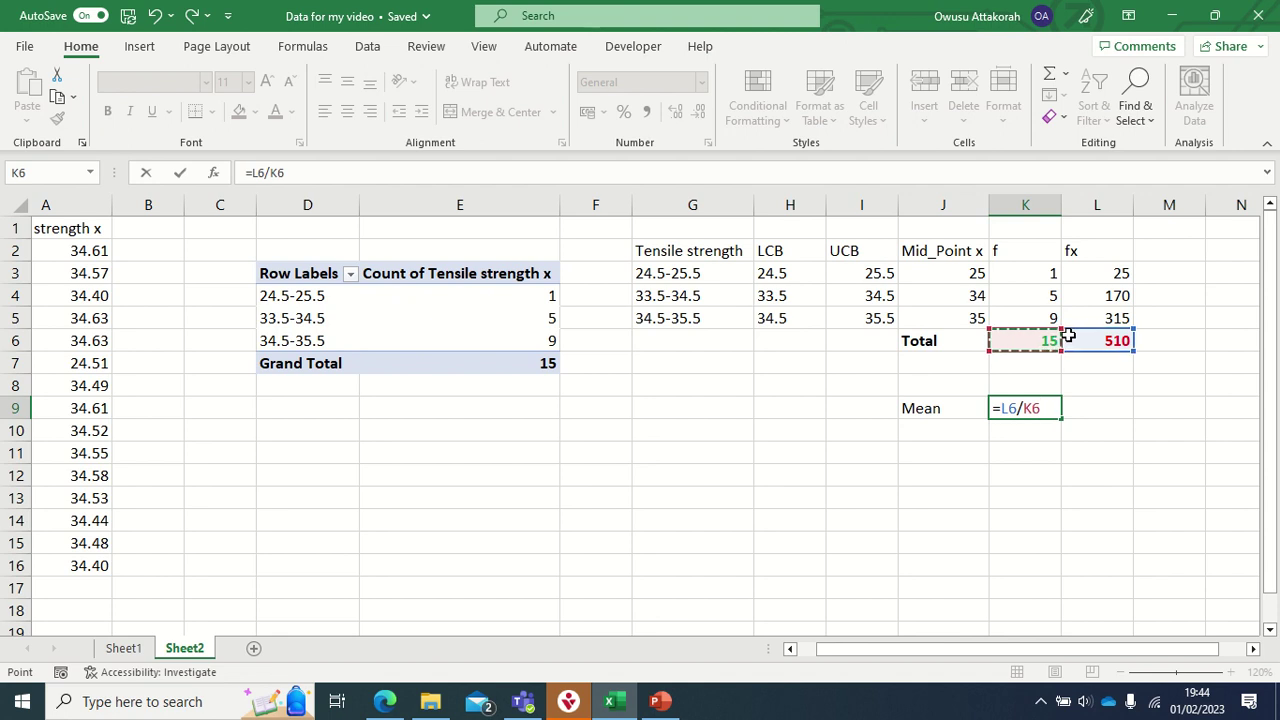
key("Return")
Make the calculated mean in cell K9 bold
left_click(1045, 407)
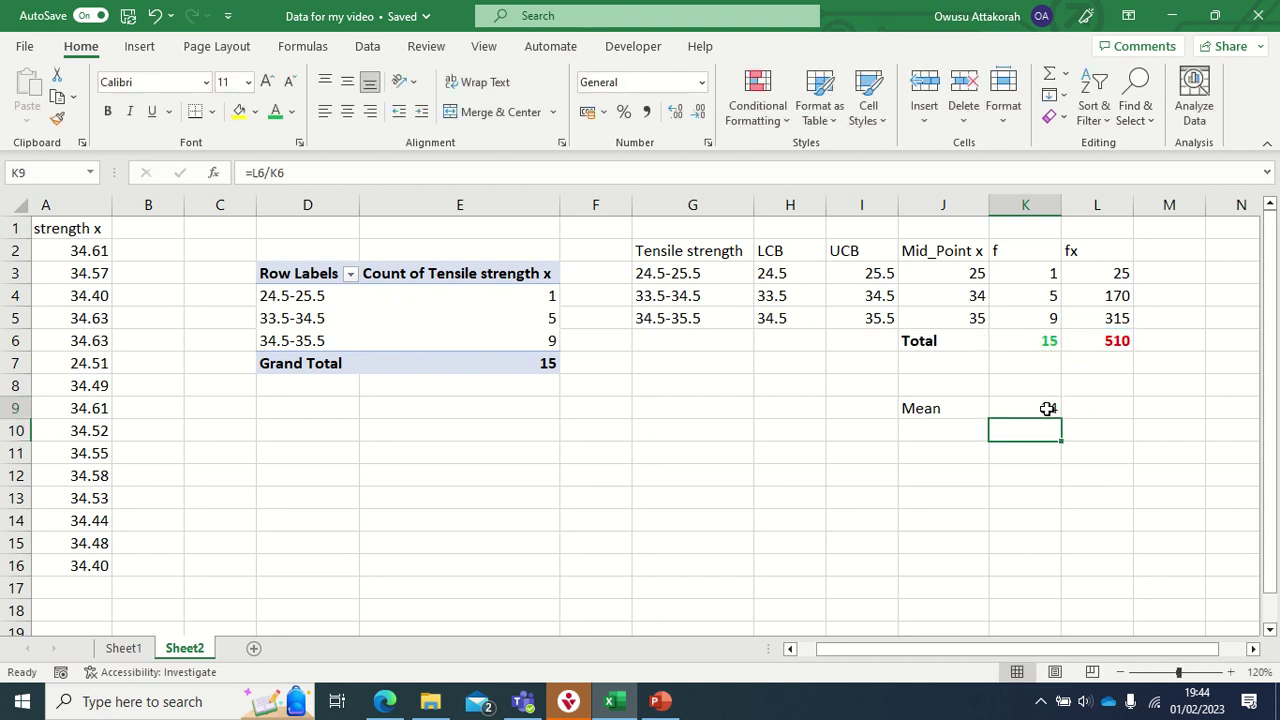
left_click(108, 113)
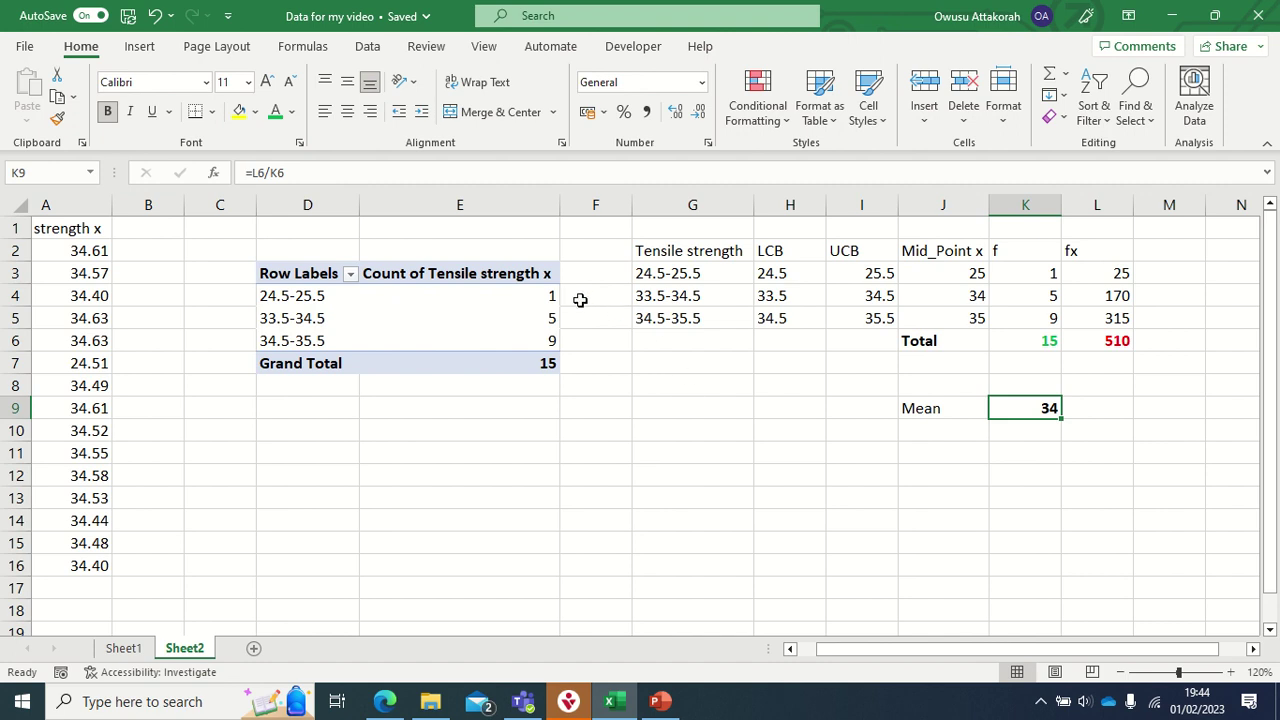
mouse_move(530, 297)
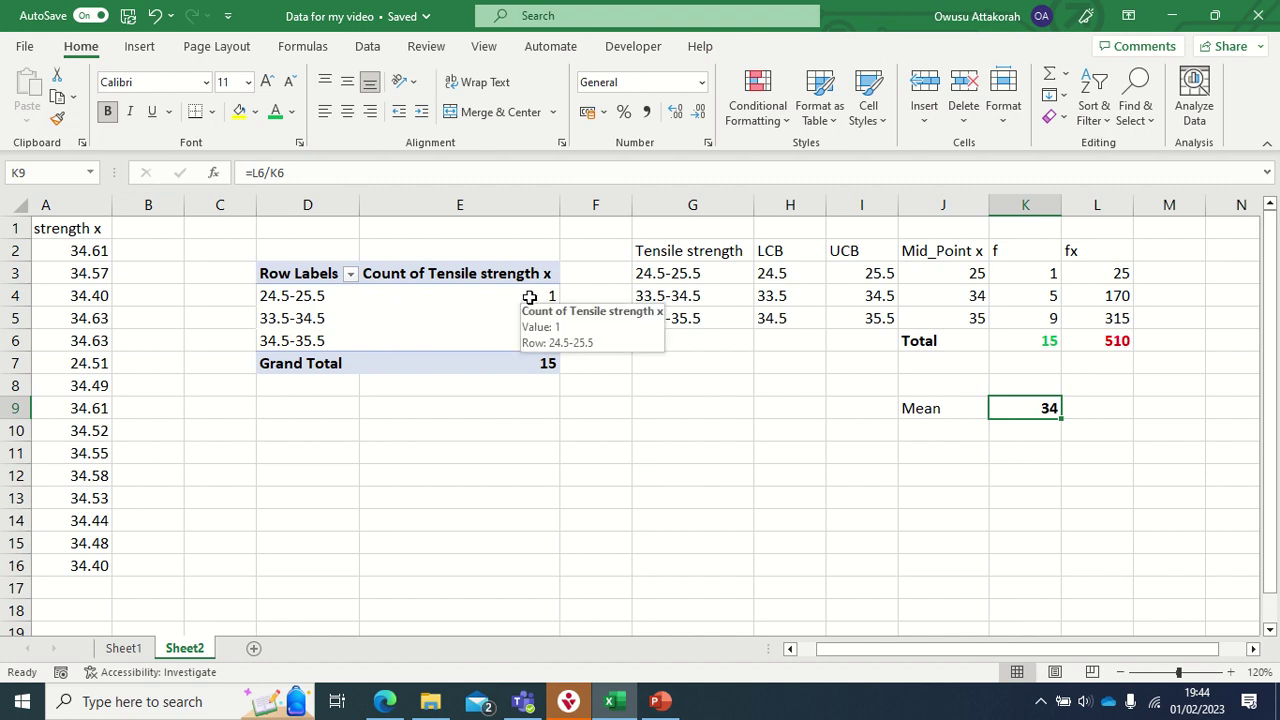